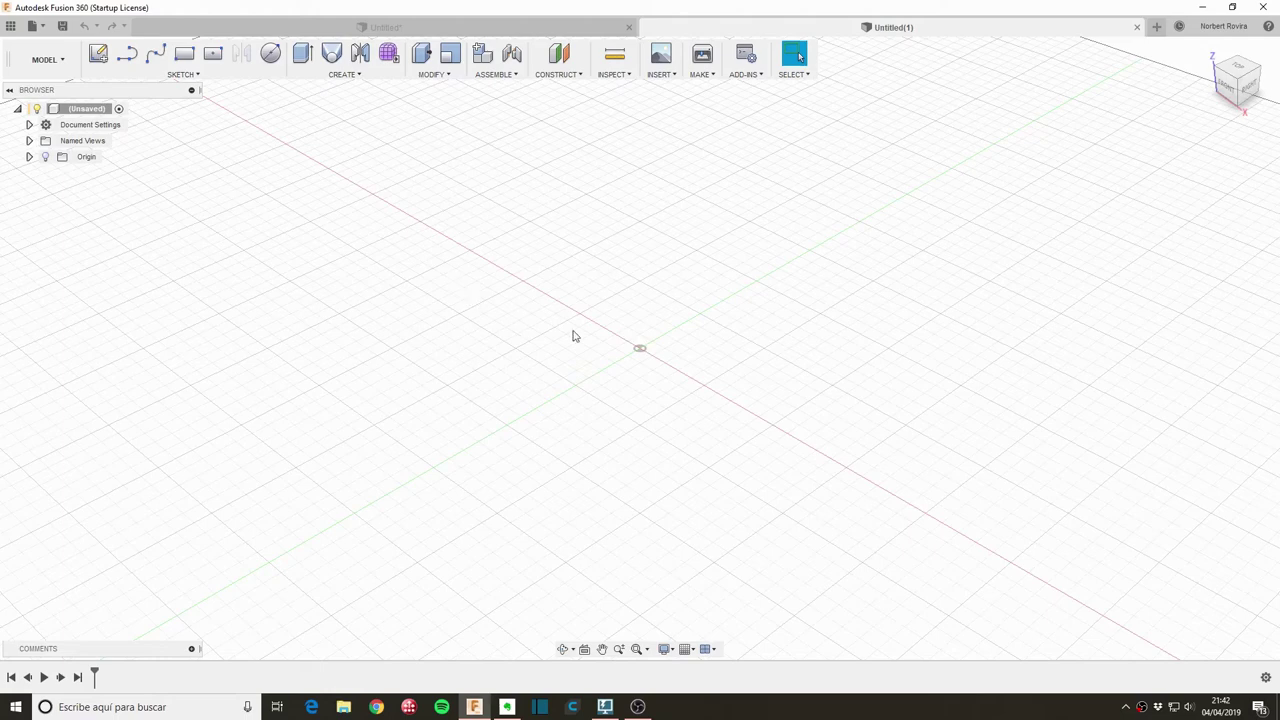
Start a sketch on the ground plane and draw two concentric circles at the origin.
{"action": "key", "text": "s"}
{"action": "left_click", "coordinate": [683, 380]}
{"action": "left_click", "coordinate": [708, 357]}
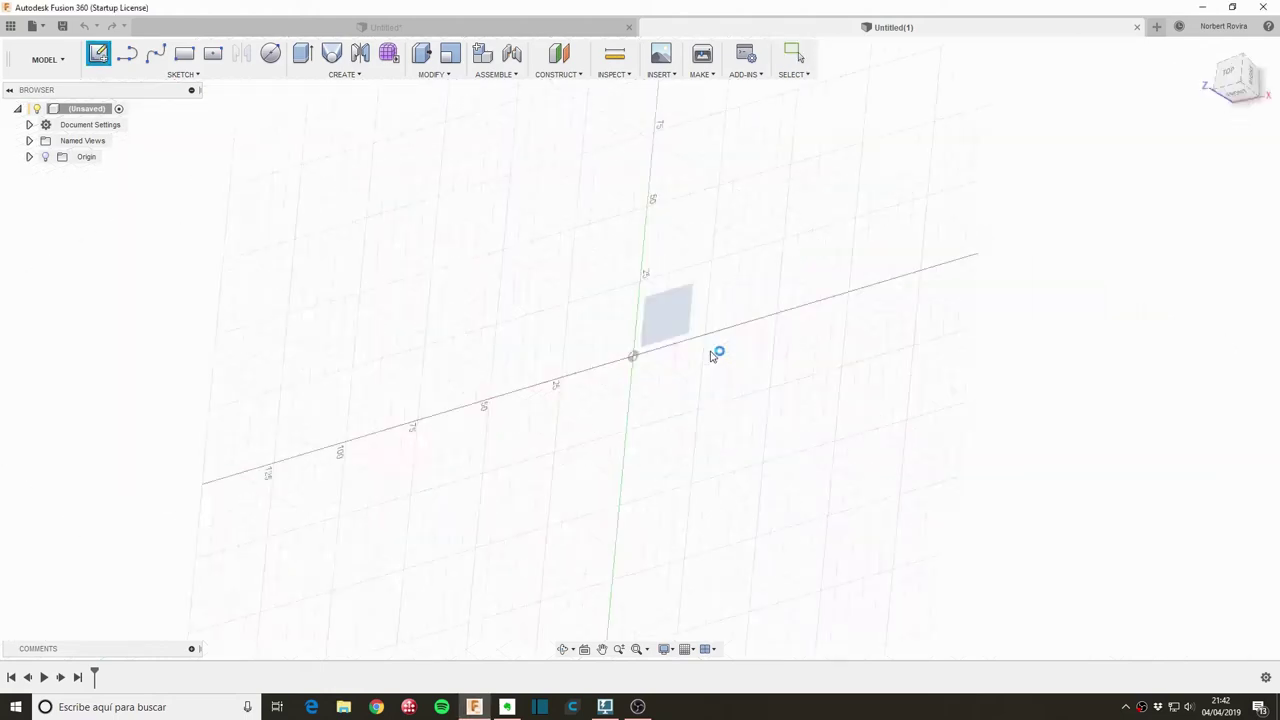
{"action": "key", "text": "c"}
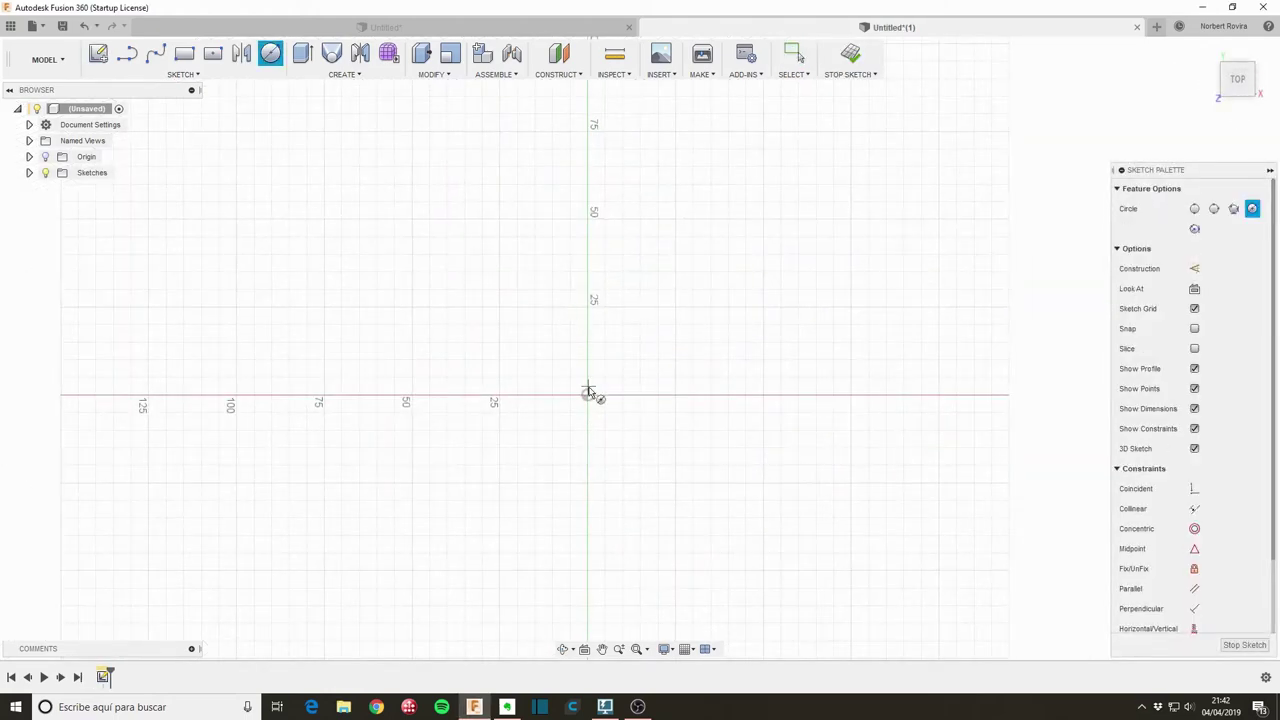
{"action": "left_click", "coordinate": [587, 395]}
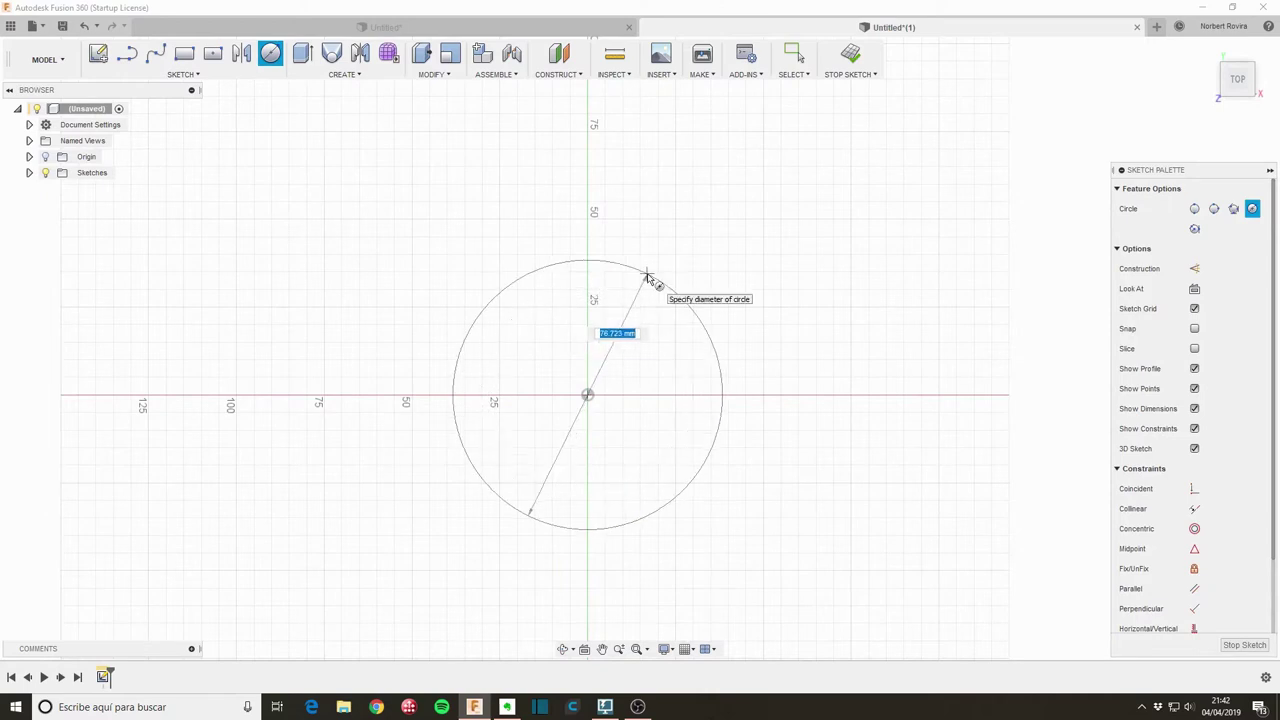
{"action": "left_click", "coordinate": [647, 277]}
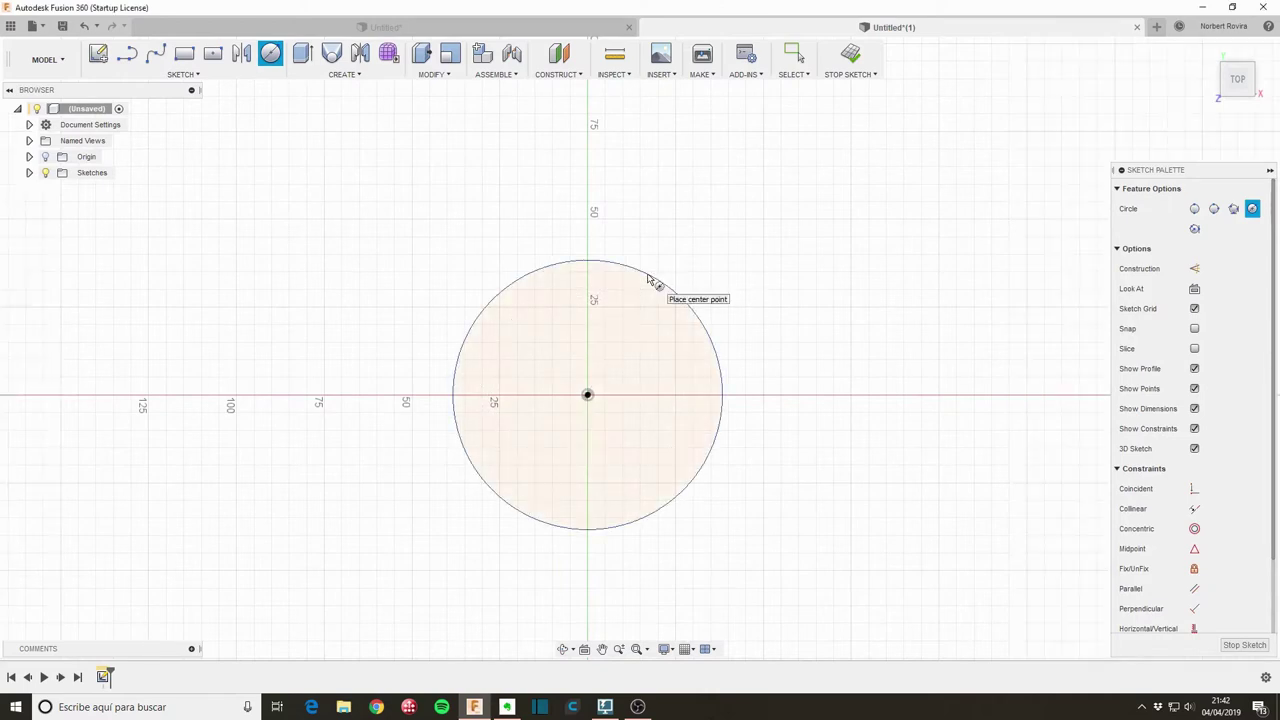
{"action": "left_click", "coordinate": [588, 396]}
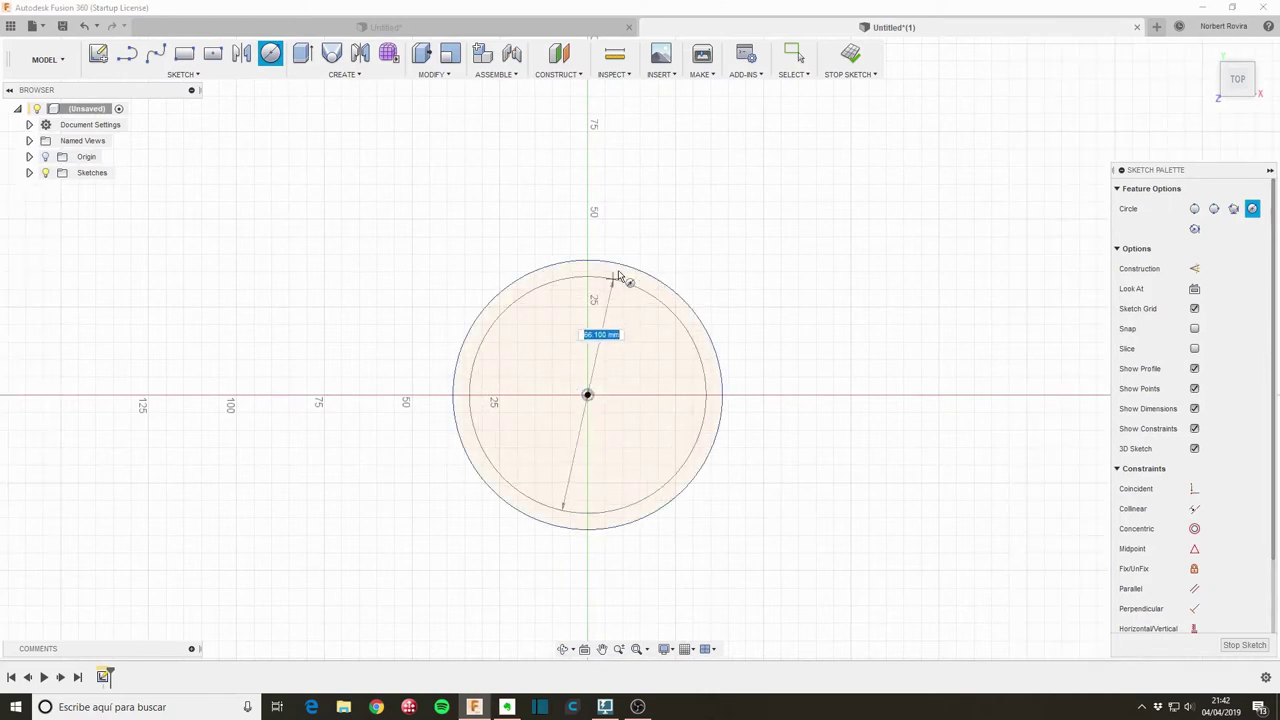
{"action": "left_click", "coordinate": [622, 253]}
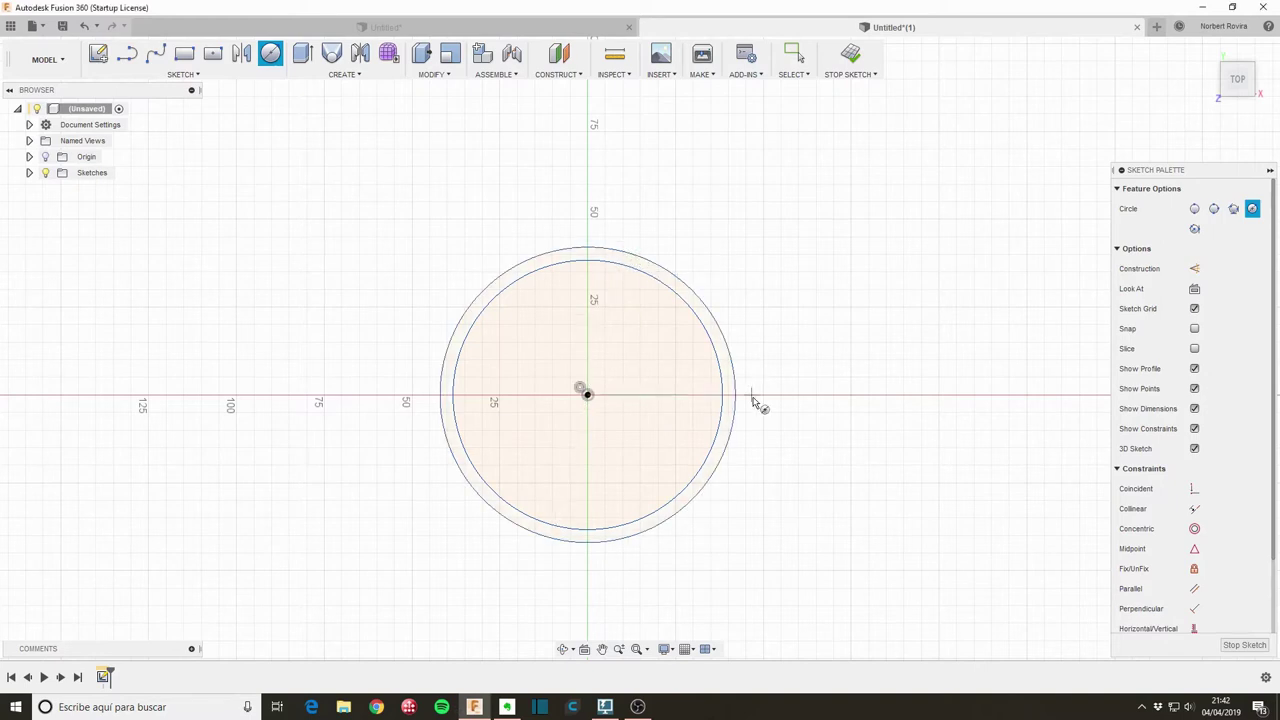
Dimension the gap between the two circles to 2 mm and finish the sketch.
{"action": "key", "text": "Escape"}
{"action": "left_click", "coordinate": [722, 380]}
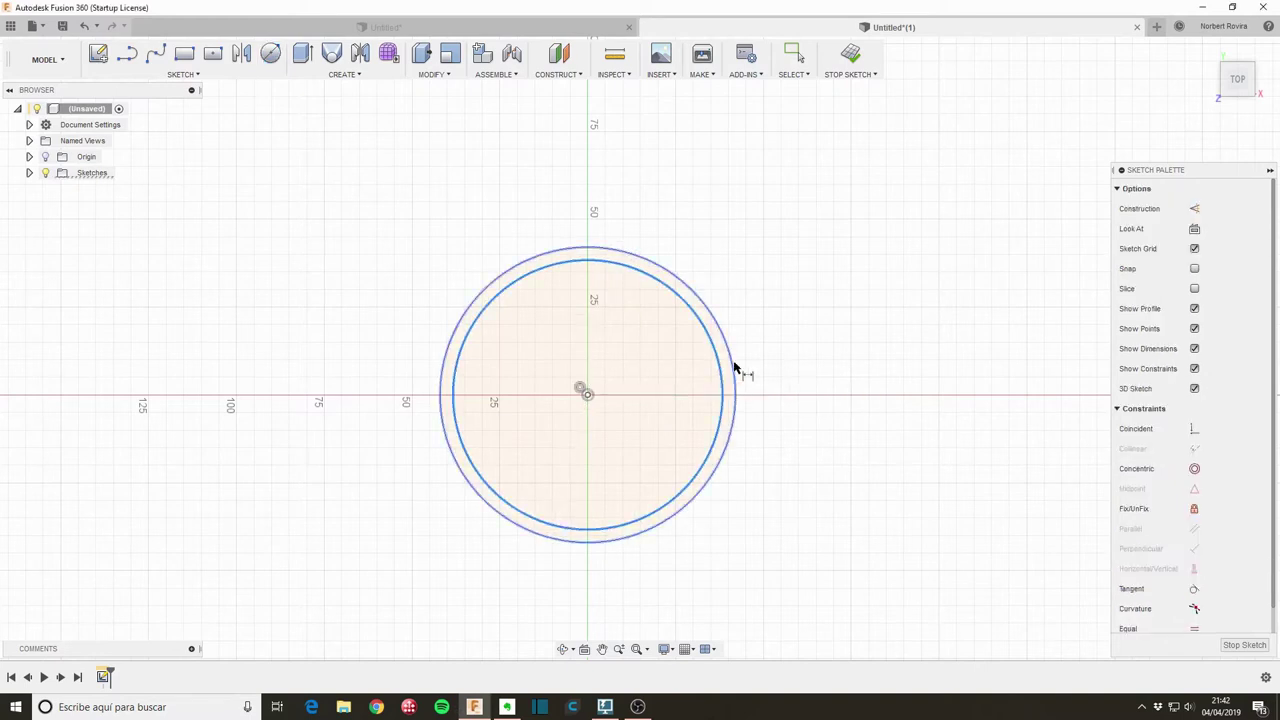
{"action": "left_click", "coordinate": [735, 368]}
{"action": "left_click", "coordinate": [795, 355]}
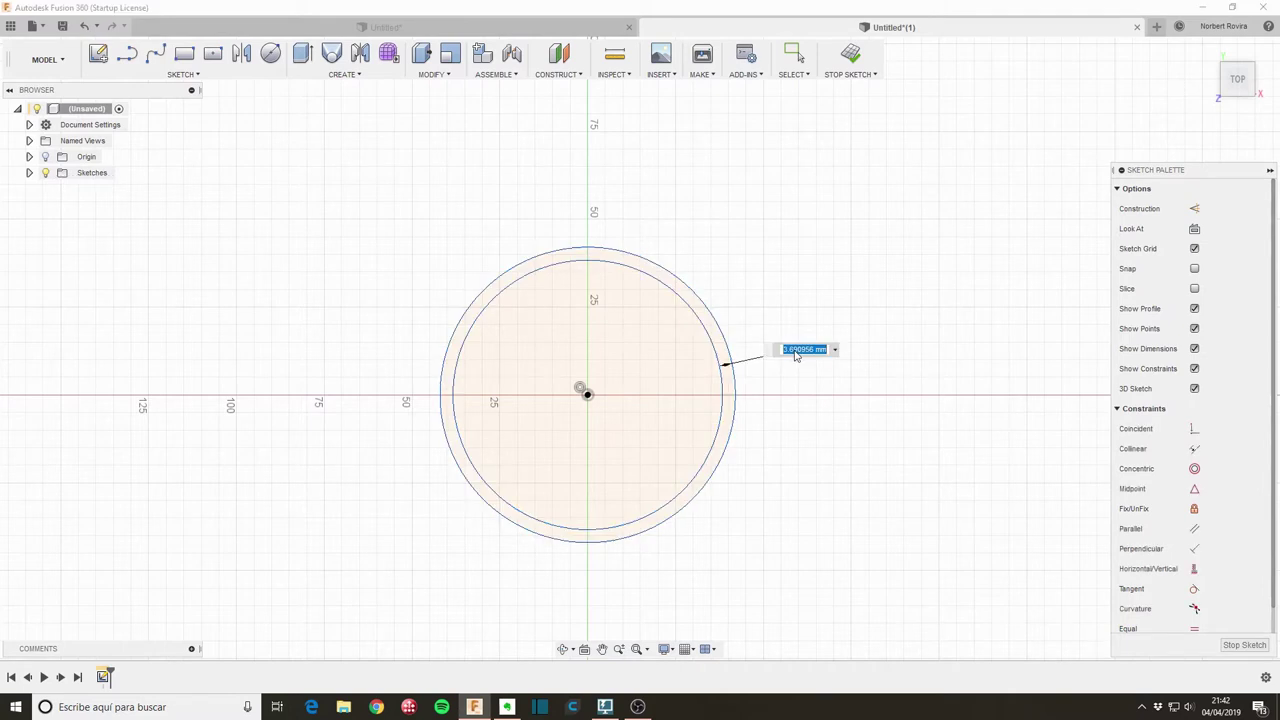
{"action": "type", "text": "2"}
{"action": "key", "text": "Return"}
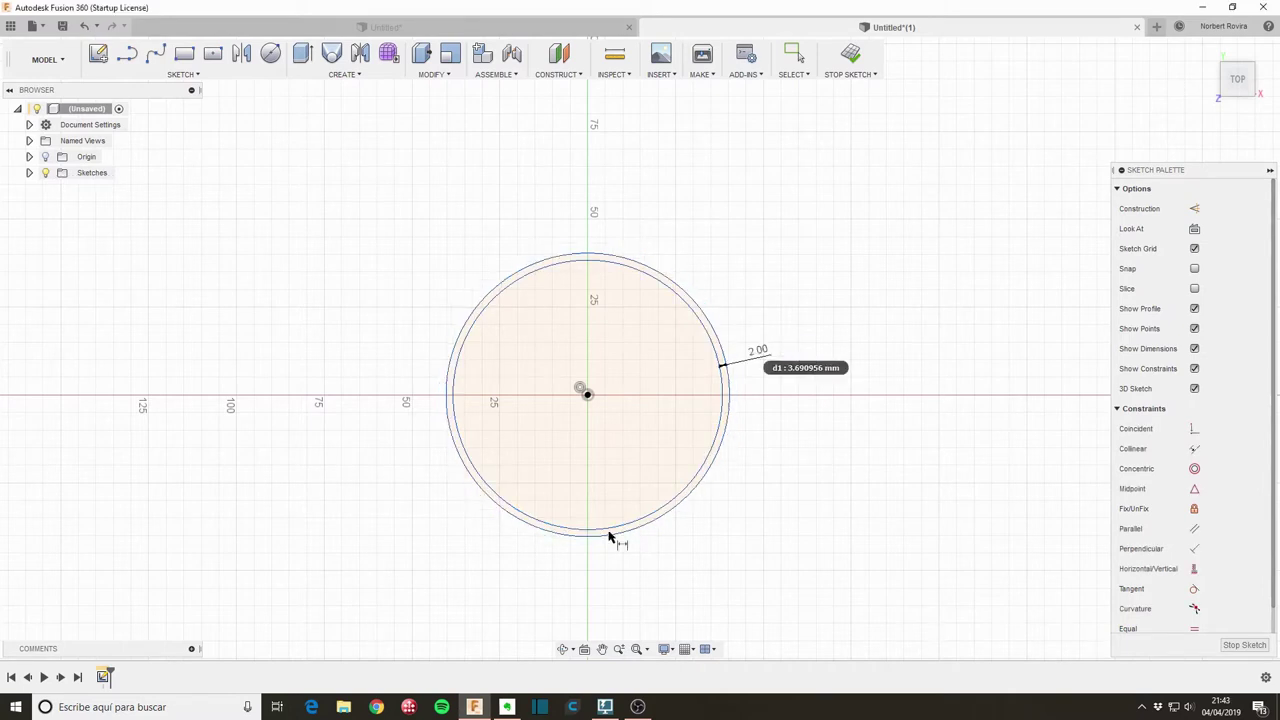
{"action": "left_click", "coordinate": [1240, 645]}
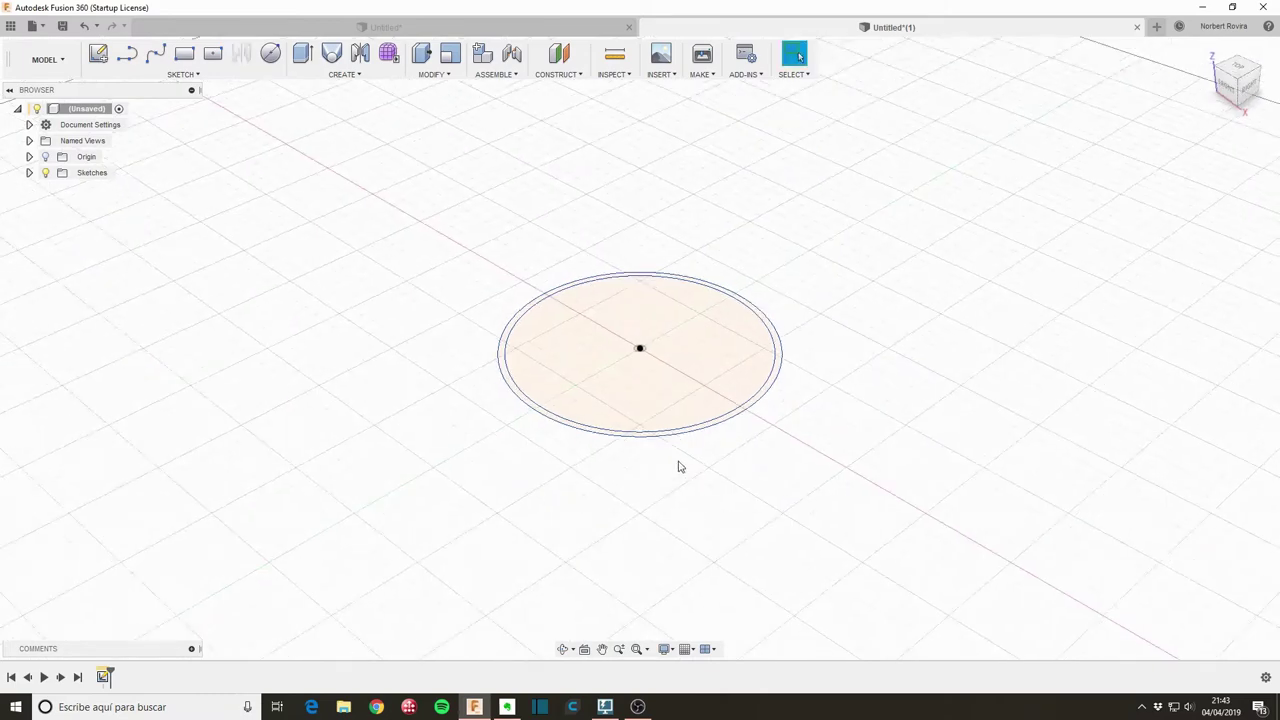
Extrude the ring between the circles 80 mm upward into a thin-walled tube.
{"action": "key", "text": "e"}
{"action": "left_click", "coordinate": [671, 434]}
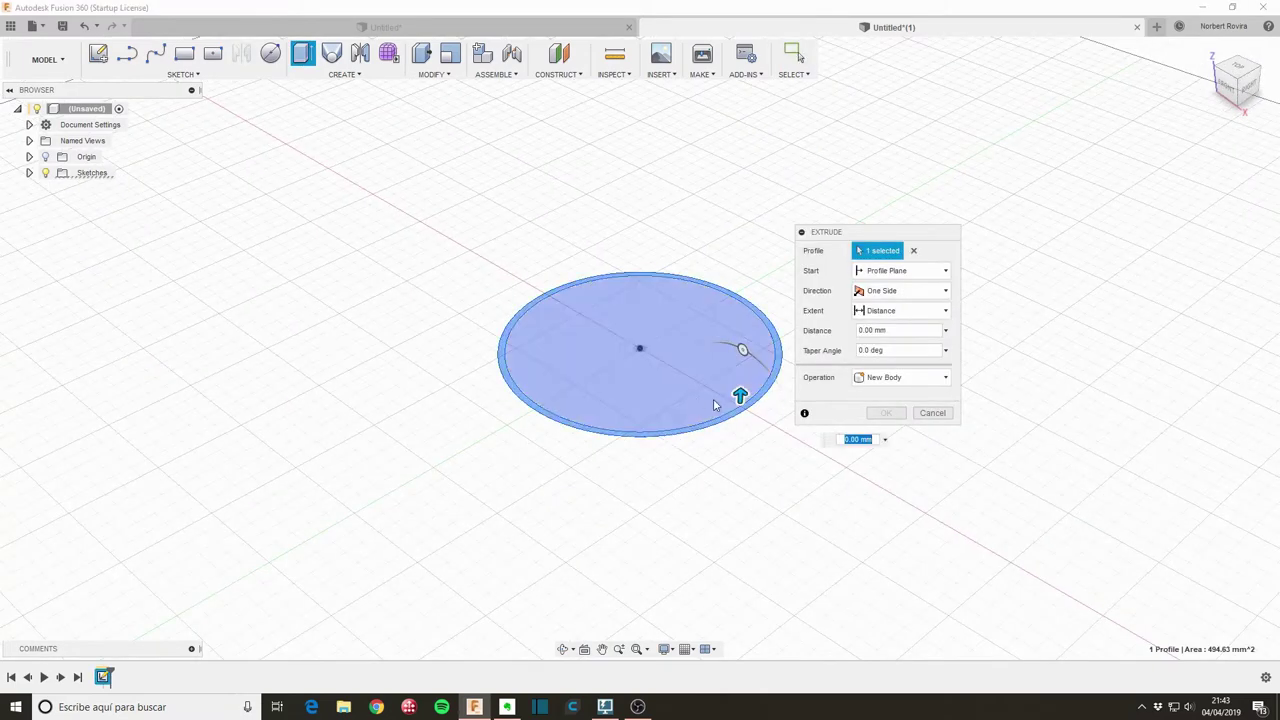
{"action": "left_click_drag", "start_coordinate": [740, 396], "coordinate": [718, 159]}
{"action": "scroll", "coordinate": [400, 390], "scroll_direction": "down", "scroll_amount": 2}
{"action": "scroll", "coordinate": [443, 409], "scroll_direction": "down", "scroll_amount": 2}
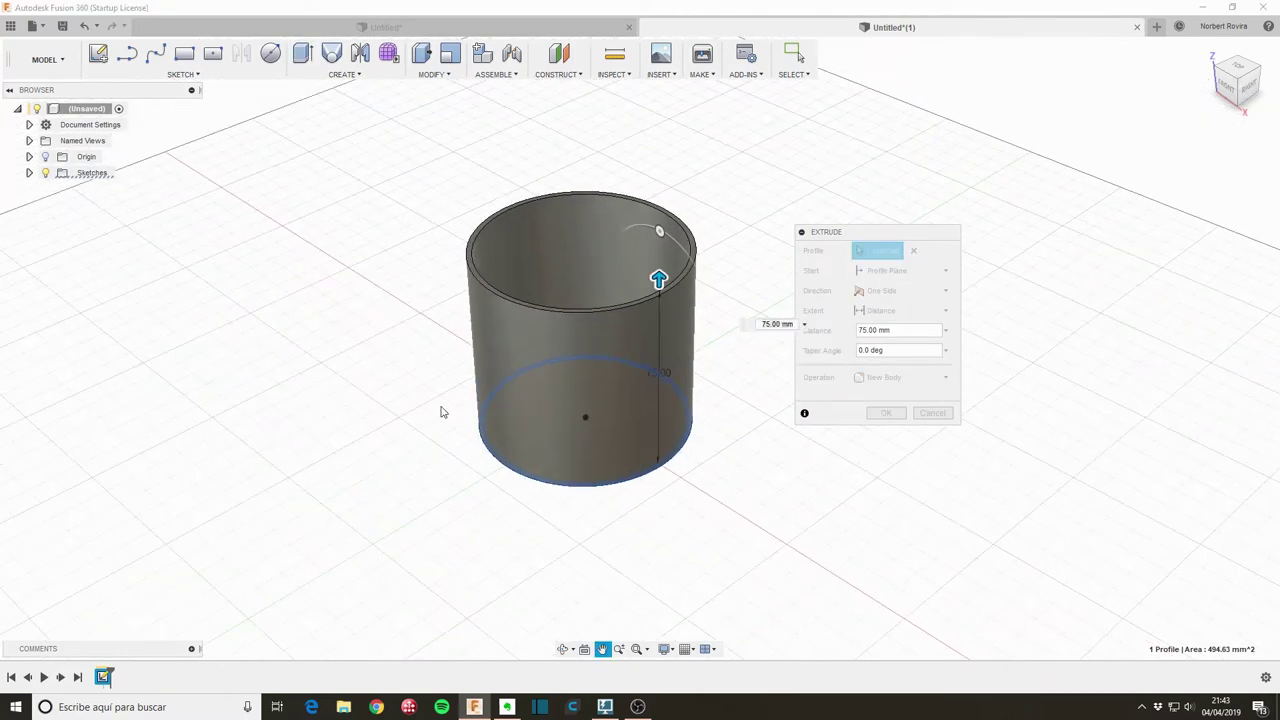
{"action": "left_click_drag", "start_coordinate": [660, 279], "coordinate": [658, 265]}
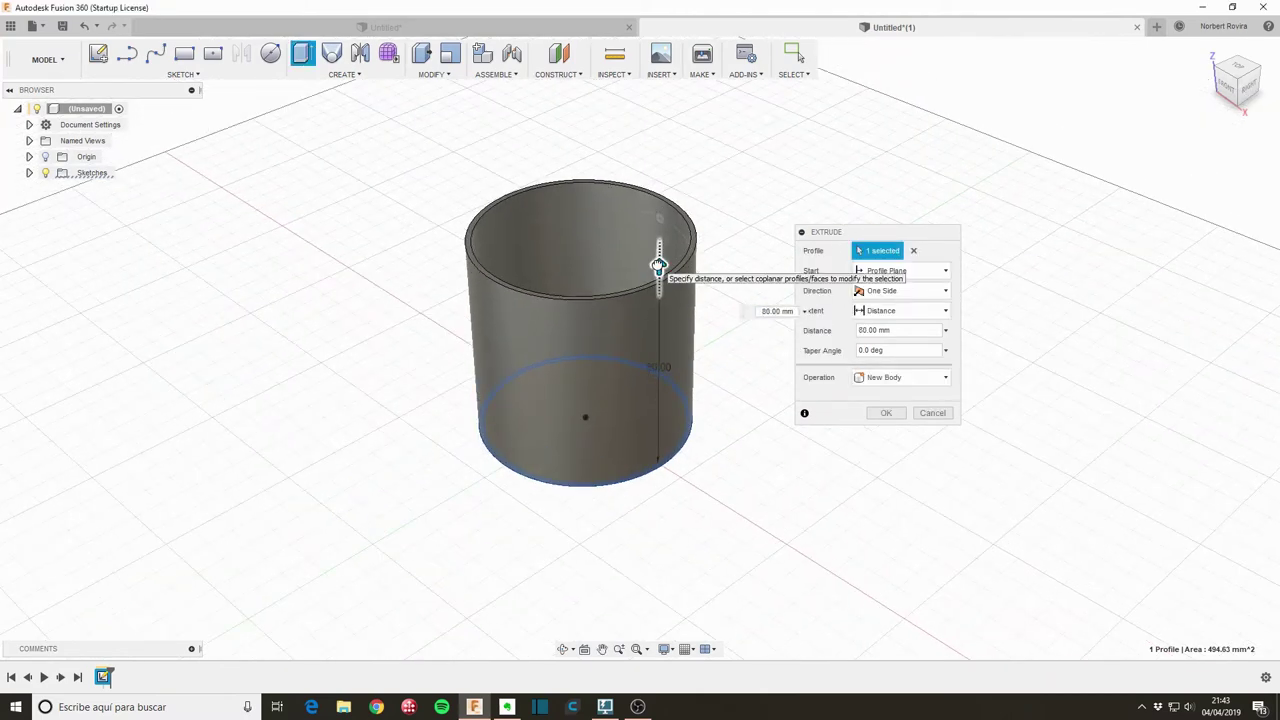
{"action": "left_click", "coordinate": [880, 413]}
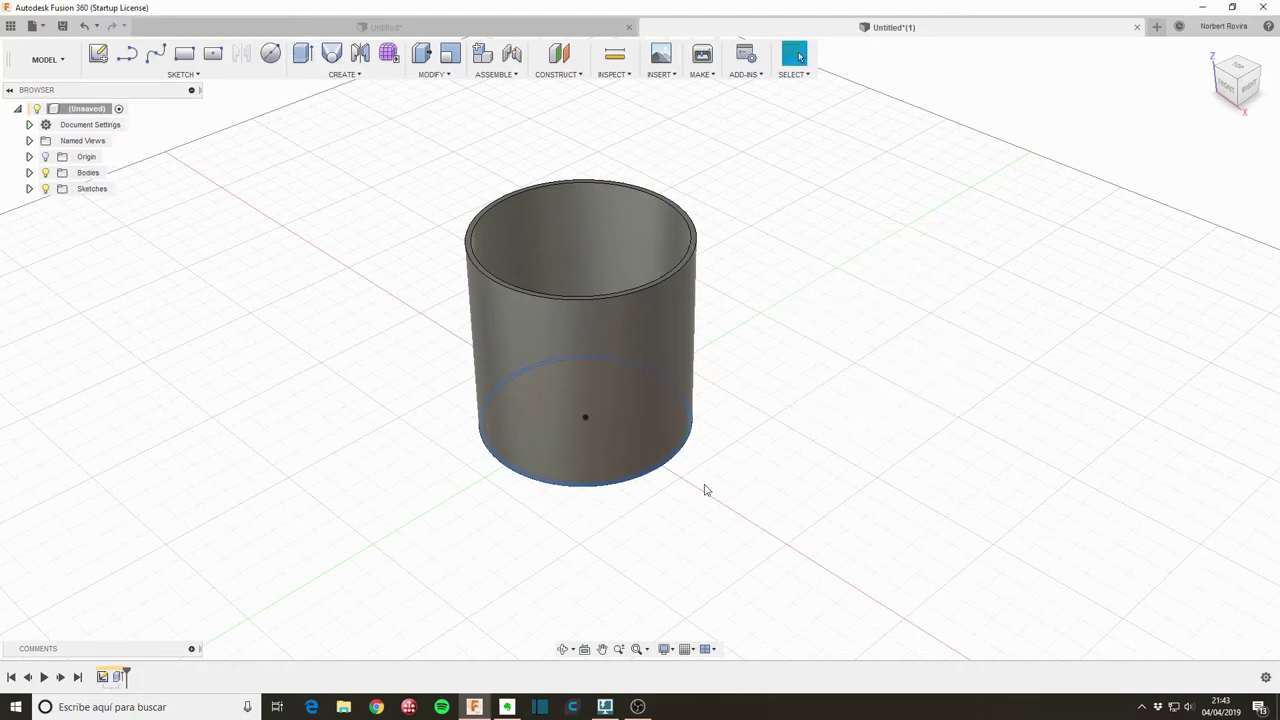
Begin a 10 mm floor extrusion of the base disc, then cancel it.
{"action": "key", "text": "e"}
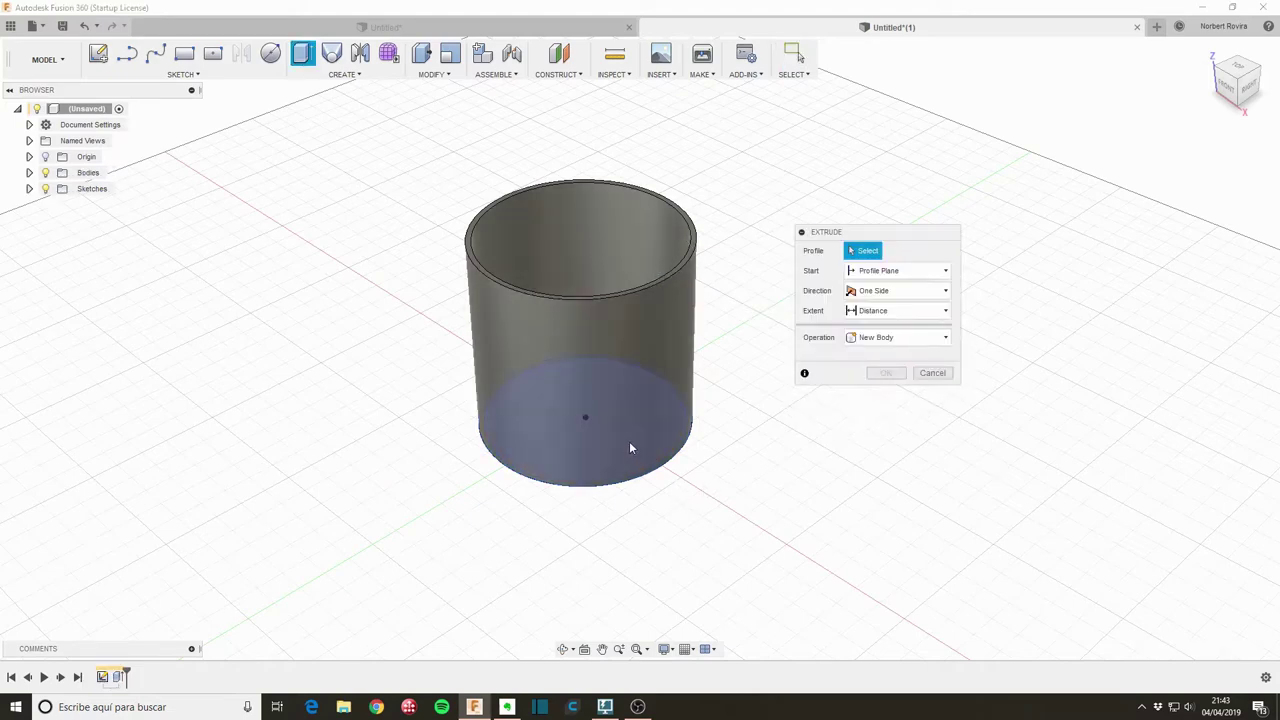
{"action": "left_click", "coordinate": [629, 446]}
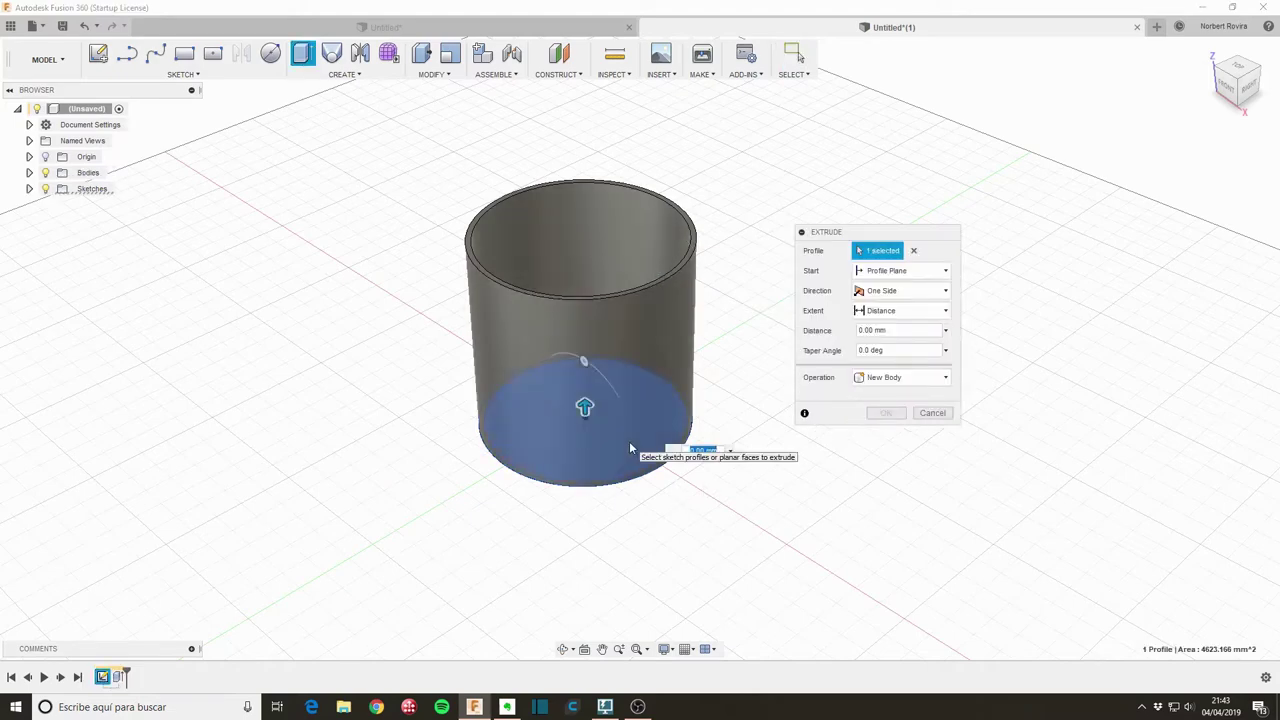
{"action": "left_click_drag", "start_coordinate": [585, 403], "coordinate": [584, 384]}
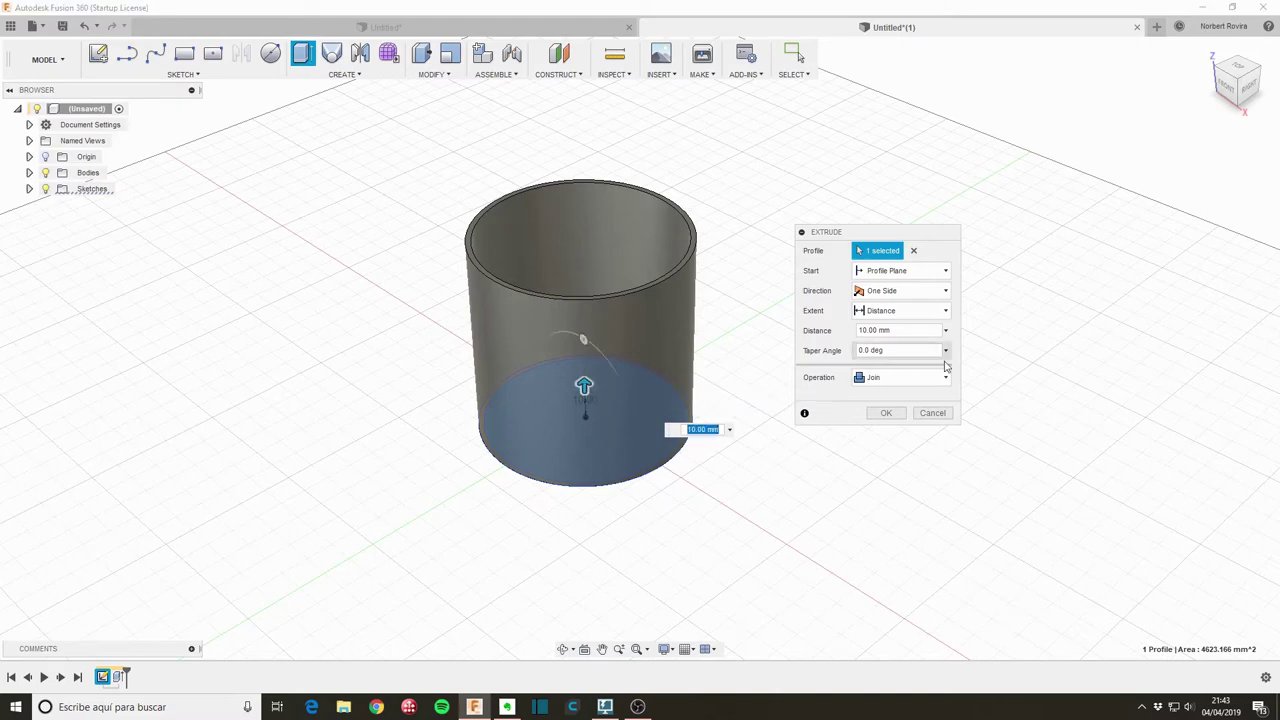
{"action": "left_click", "coordinate": [932, 413]}
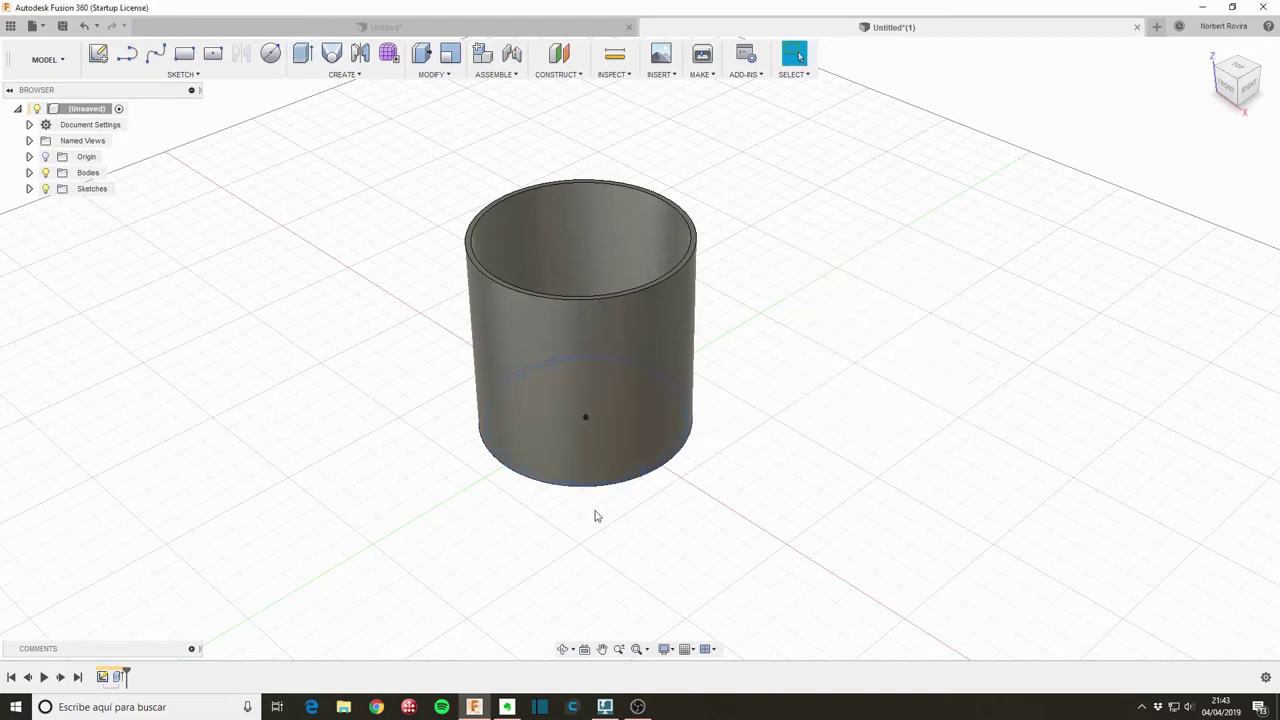
Add a 20 mm diameter circle at the origin to the base sketch.
{"action": "double_click", "coordinate": [102, 677]}
{"action": "key", "text": "c"}
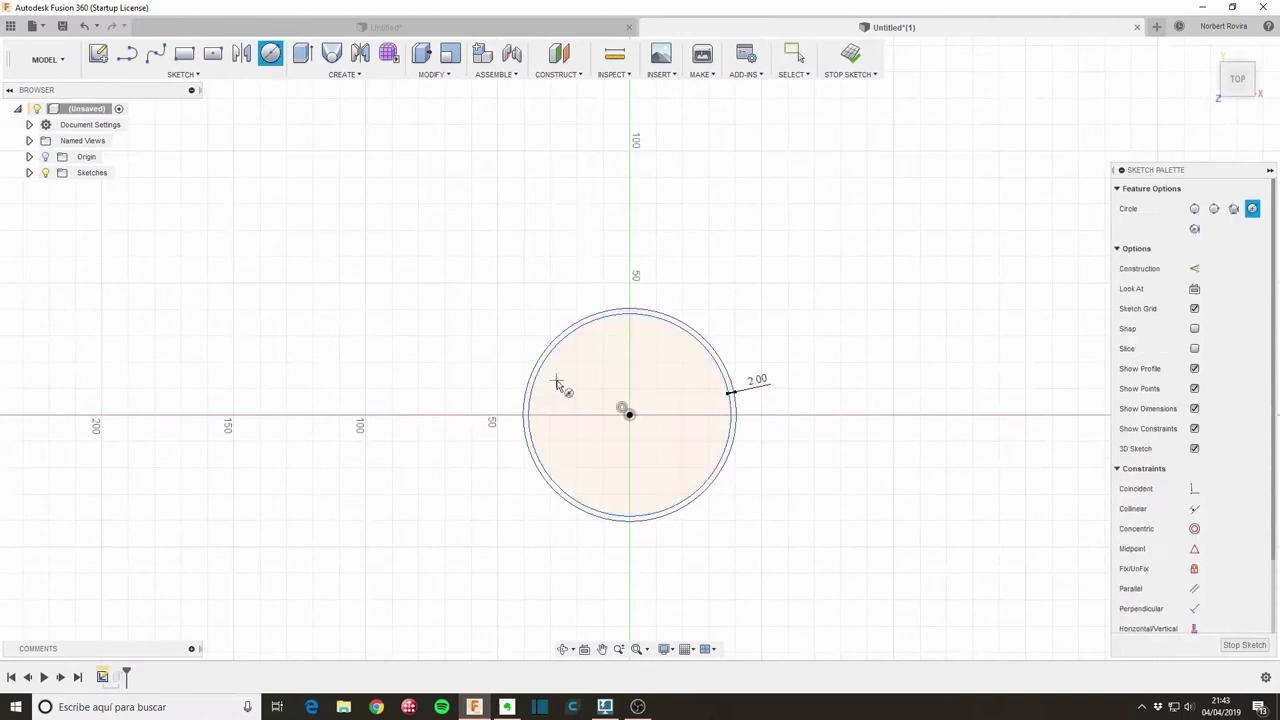
{"action": "left_click", "coordinate": [629, 415]}
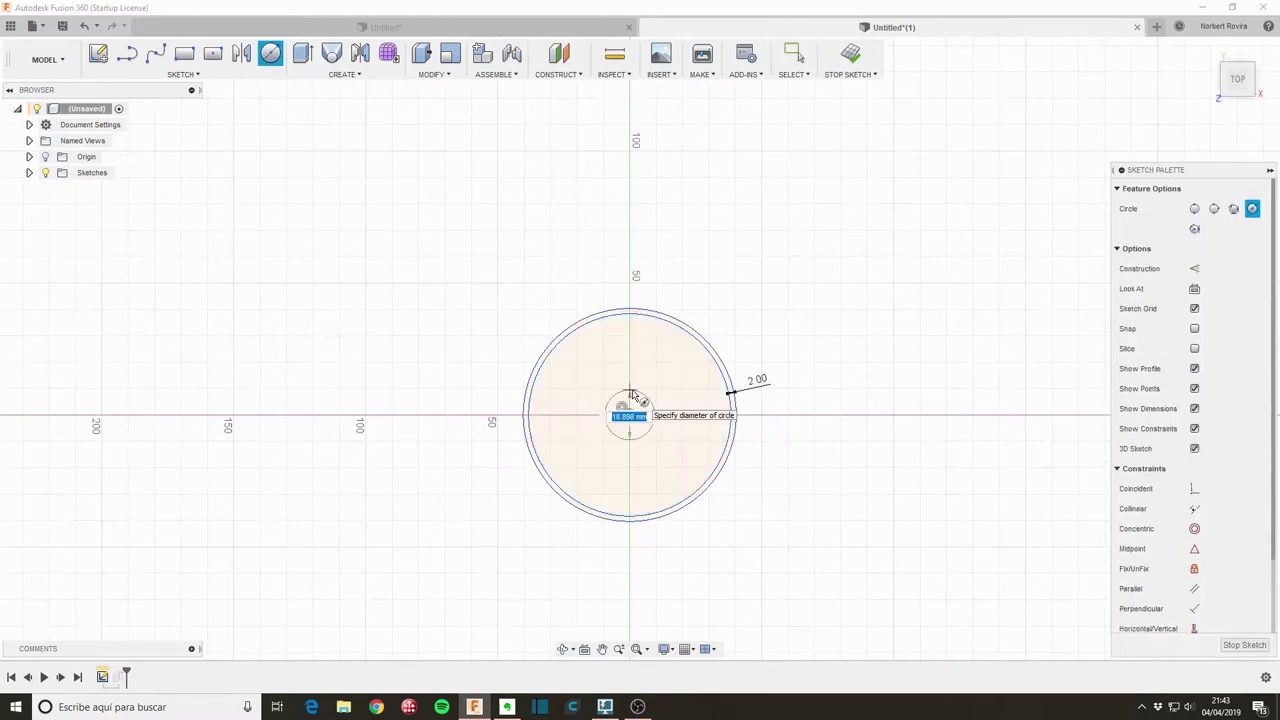
{"action": "type", "text": "2.0"}
{"action": "key", "text": "Return"}
{"action": "key", "text": "Escape"}
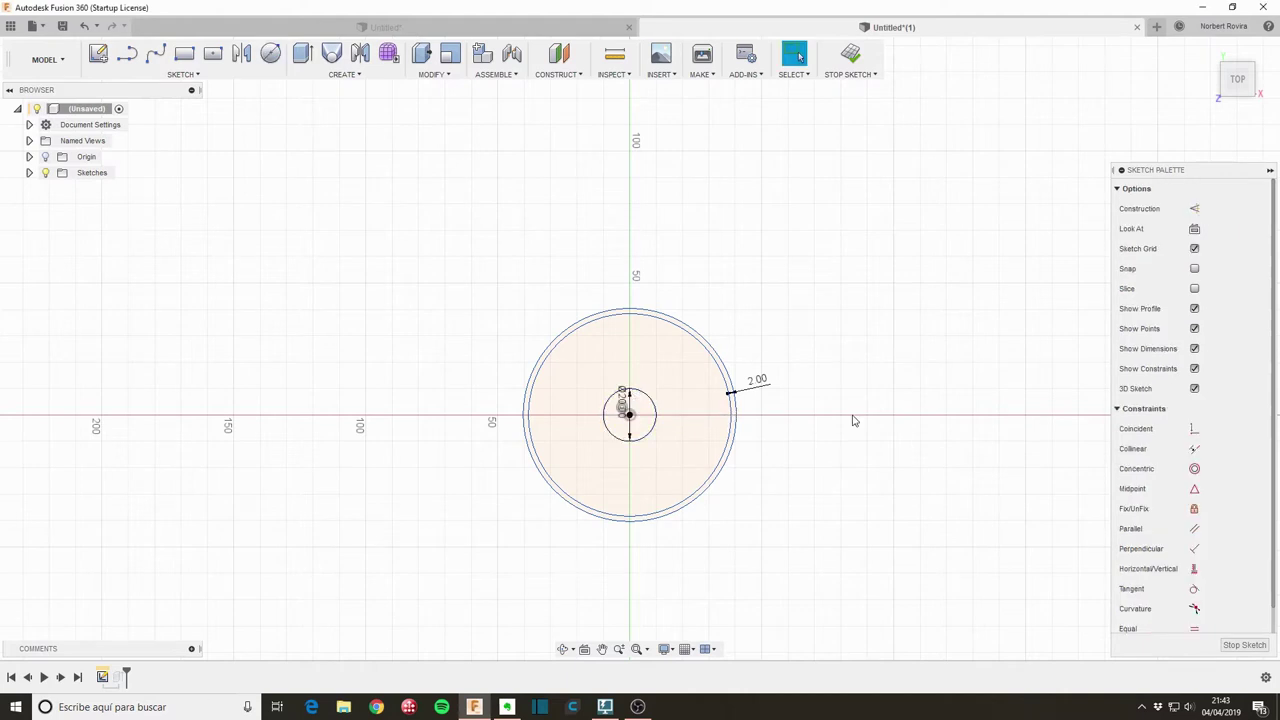
{"action": "left_click", "coordinate": [1240, 644]}
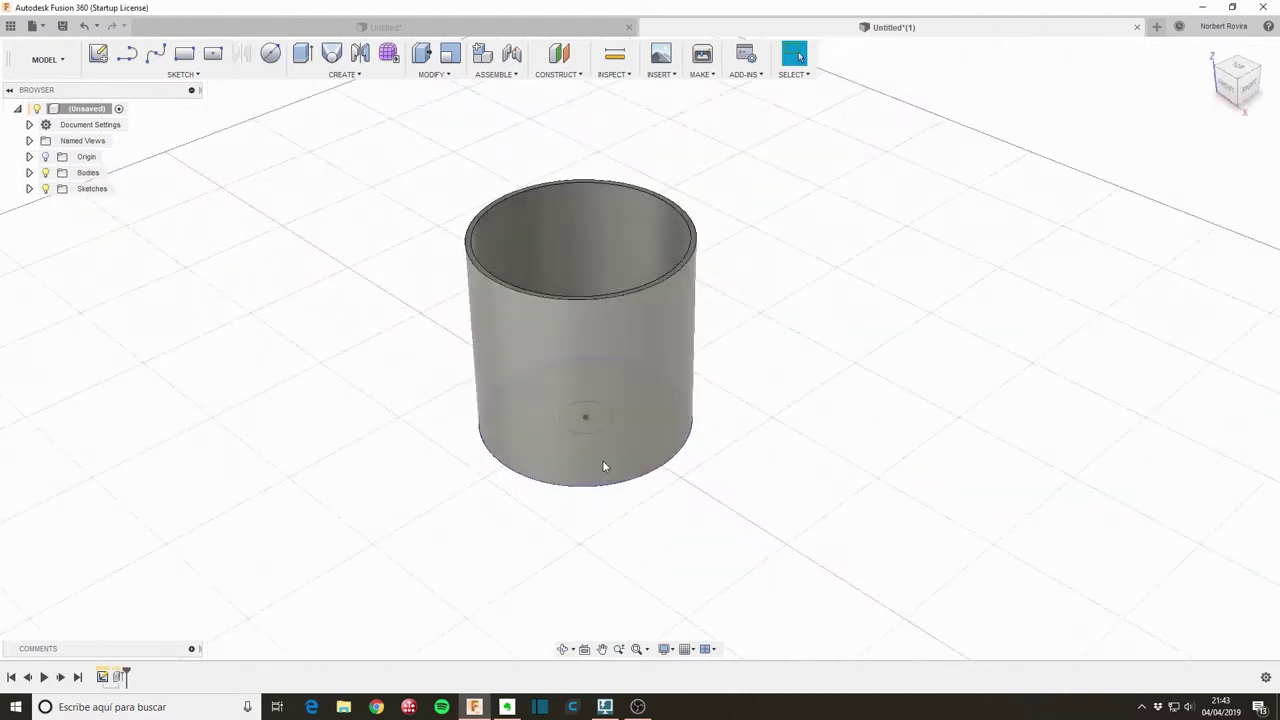
Extrude the base region around the hole 10 mm as a floor joined to the tube.
{"action": "key", "text": "e"}
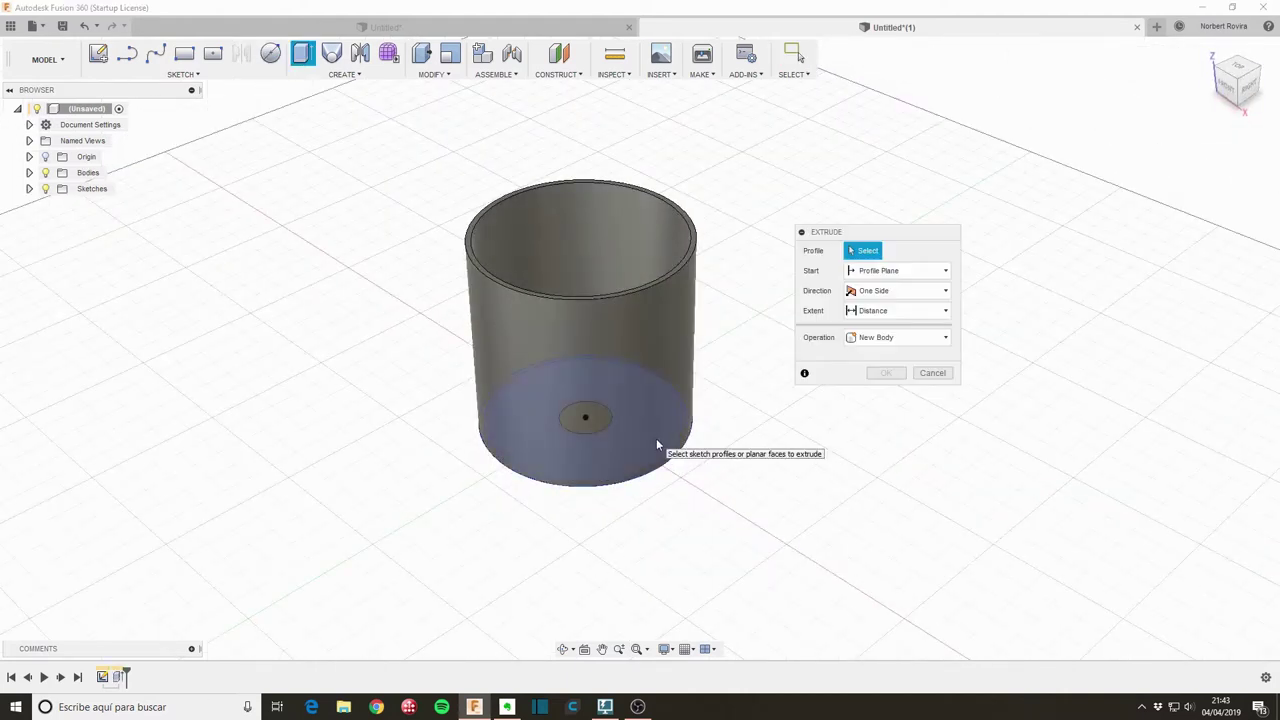
{"action": "left_click", "coordinate": [656, 438]}
{"action": "left_click_drag", "start_coordinate": [602, 418], "coordinate": [602, 395]}
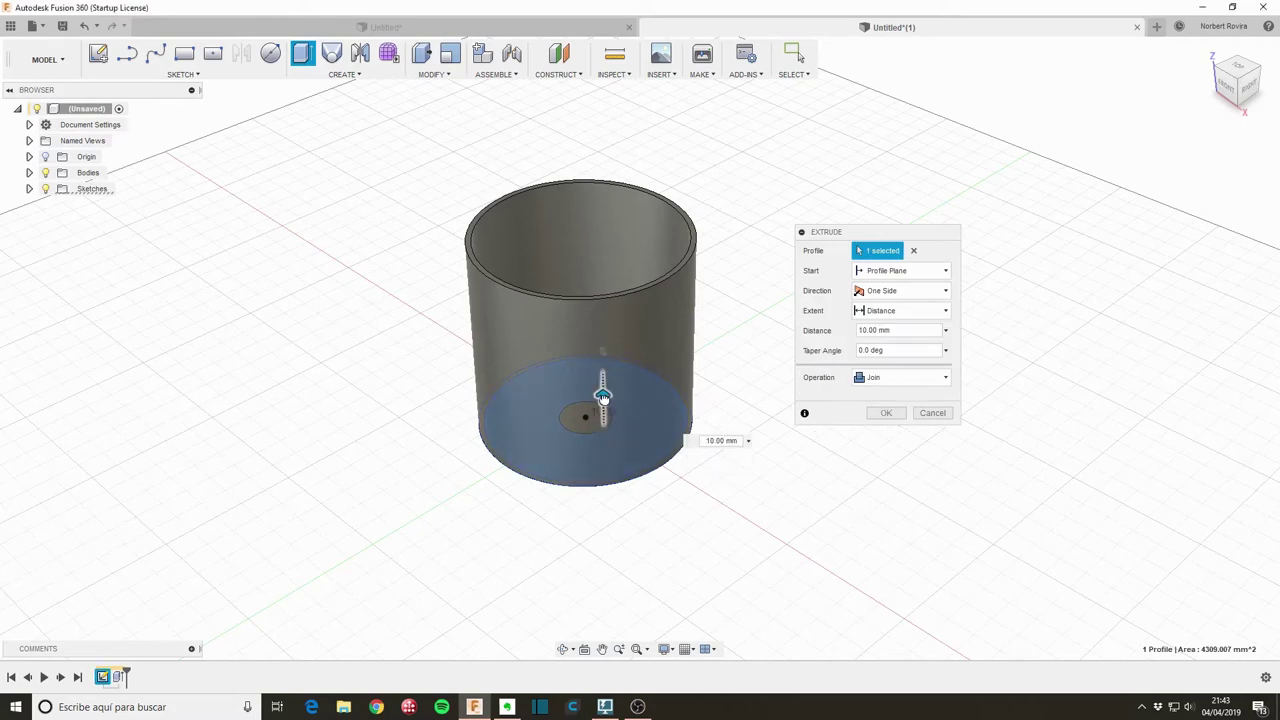
{"action": "left_click", "coordinate": [886, 413]}
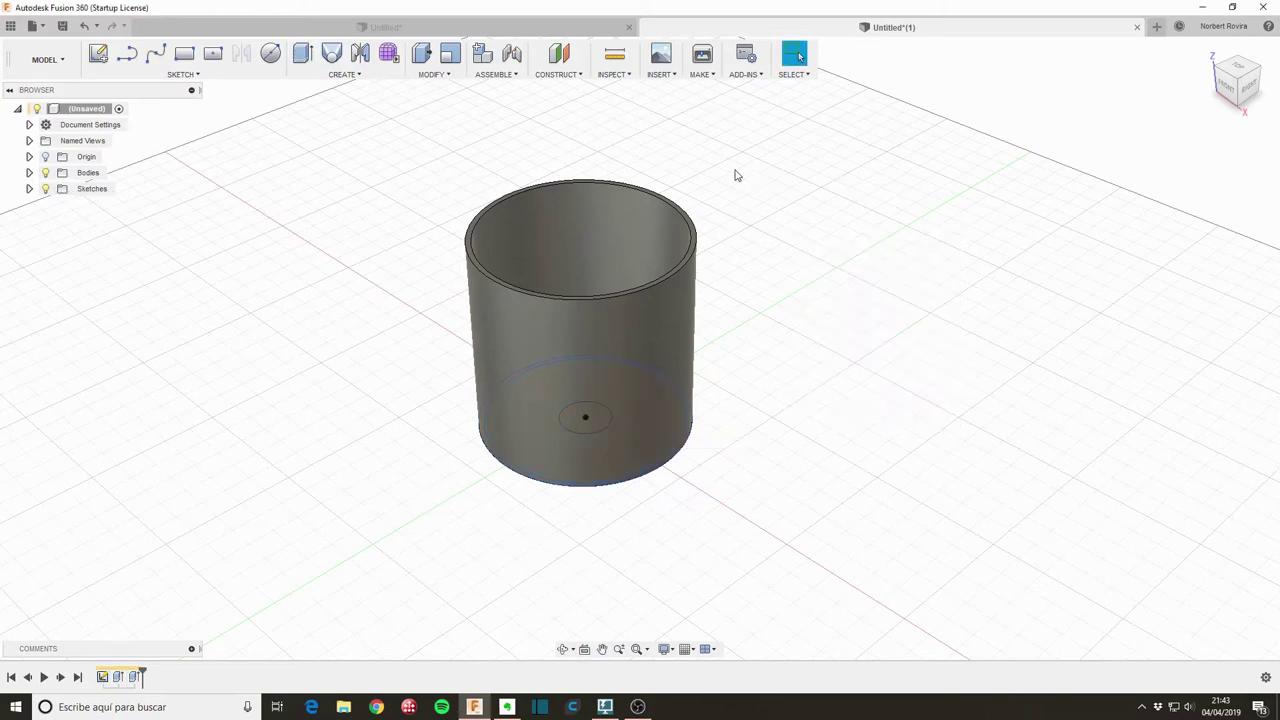
Start a front-plane sketch and project the cylinder body's outline into it.
{"action": "key", "text": "s"}
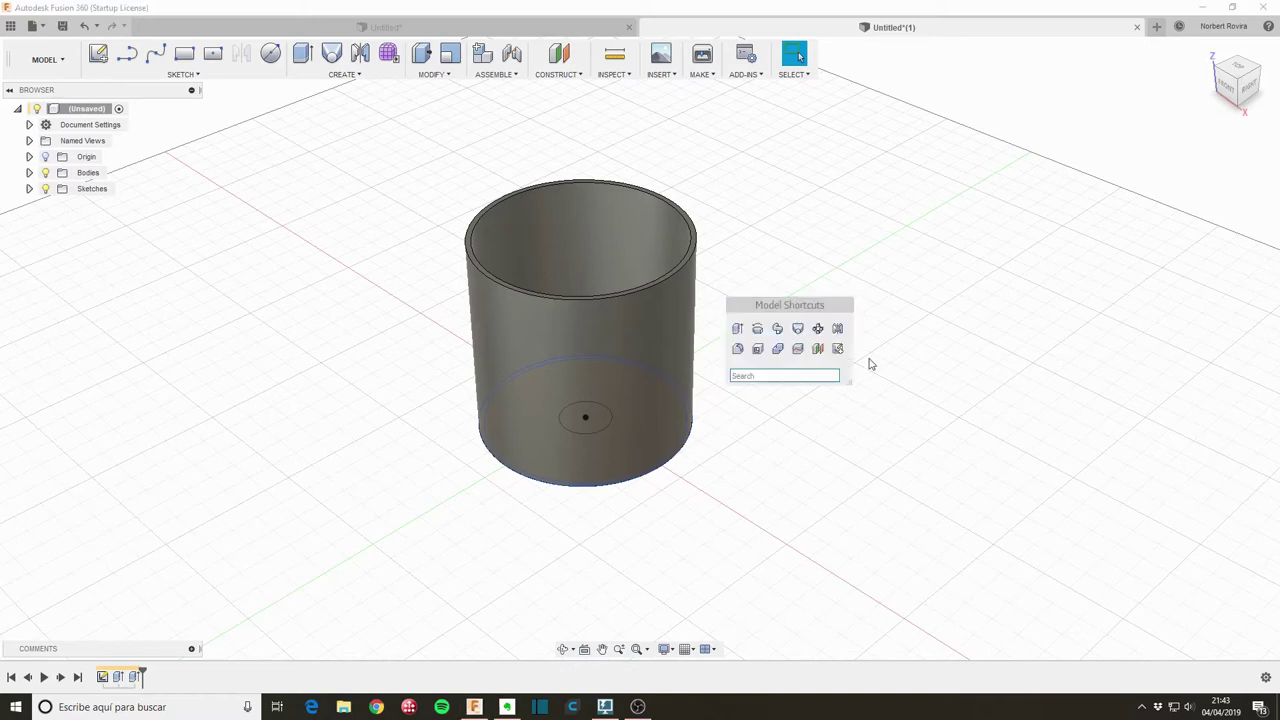
{"action": "left_click", "coordinate": [837, 348]}
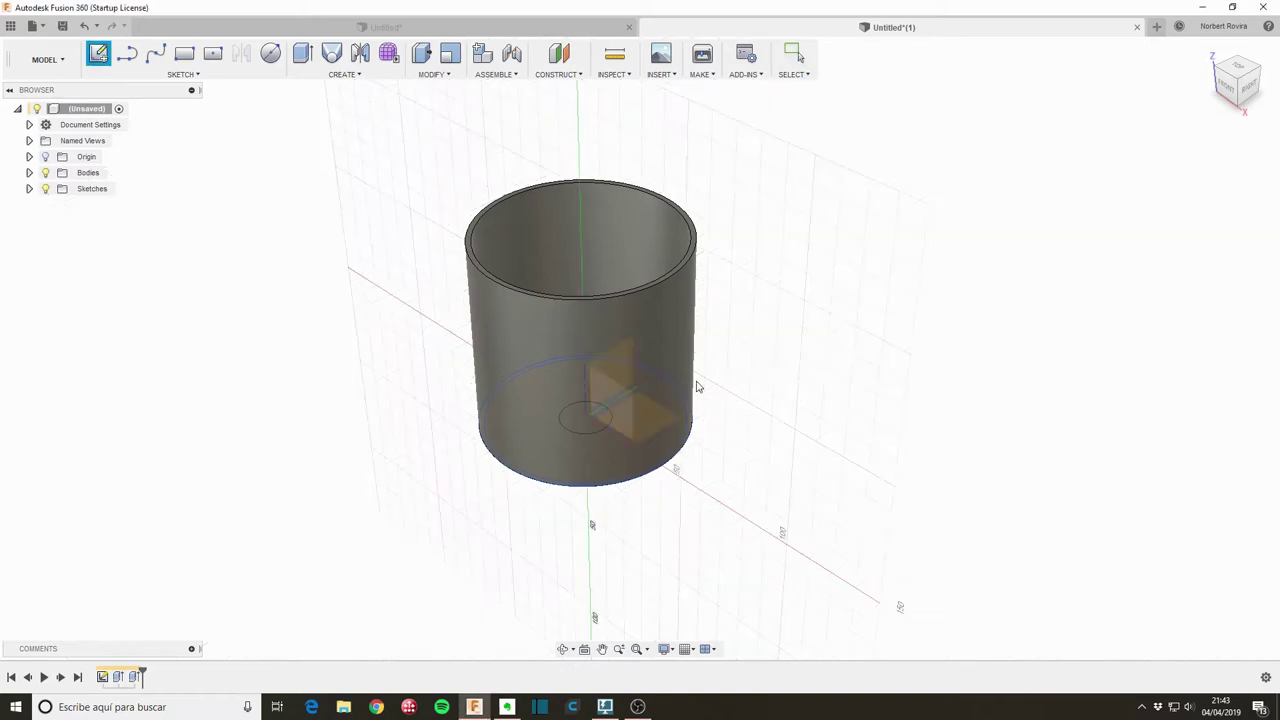
{"action": "left_click", "coordinate": [630, 401]}
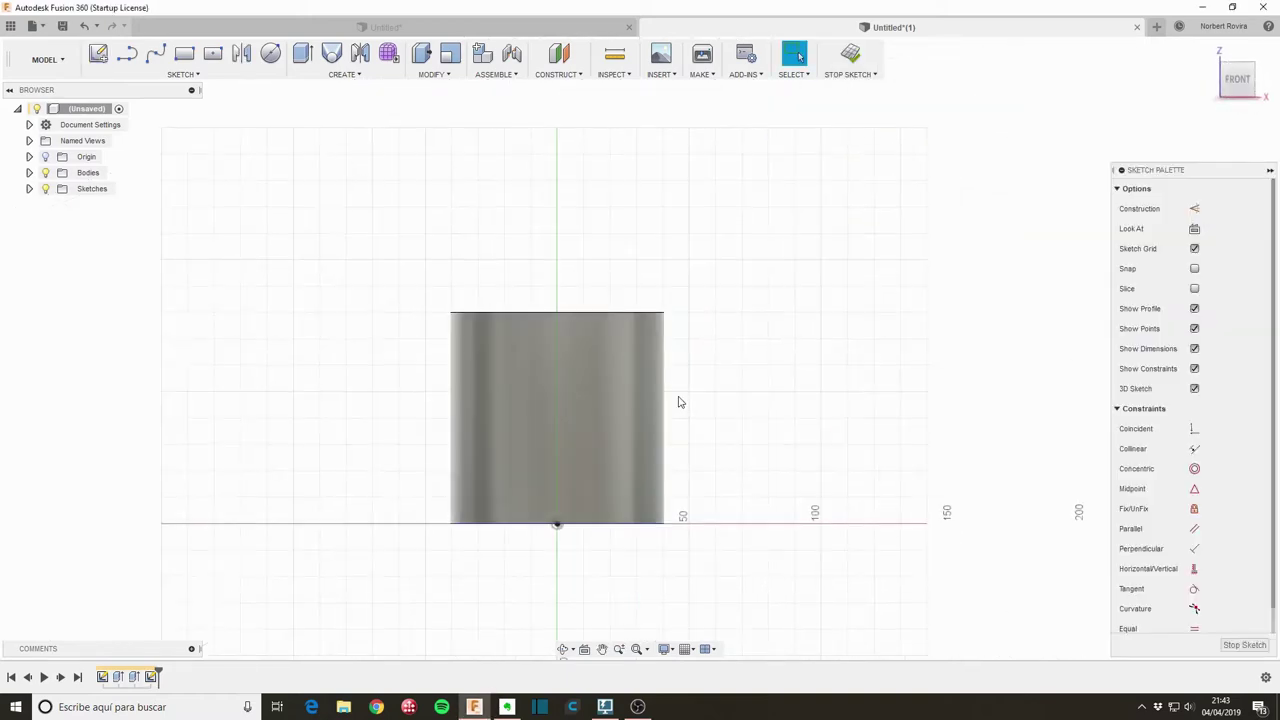
{"action": "key", "text": "p"}
{"action": "left_click", "coordinate": [597, 370]}
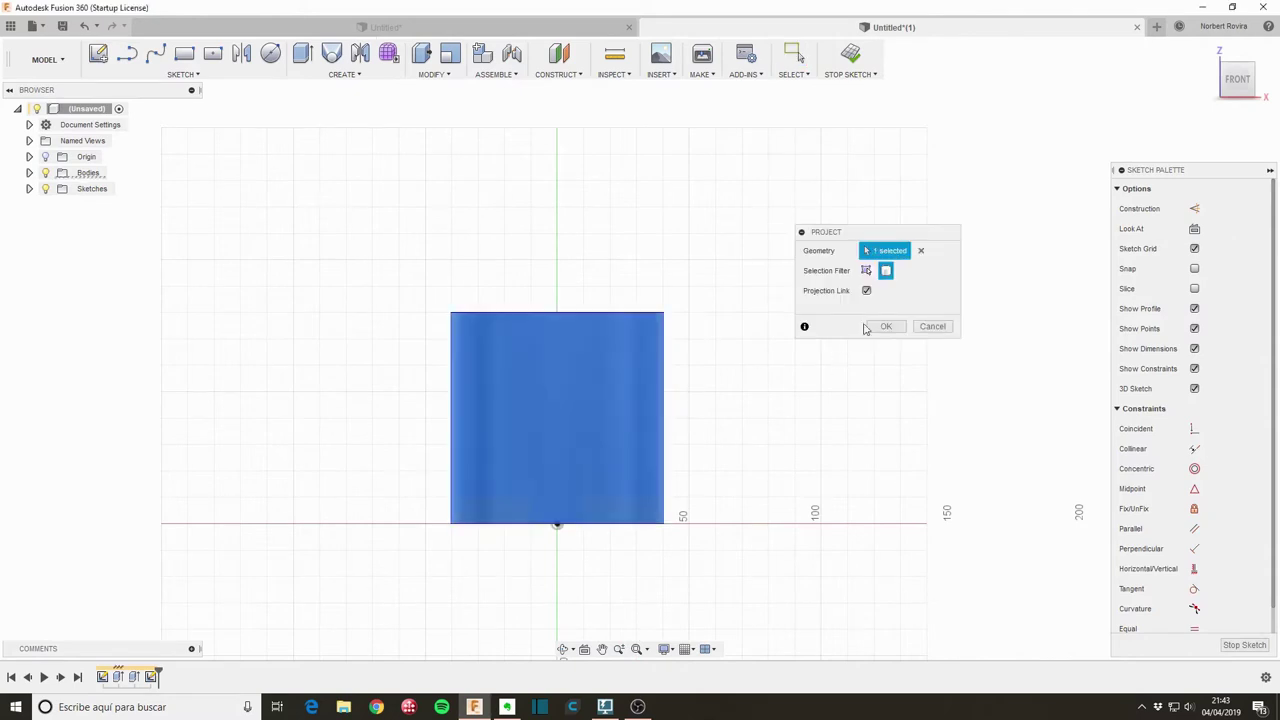
{"action": "left_click", "coordinate": [886, 328]}
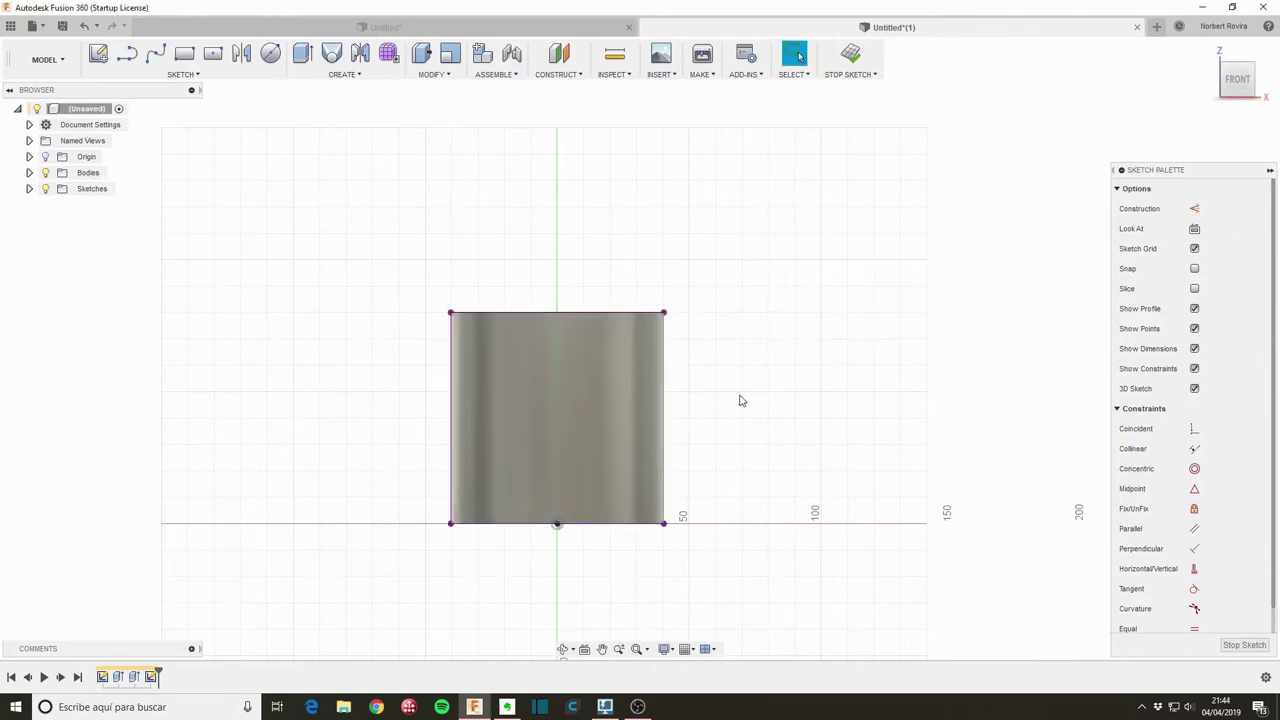
{"action": "scroll", "coordinate": [657, 406], "scroll_direction": "up", "scroll_amount": 2}
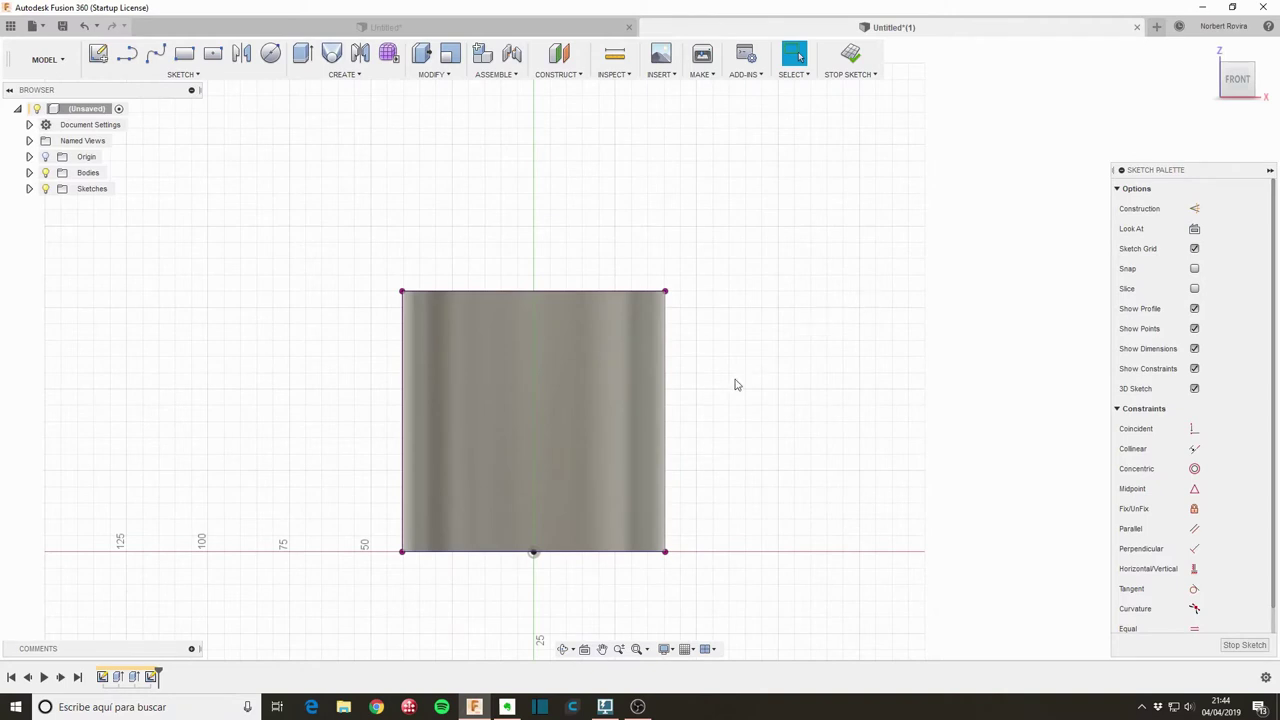
Draw a vertical construction line between the top and bottom edge midpoints.
{"action": "key", "text": "s"}
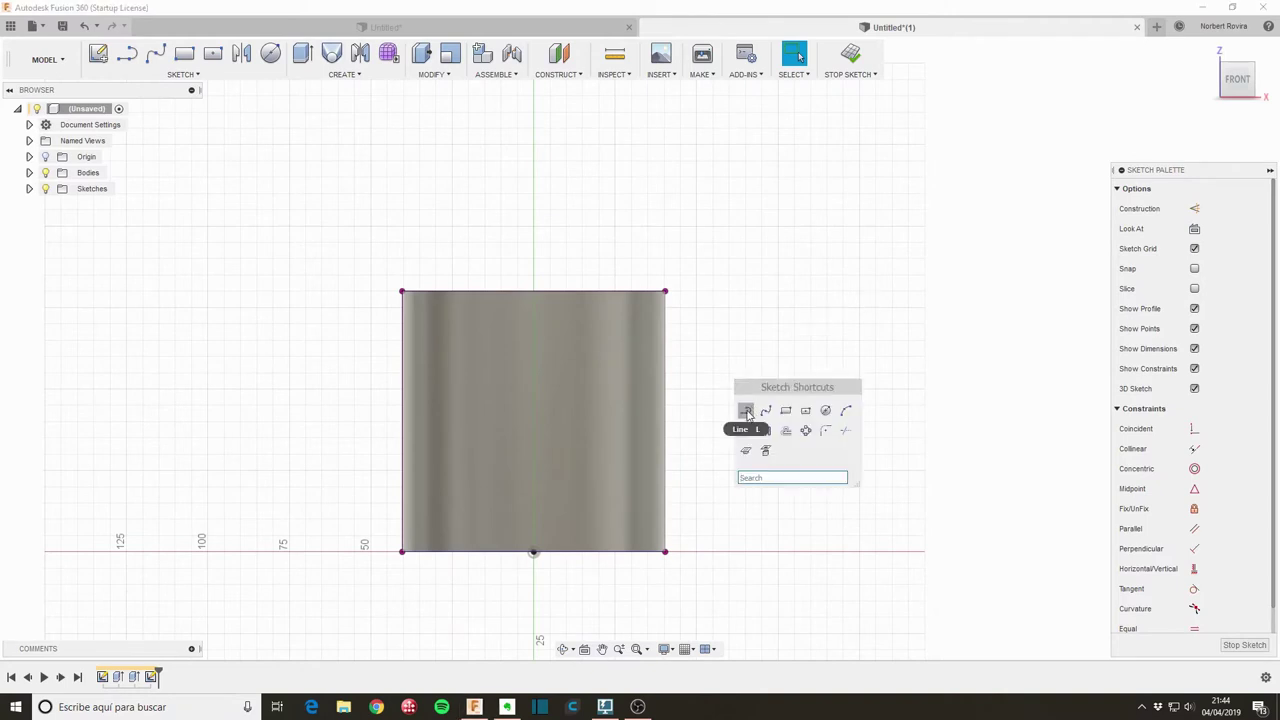
{"action": "left_click", "coordinate": [747, 410]}
{"action": "left_click", "coordinate": [533, 552]}
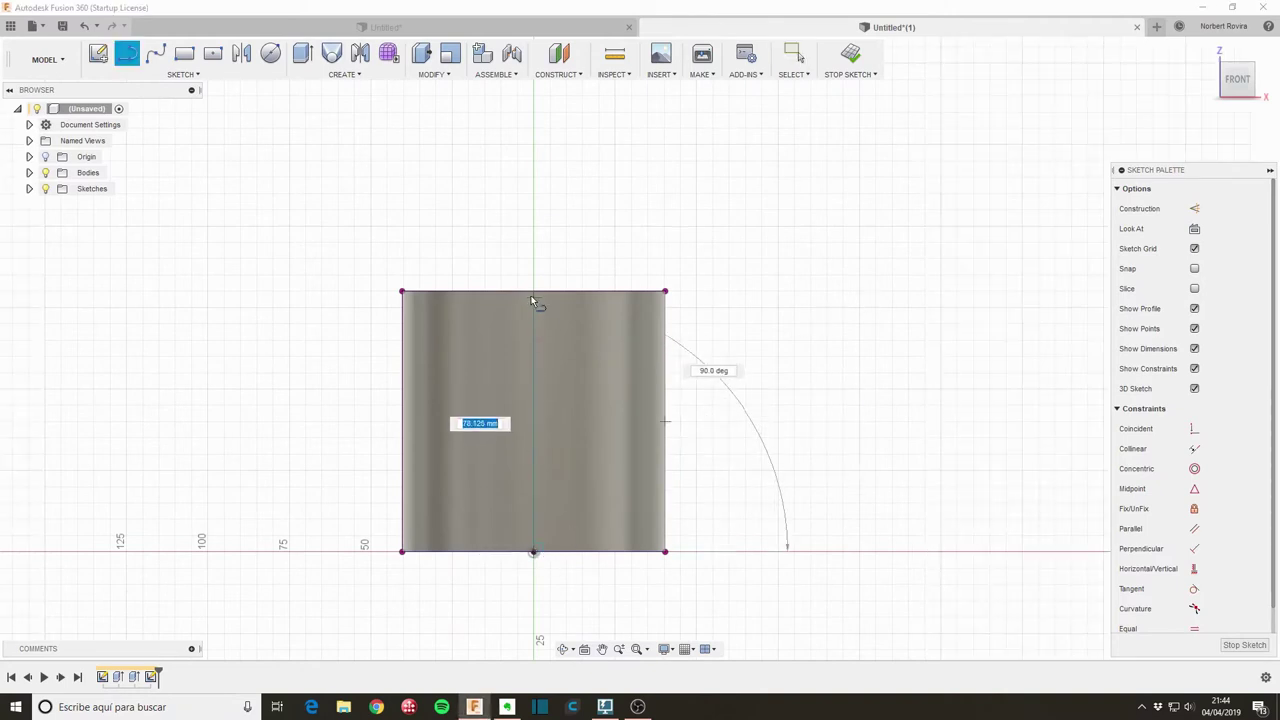
{"action": "left_click", "coordinate": [531, 291]}
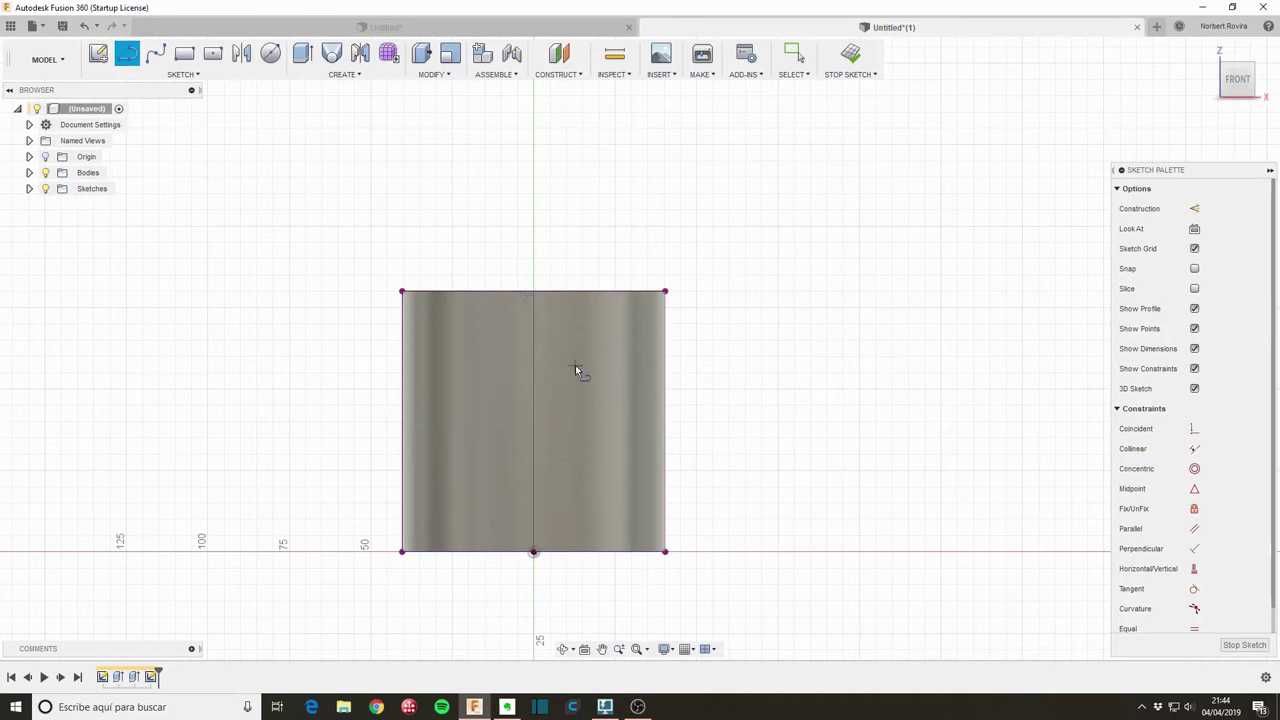
{"action": "key", "text": "Escape"}
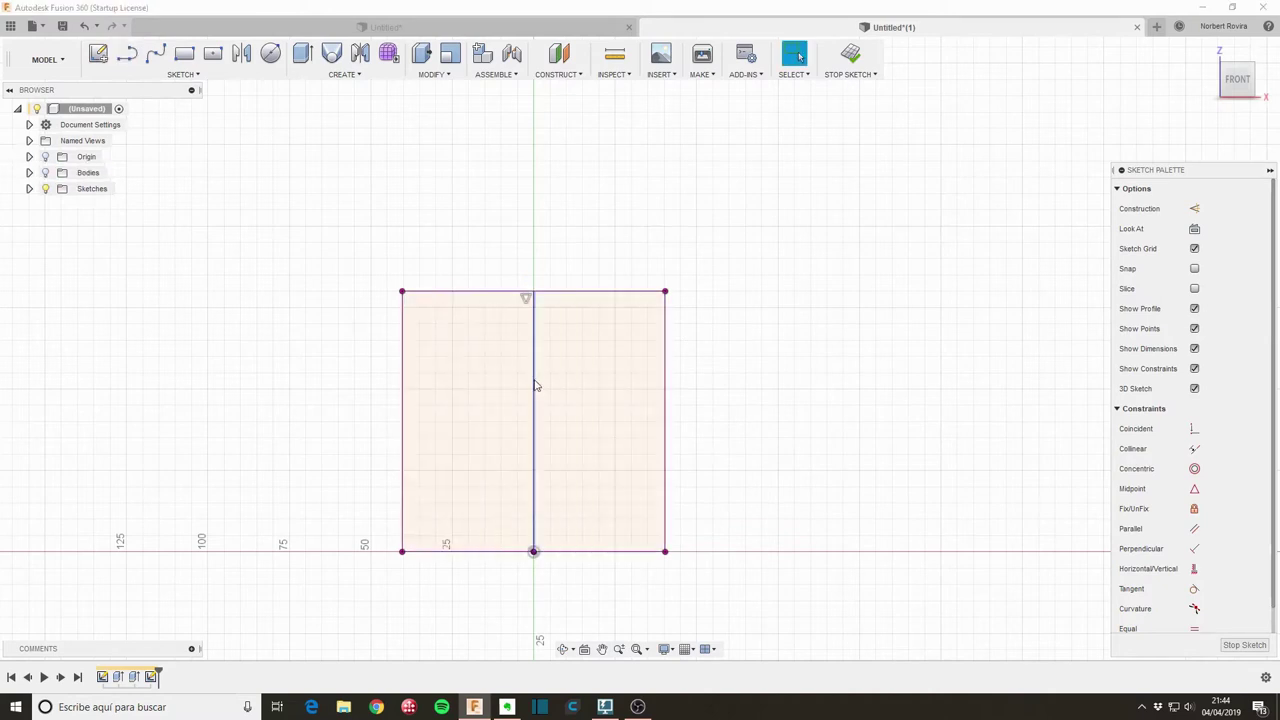
{"action": "left_click", "coordinate": [533, 383]}
{"action": "key", "text": "x"}
{"action": "left_click", "coordinate": [705, 369]}
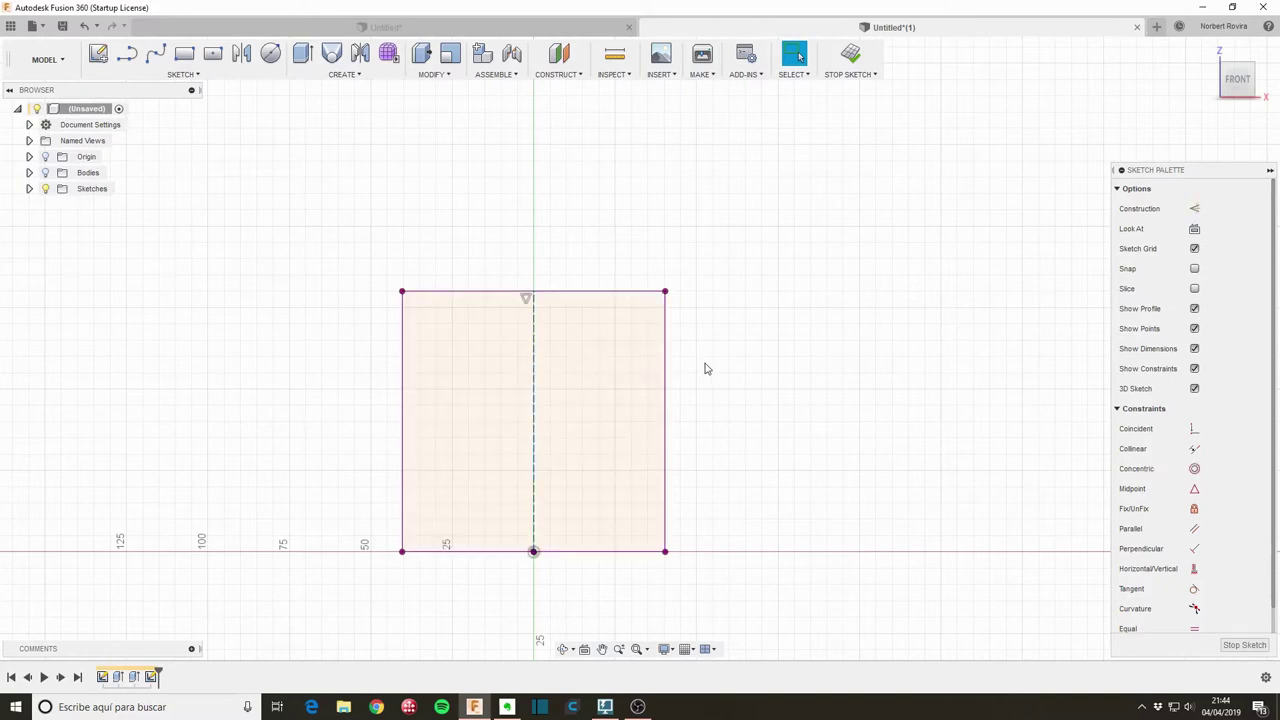
Draw two horizontal construction lines spanning the rectangle's left and right edges.
{"action": "key", "text": "s"}
{"action": "left_click", "coordinate": [712, 394]}
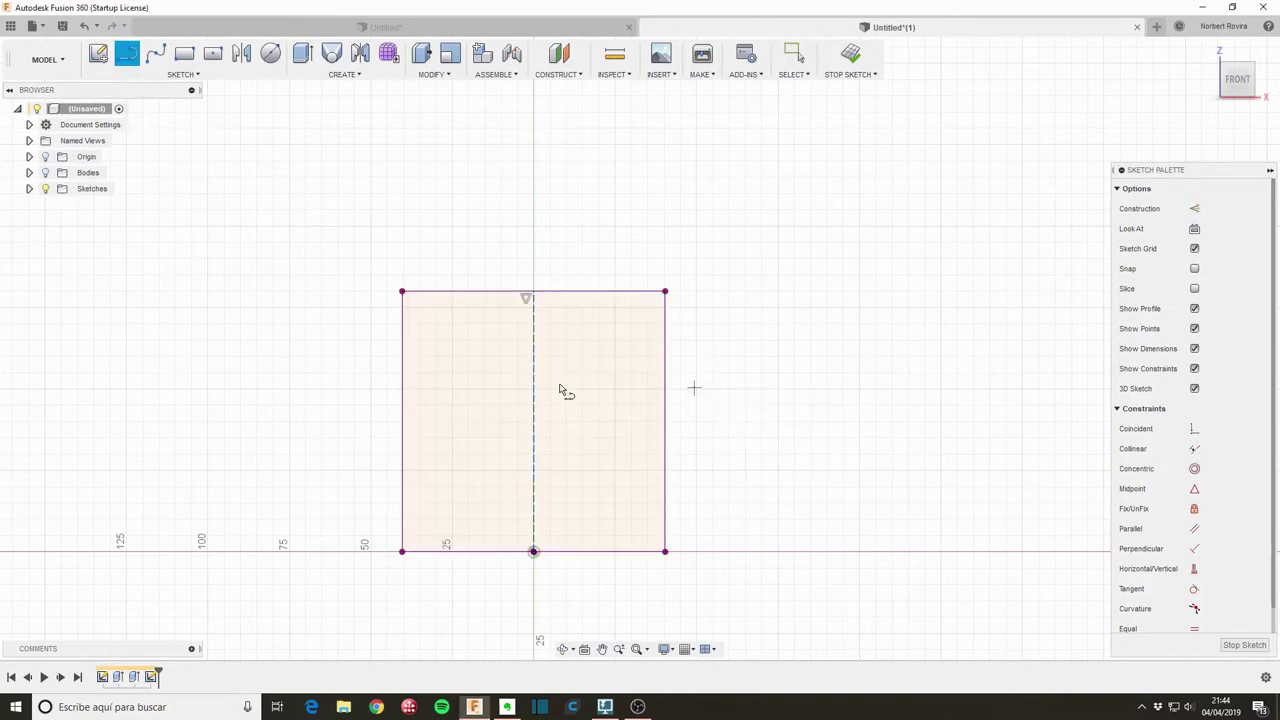
{"action": "left_click", "coordinate": [402, 358]}
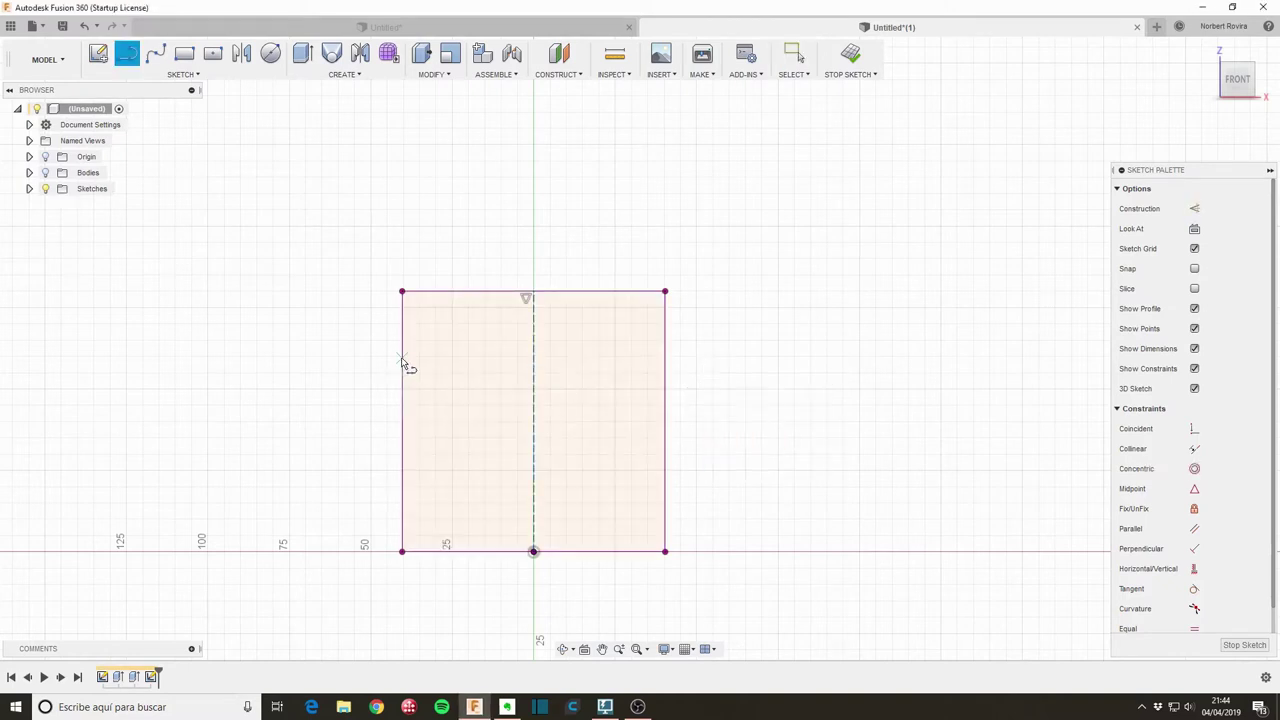
{"action": "left_click", "coordinate": [662, 358]}
{"action": "key", "text": "x"}
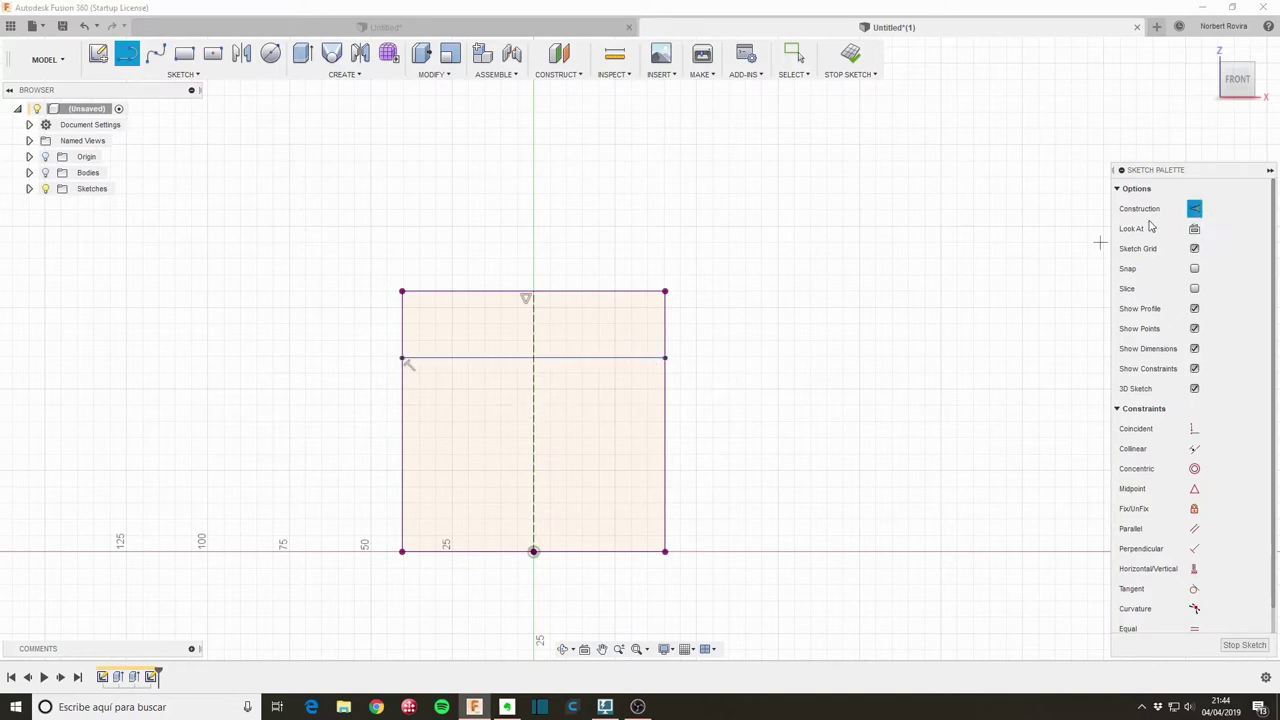
{"action": "key", "text": "Escape"}
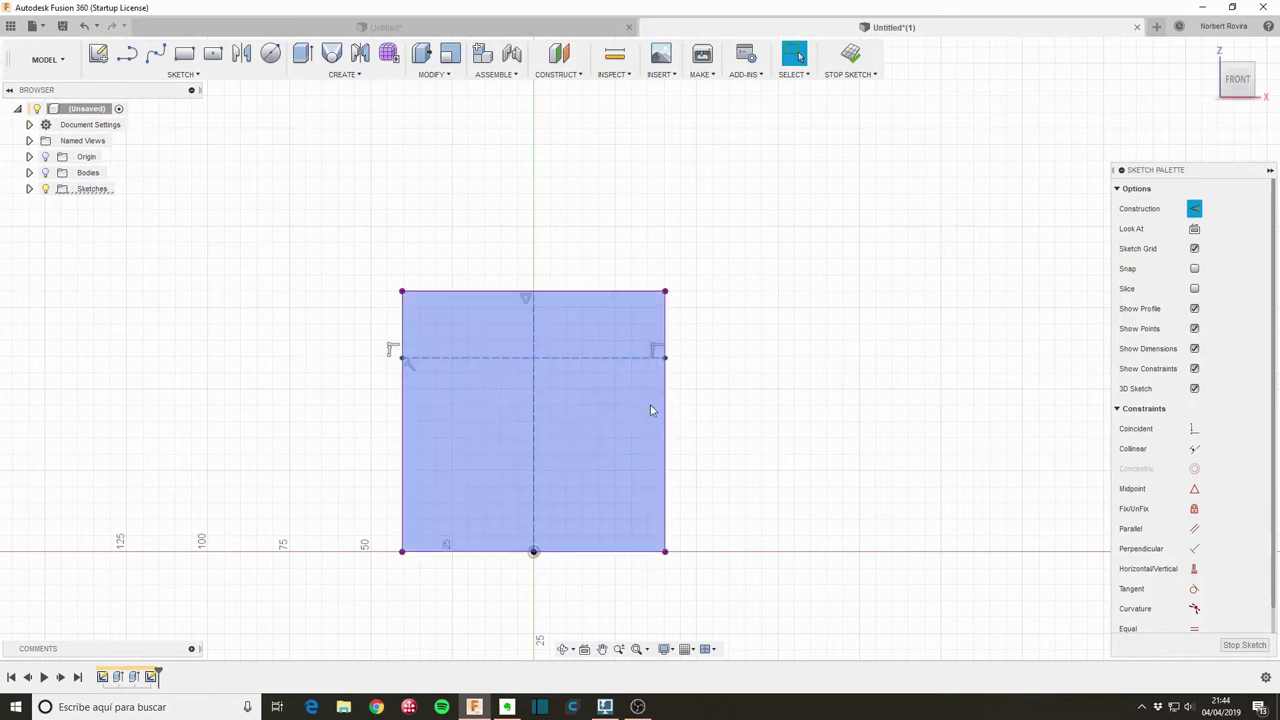
{"action": "key", "text": "s"}
{"action": "left_click", "coordinate": [662, 433]}
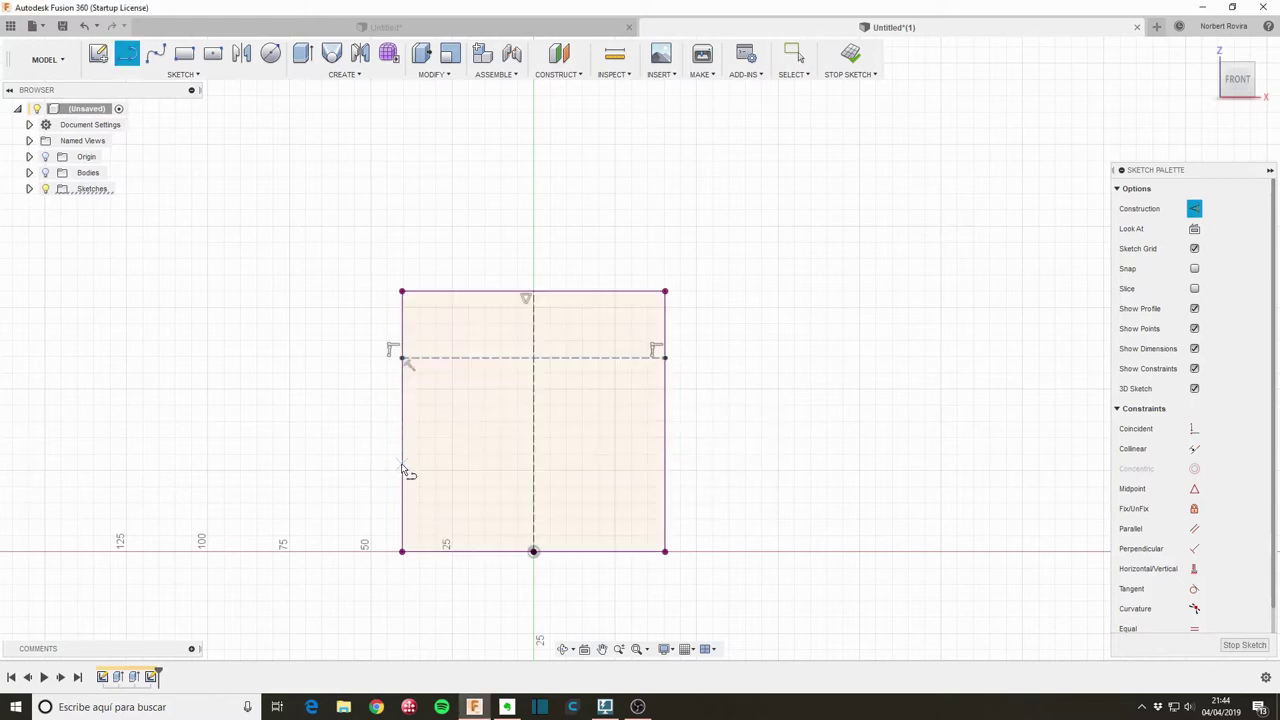
{"action": "left_click_drag", "start_coordinate": [402, 463], "coordinate": [665, 463]}
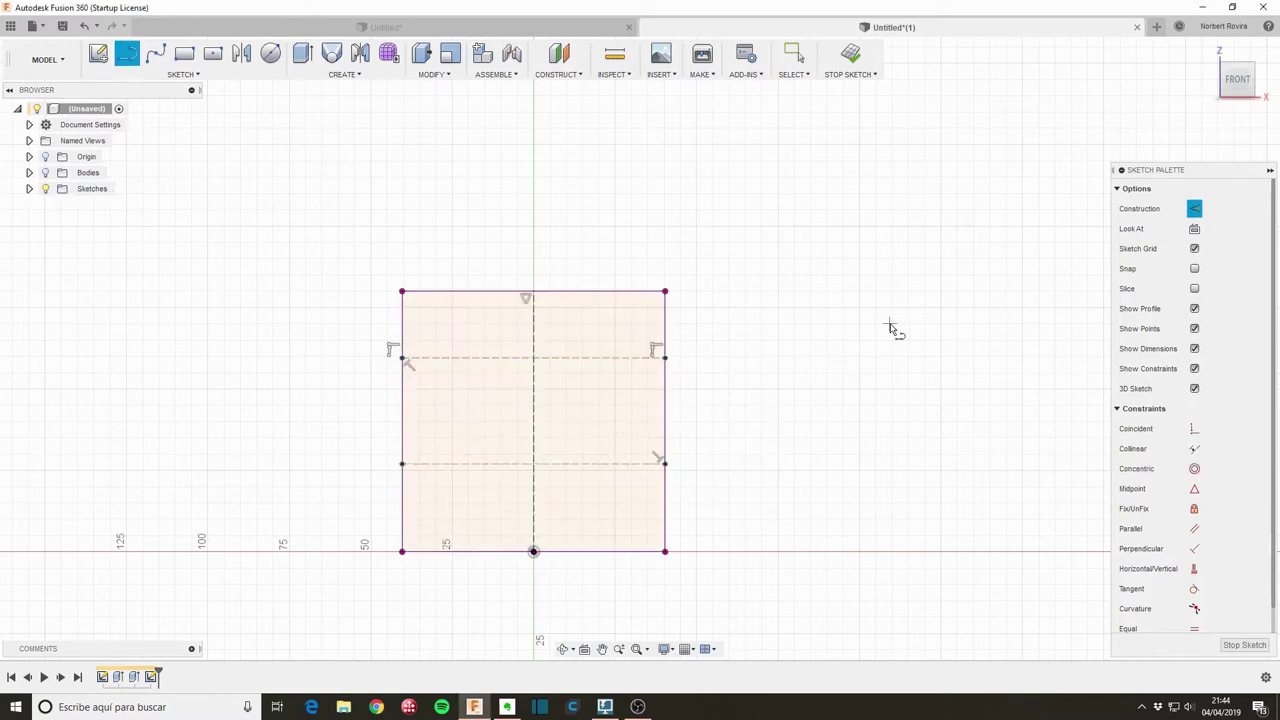
{"action": "key", "text": "Escape"}
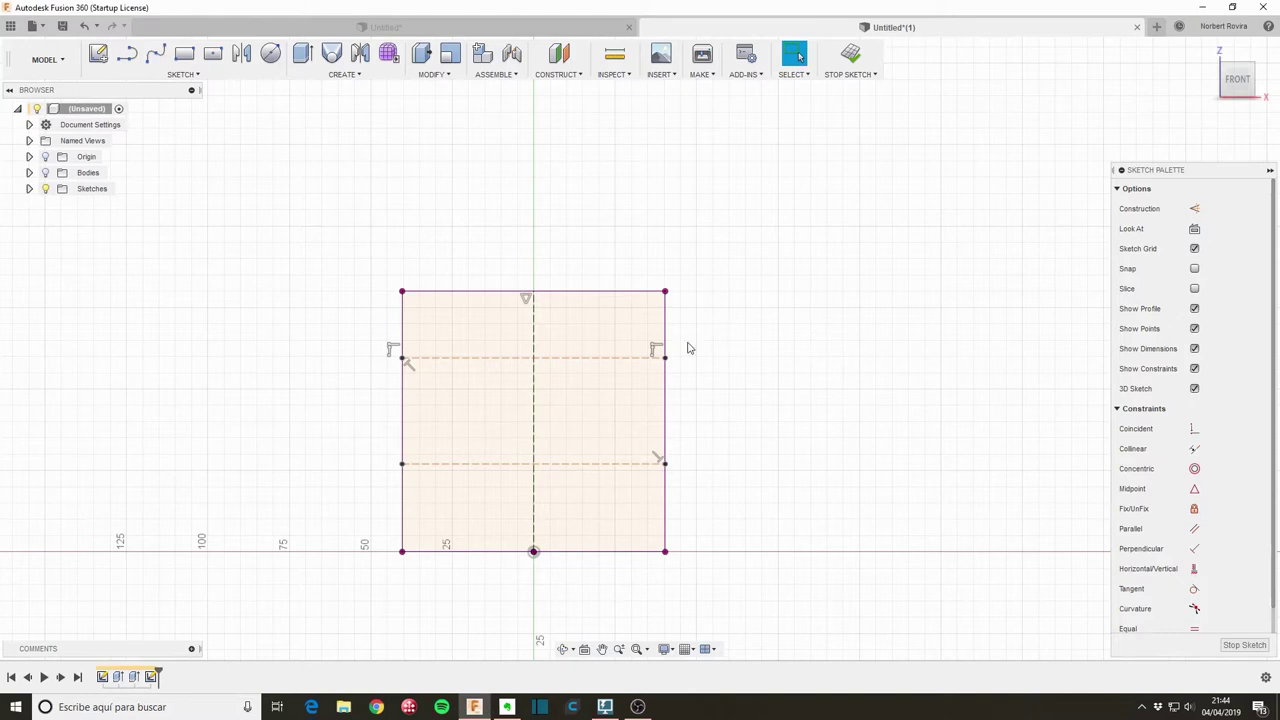
Space the upper construction line one third of the driven 80 mm height from the top edge.
{"action": "left_click", "coordinate": [630, 292]}
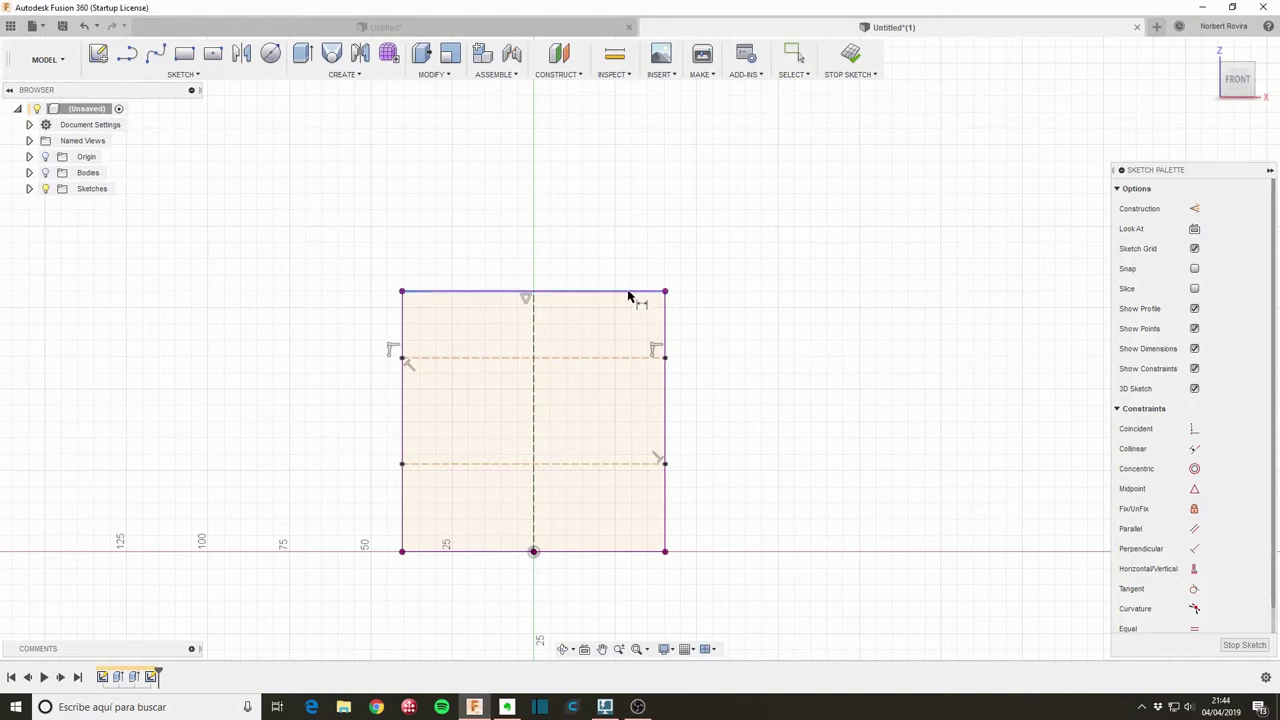
{"action": "left_click", "coordinate": [648, 357]}
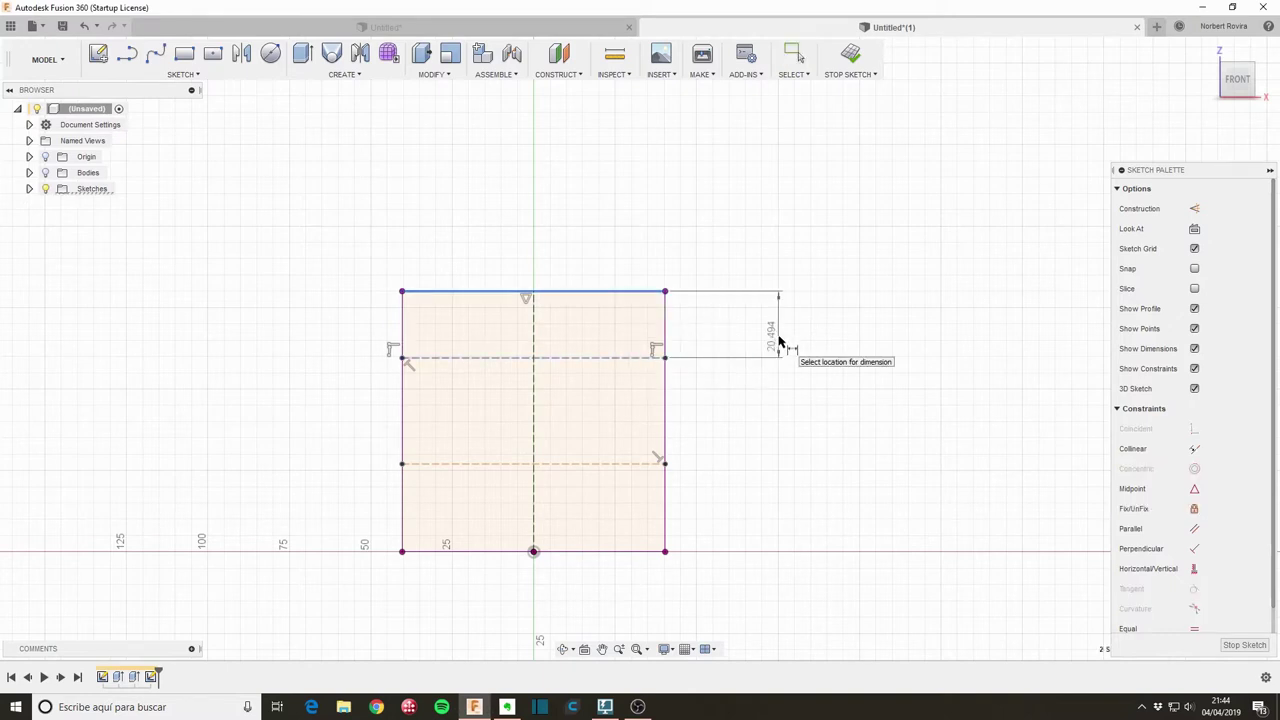
{"action": "left_click", "coordinate": [779, 342]}
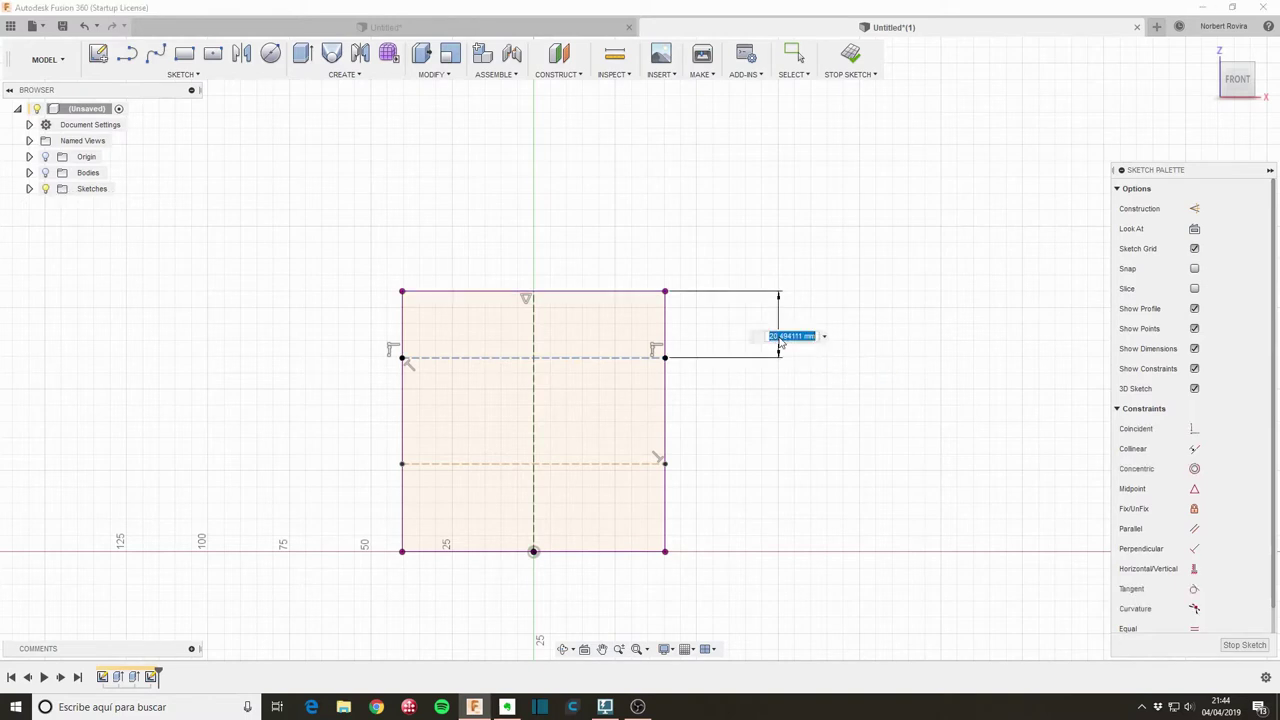
{"action": "key", "text": "Return"}
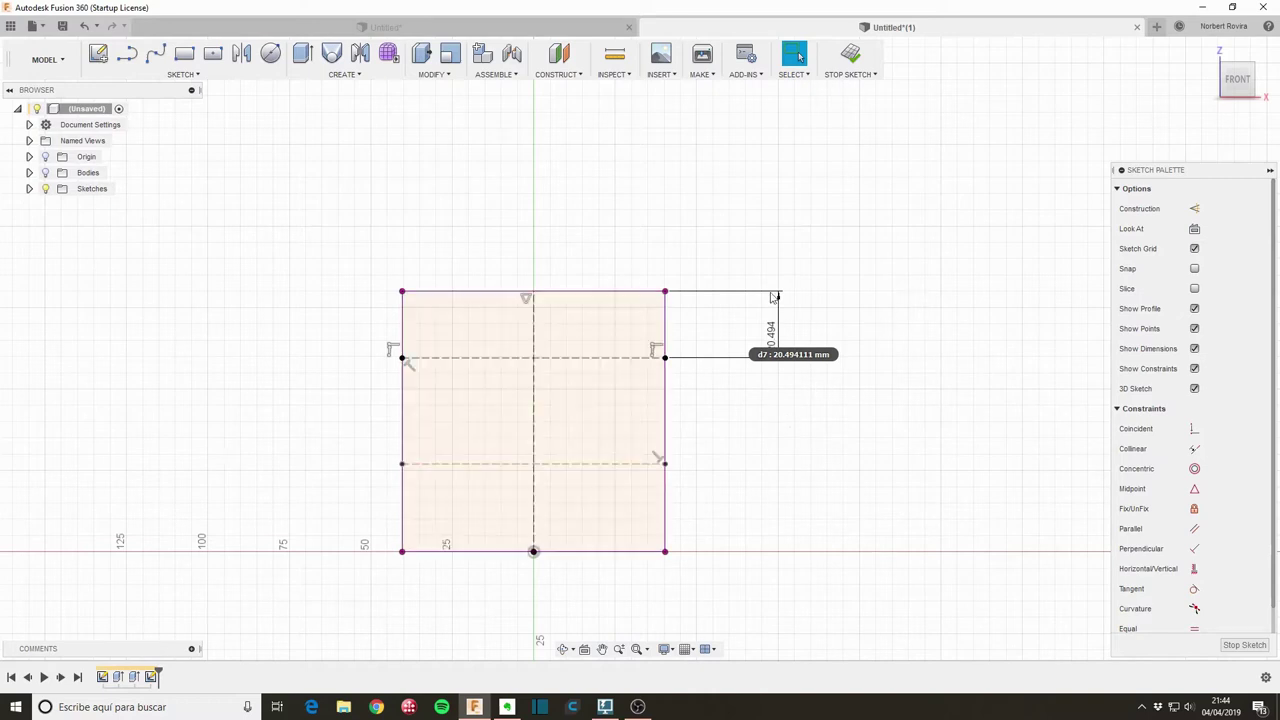
{"action": "key", "text": "d"}
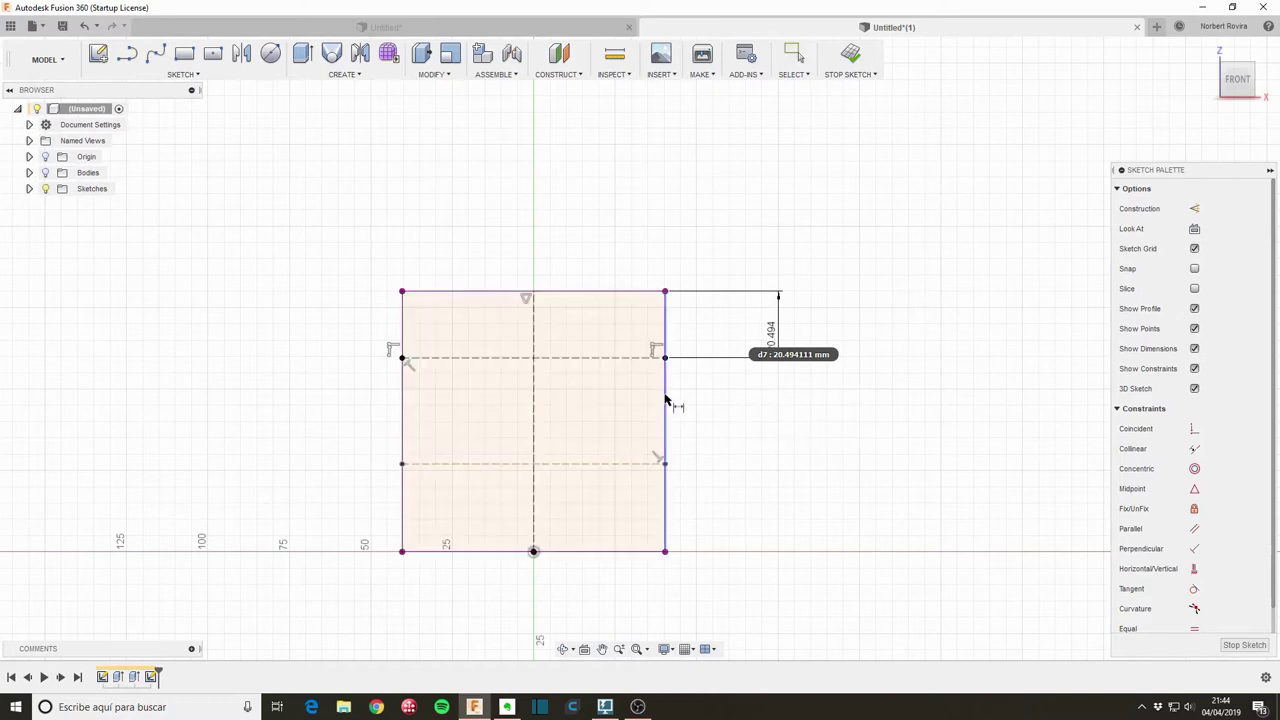
{"action": "left_click", "coordinate": [666, 400]}
{"action": "left_click", "coordinate": [866, 398]}
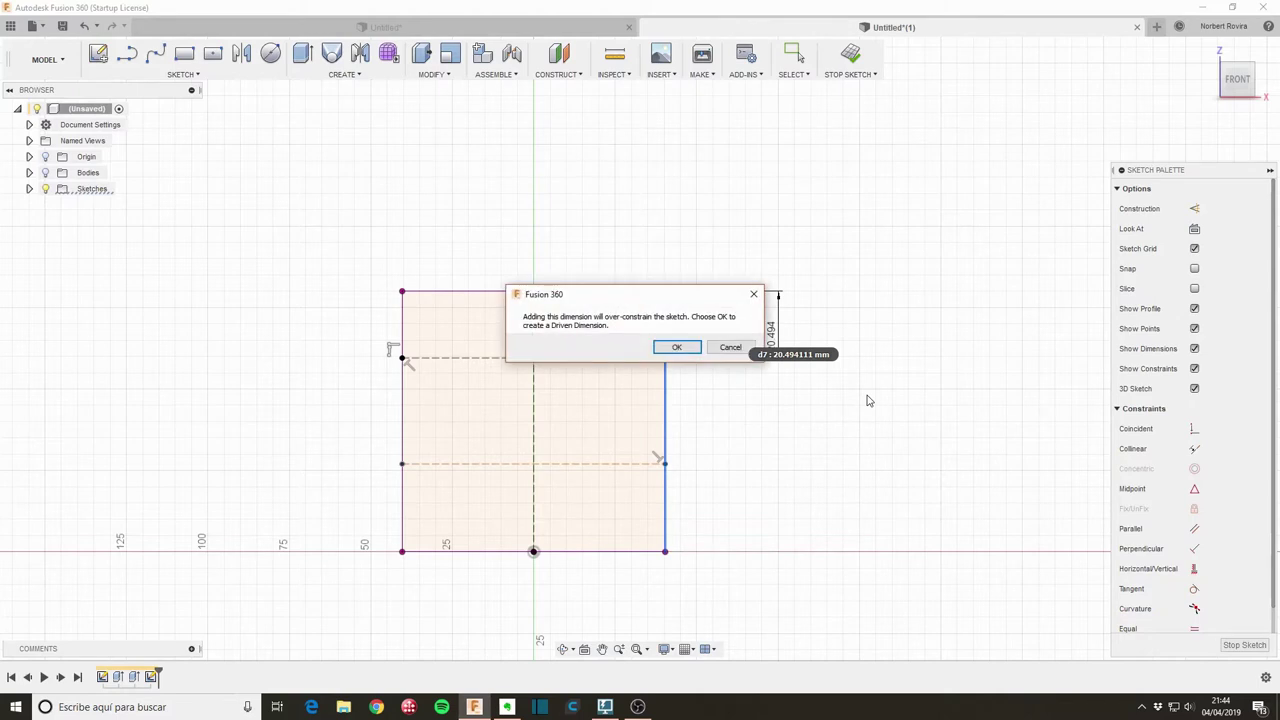
{"action": "left_click", "coordinate": [674, 348]}
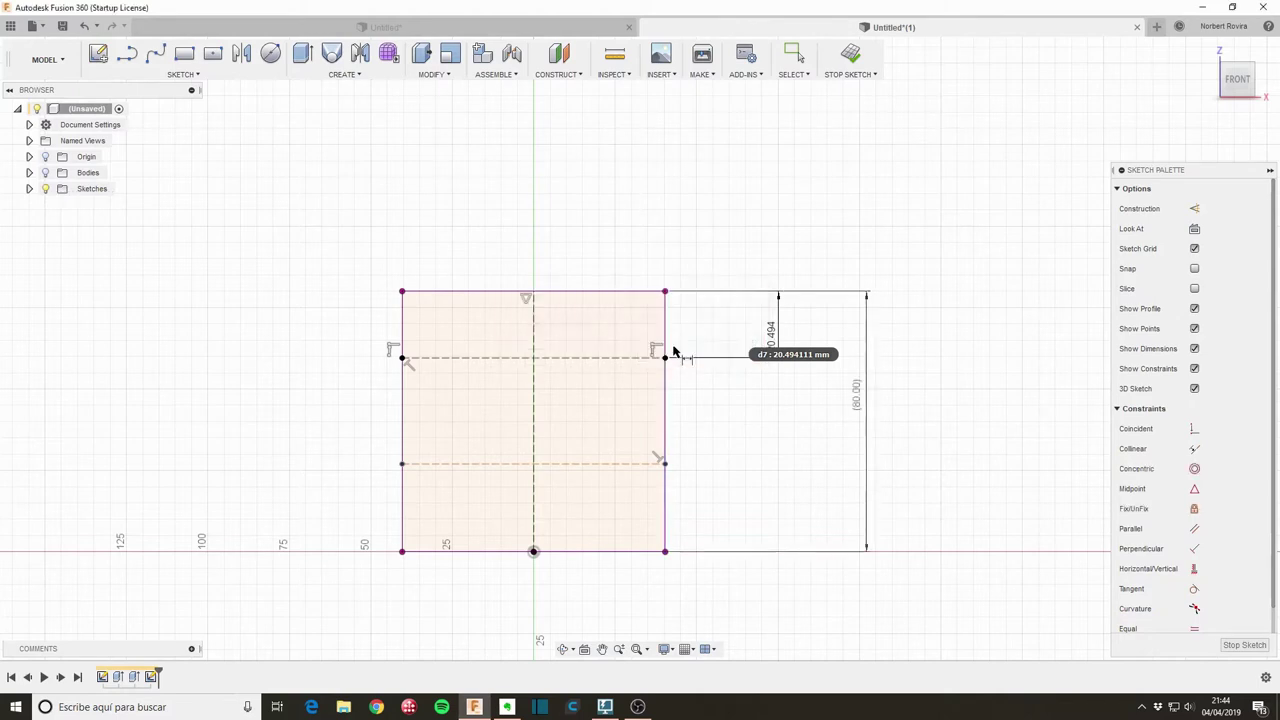
{"action": "double_click", "coordinate": [775, 338]}
{"action": "left_click", "coordinate": [857, 397]}
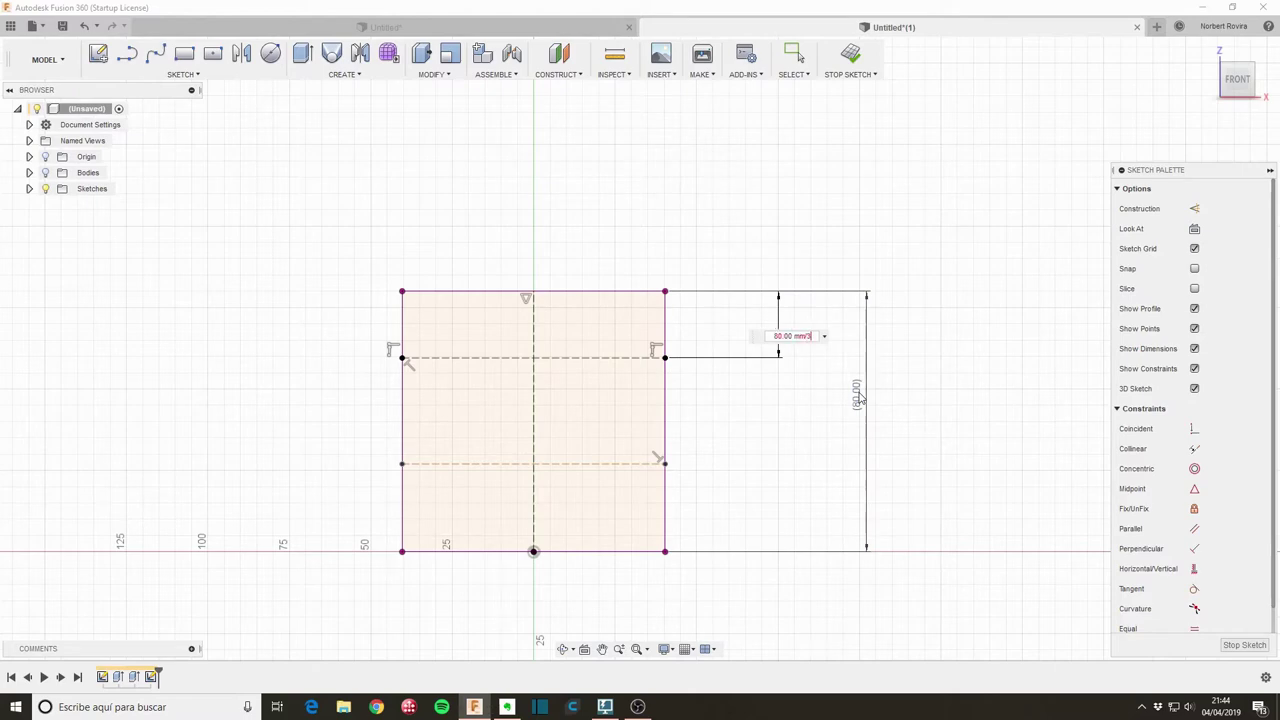
{"action": "key", "text": "Return"}
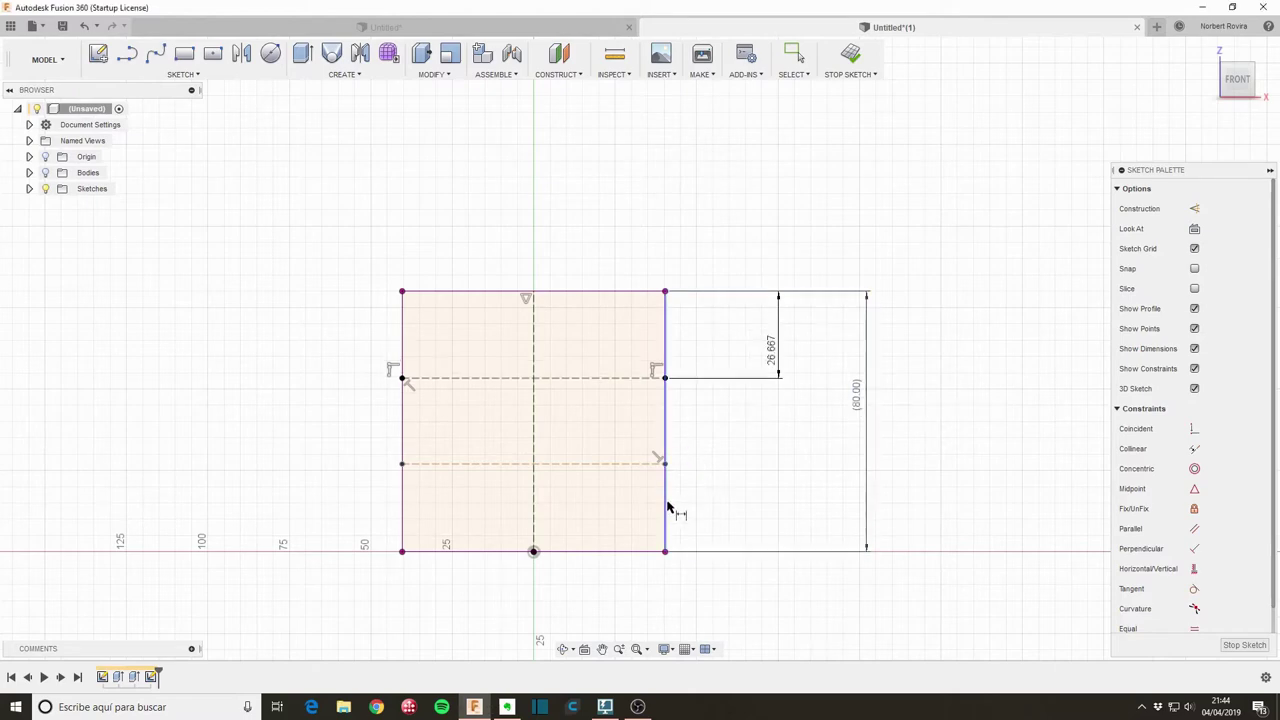
Set the lower line's spacing from the bottom edge equal to d7 (26.667 mm).
{"action": "left_click", "coordinate": [644, 465]}
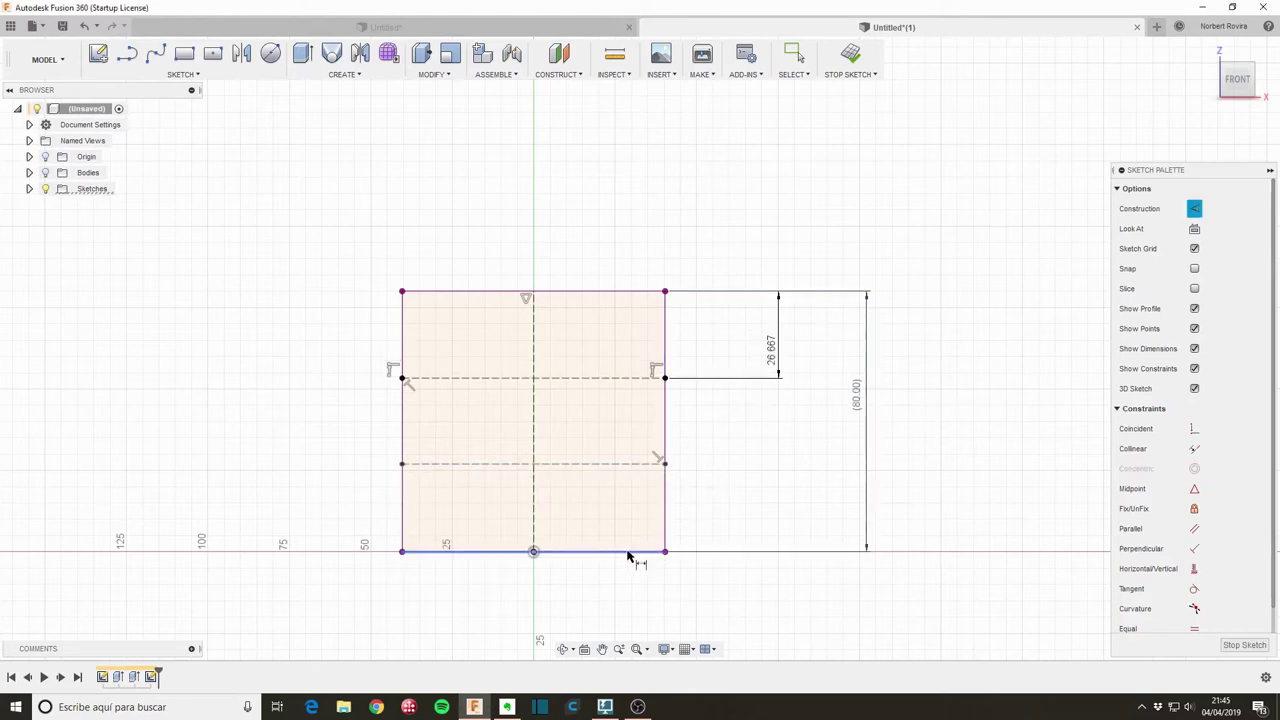
{"action": "left_click", "coordinate": [631, 552]}
{"action": "left_click", "coordinate": [785, 530]}
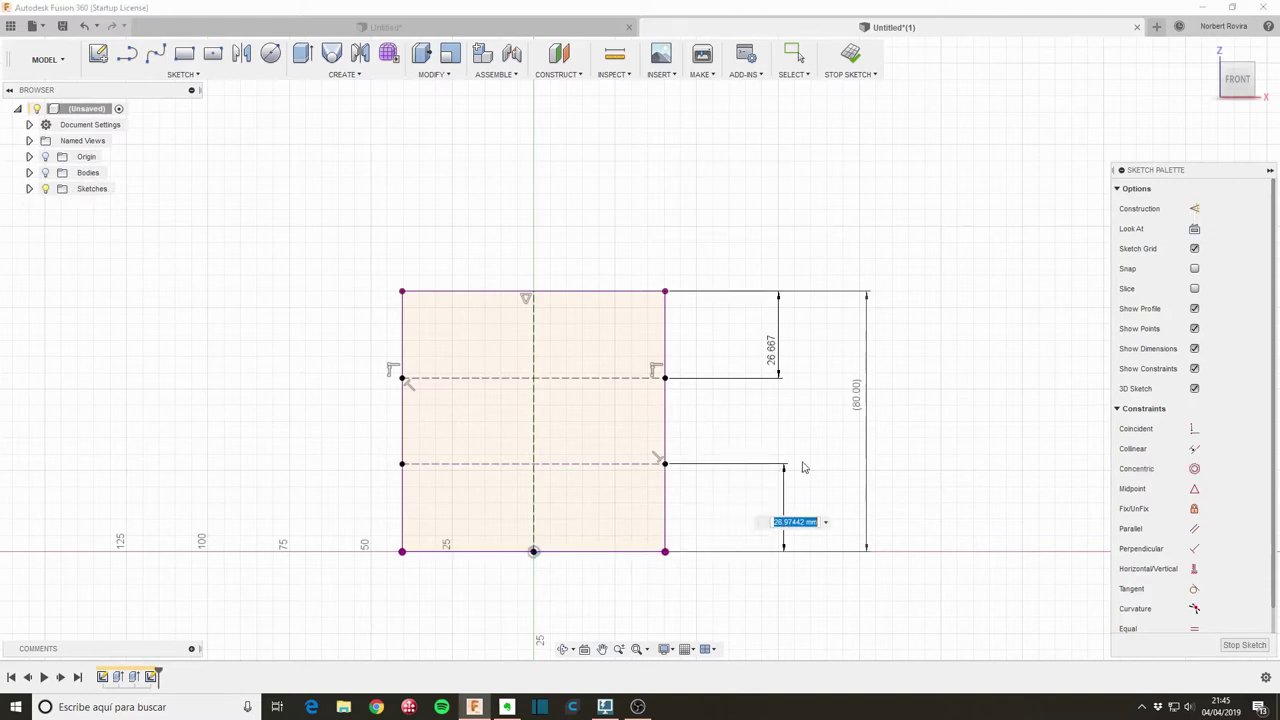
{"action": "left_click", "coordinate": [773, 360]}
{"action": "key", "text": "Return"}
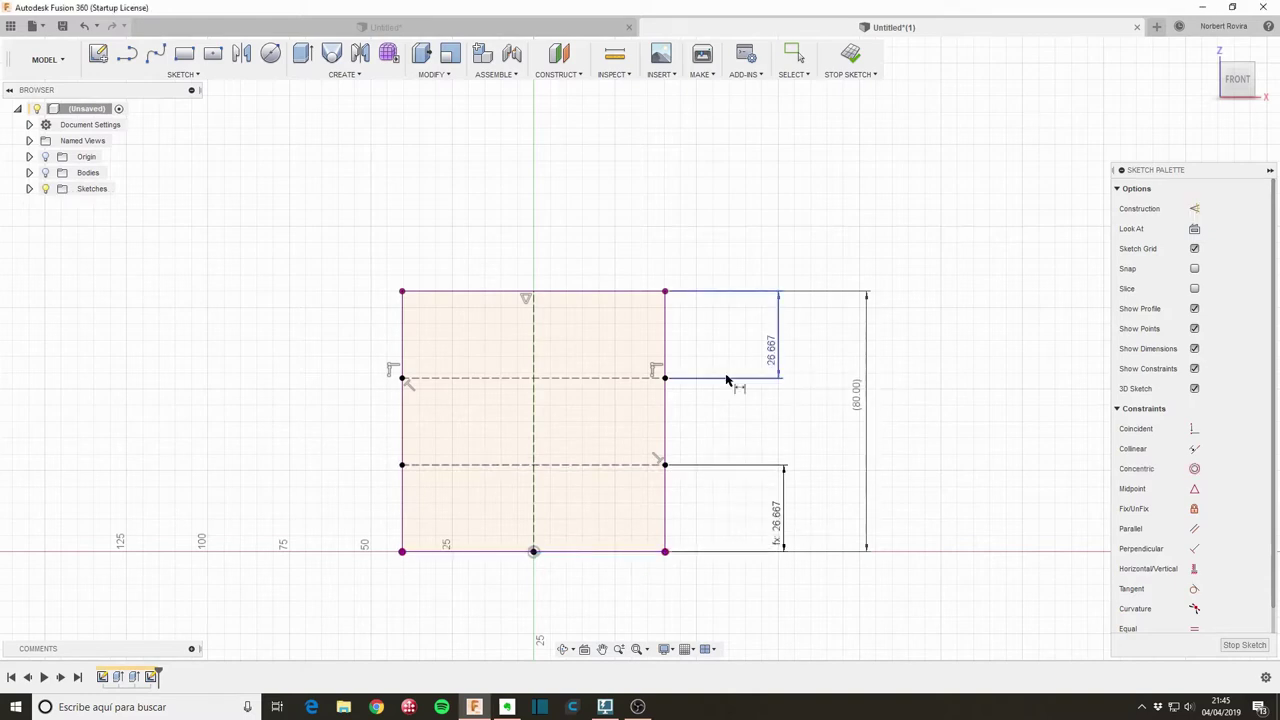
{"action": "key", "text": "Escape"}
{"action": "scroll", "coordinate": [505, 357], "scroll_direction": "up", "scroll_amount": 2}
{"action": "scroll", "coordinate": [489, 362], "scroll_direction": "up", "scroll_amount": 1}
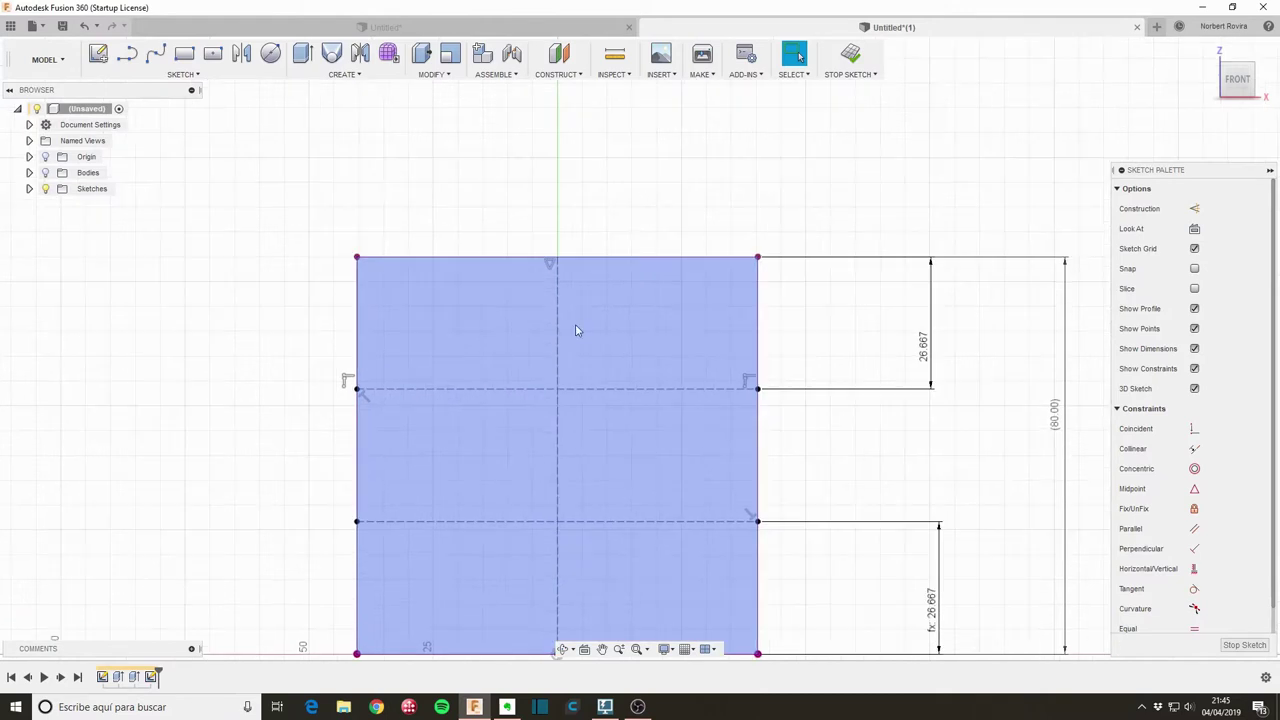
{"action": "middle_click_drag", "start_coordinate": [577, 330], "coordinate": [568, 251]}
{"action": "scroll", "coordinate": [568, 251], "scroll_direction": "down", "scroll_amount": 1}
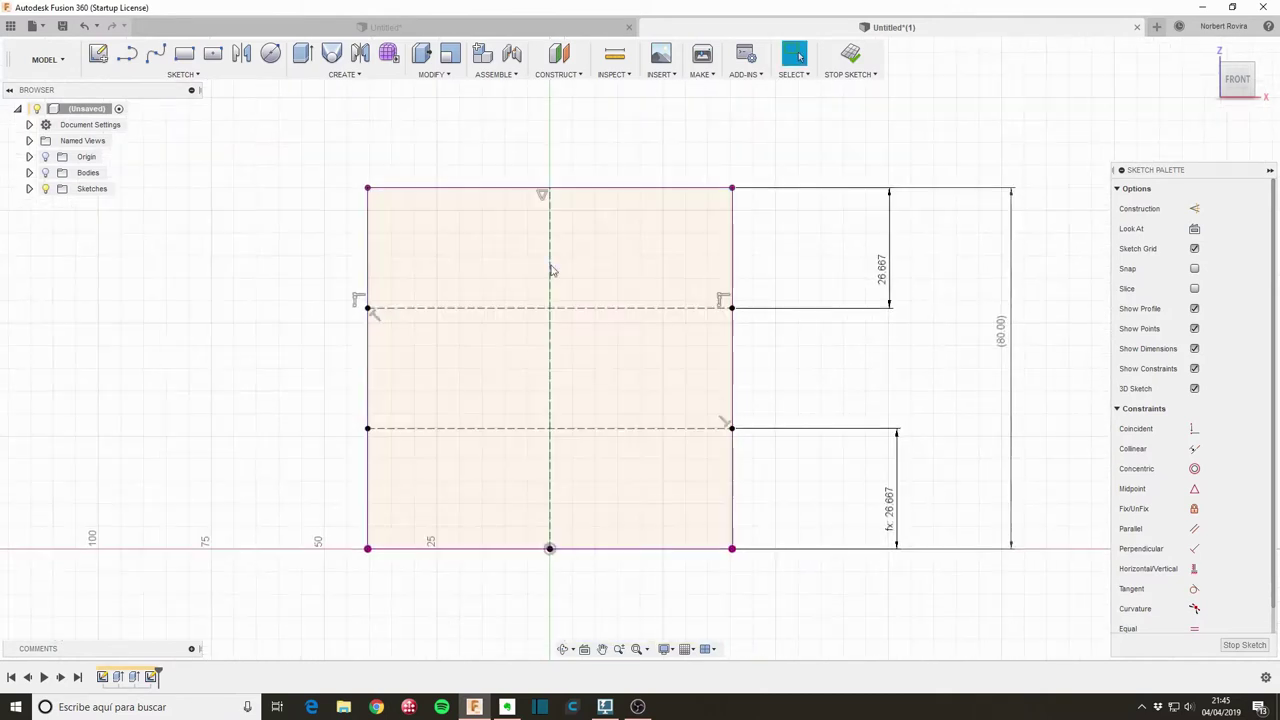
Insert the OSHW-Logo.svg gear outline into the front sketch.
{"action": "left_click", "coordinate": [677, 80]}
{"action": "left_click", "coordinate": [716, 155]}
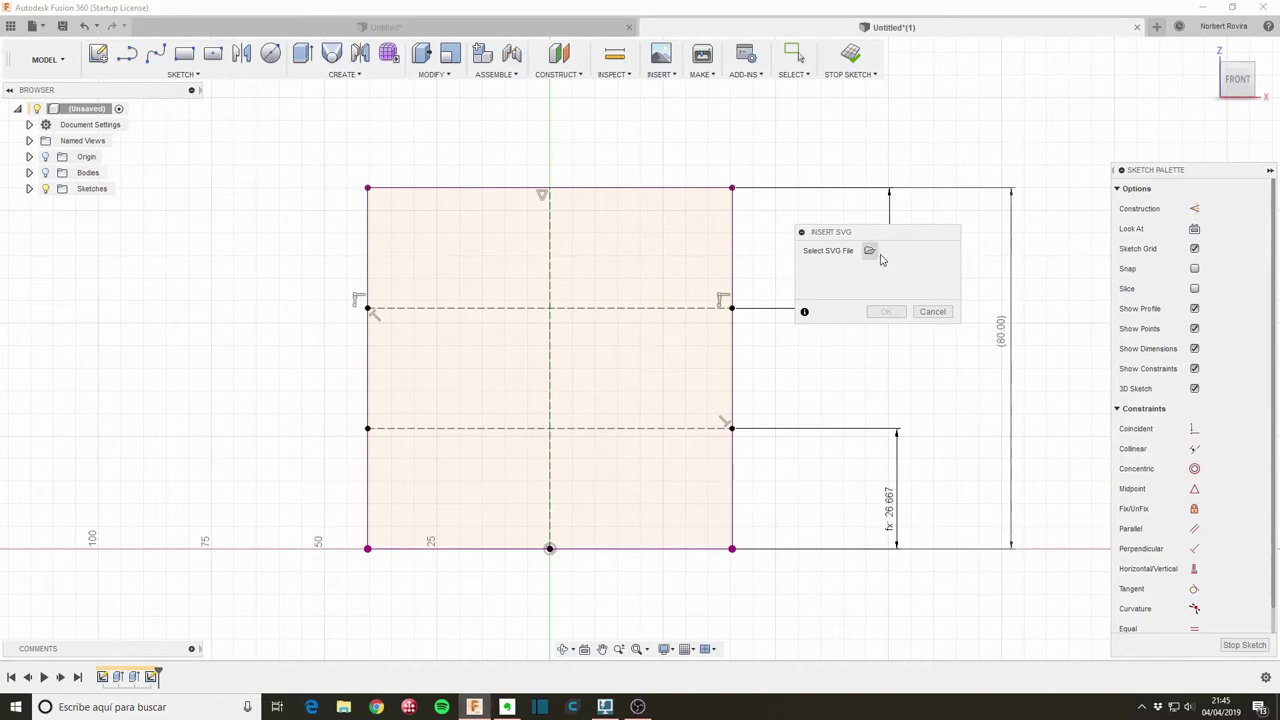
{"action": "left_click", "coordinate": [869, 251]}
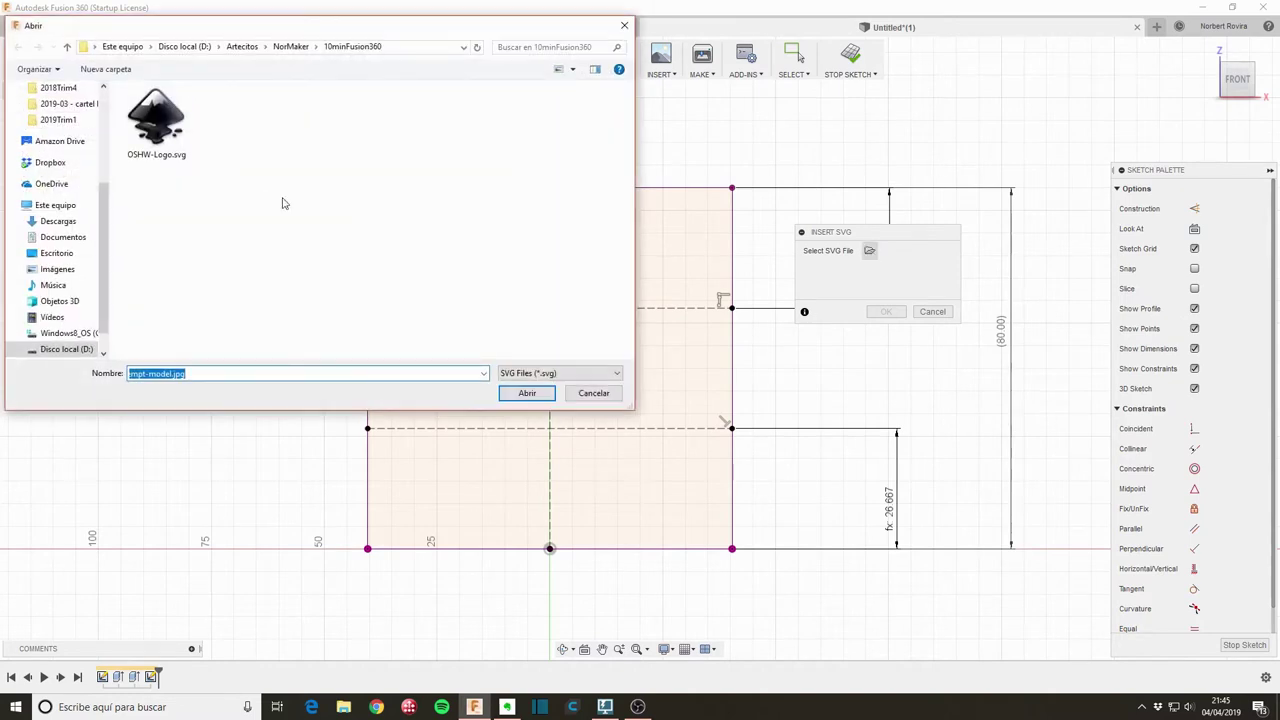
{"action": "double_click", "coordinate": [176, 147]}
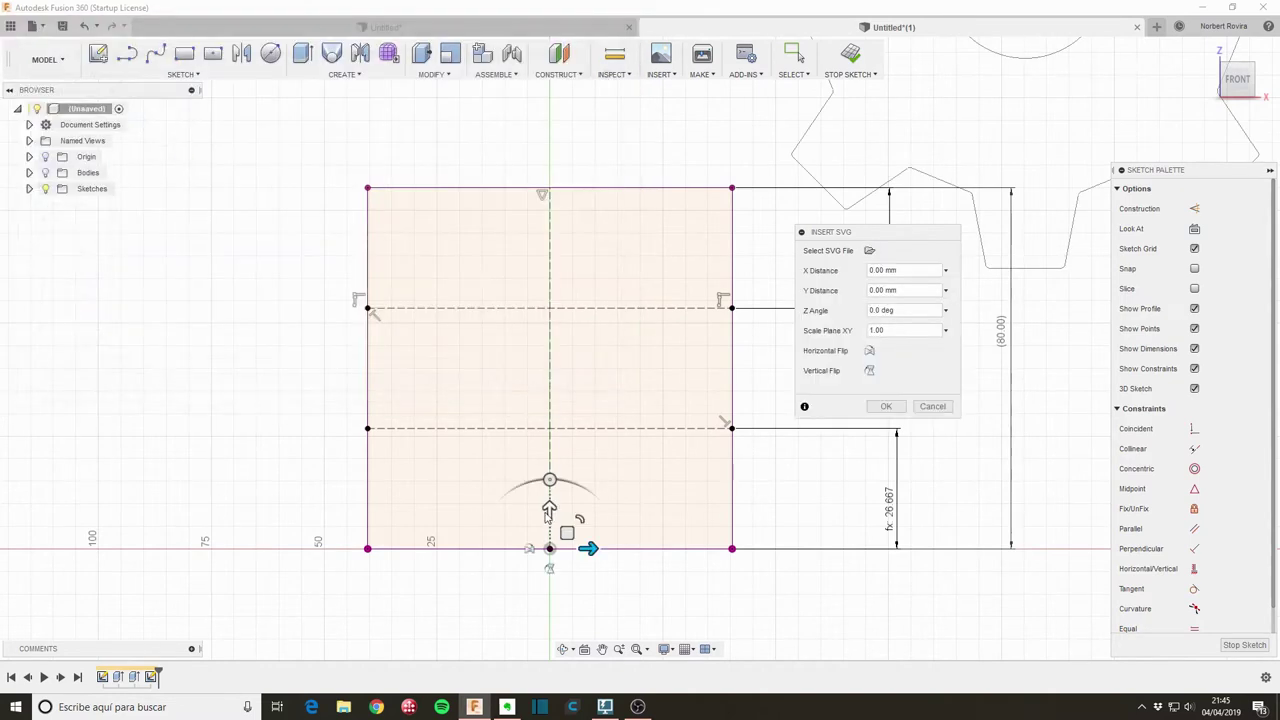
Shrink and flip the gear, place it in the top third, and finish the sketch.
{"action": "left_click_drag", "start_coordinate": [571, 523], "coordinate": [534, 550]}
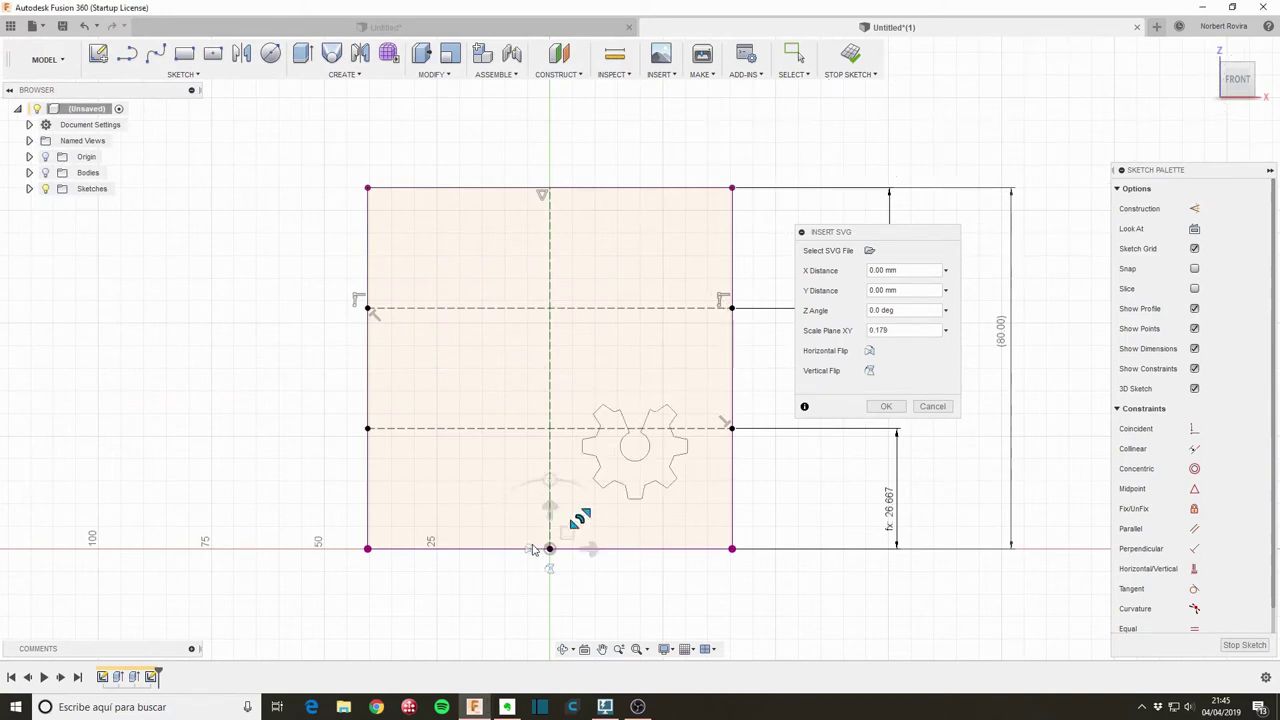
{"action": "left_click", "coordinate": [869, 371]}
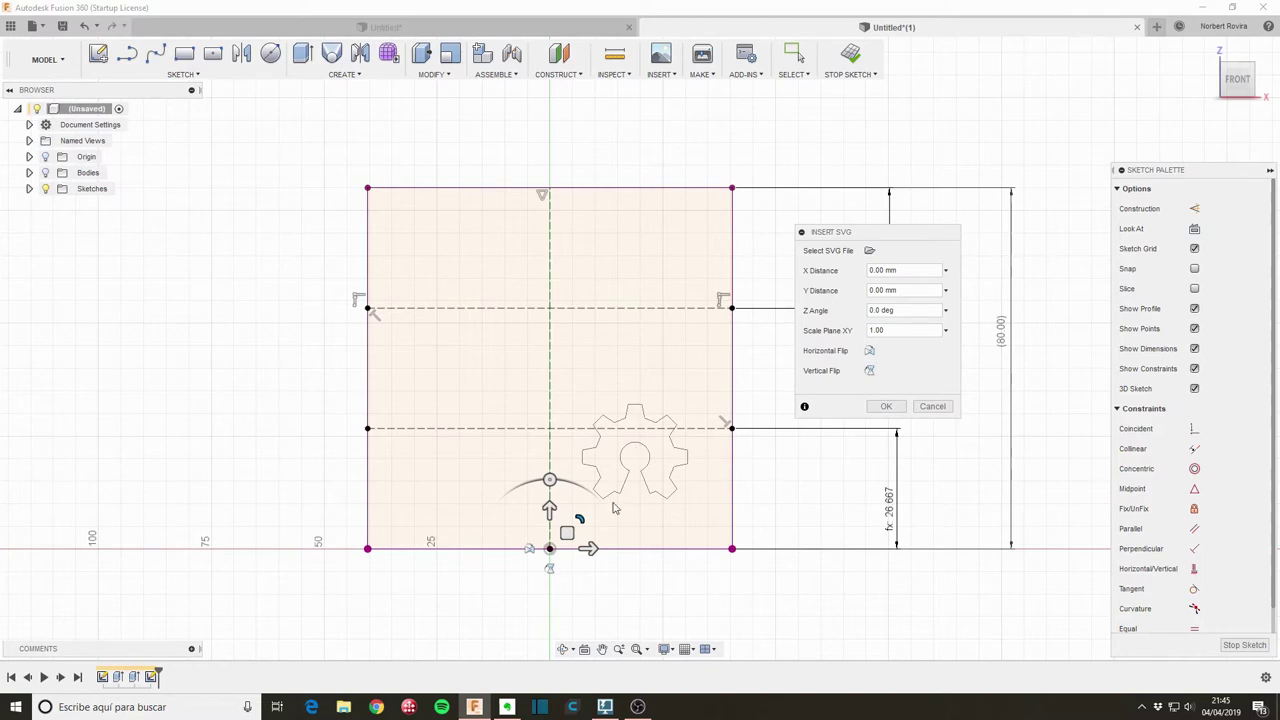
{"action": "left_click_drag", "start_coordinate": [567, 530], "coordinate": [481, 333]}
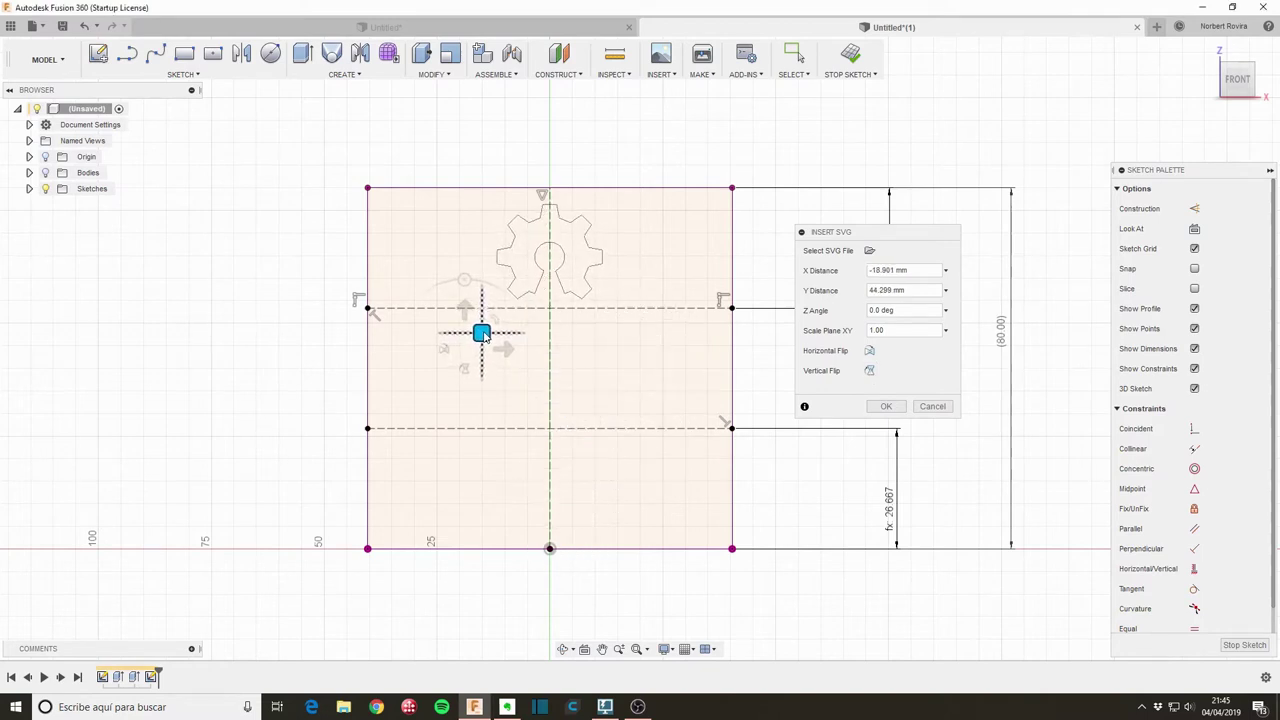
{"action": "left_click_drag", "start_coordinate": [481, 333], "coordinate": [482, 334]}
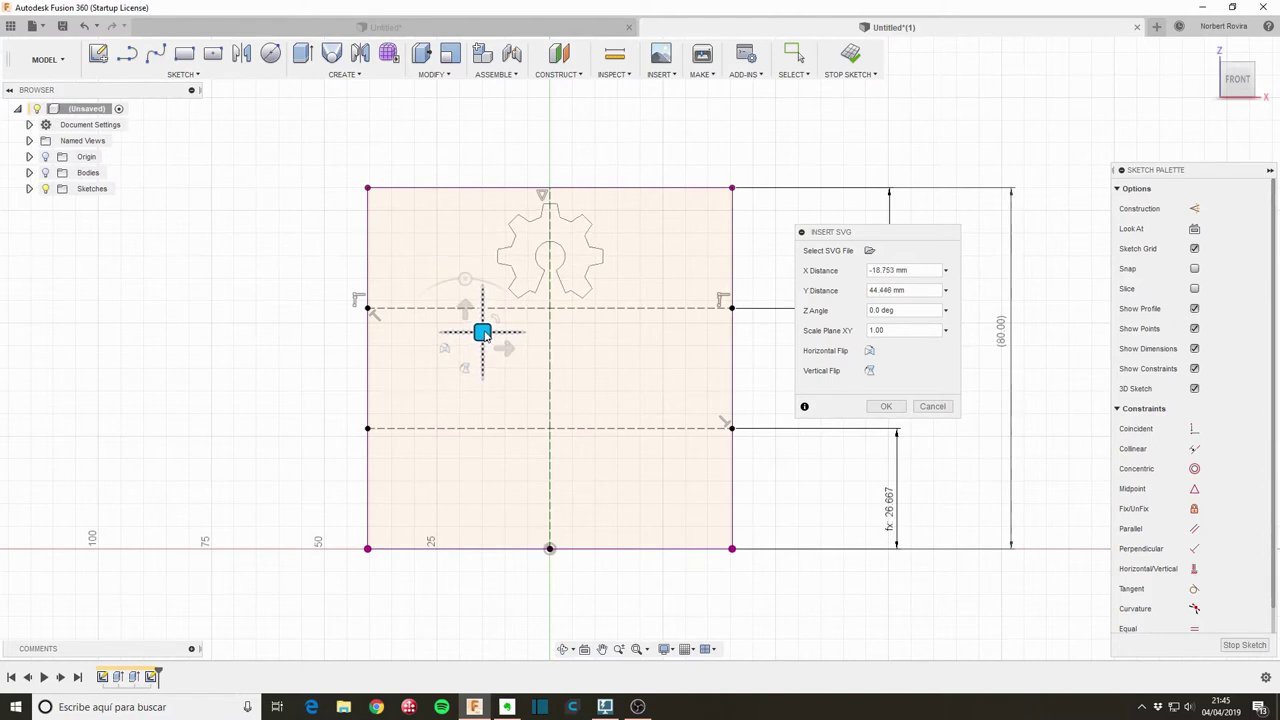
{"action": "left_click", "coordinate": [886, 406]}
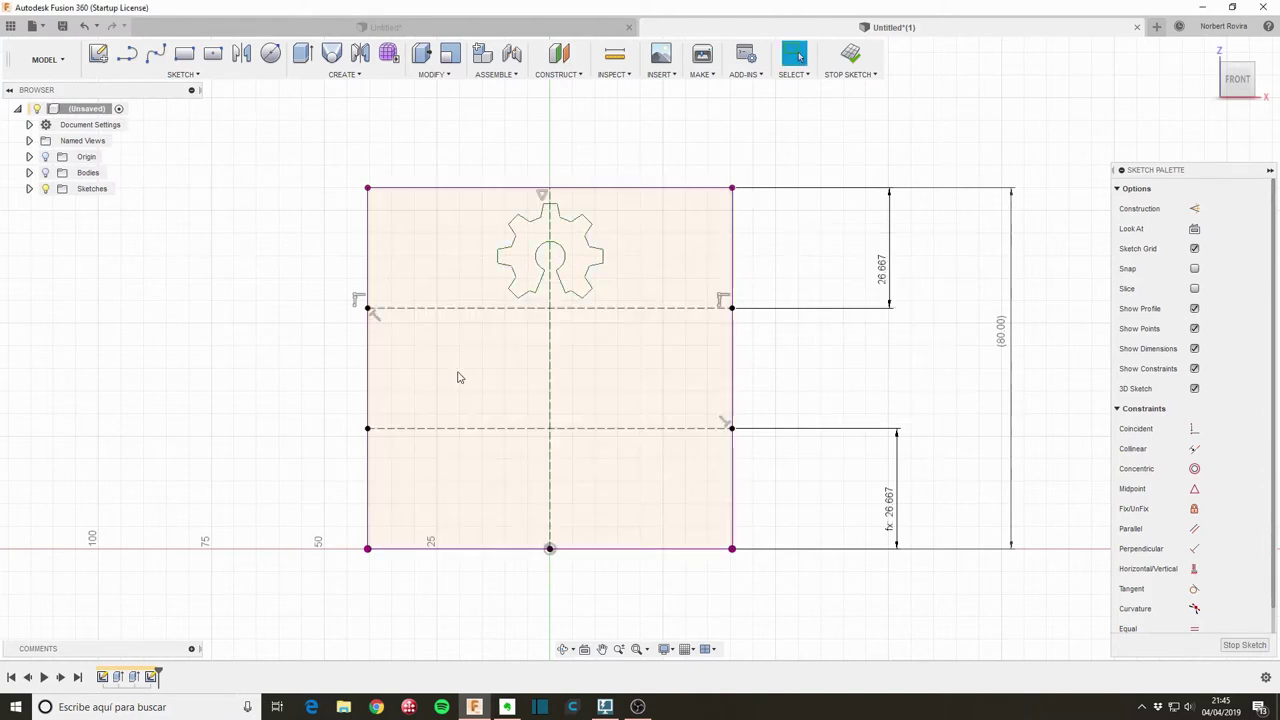
{"action": "left_click", "coordinate": [1242, 645]}
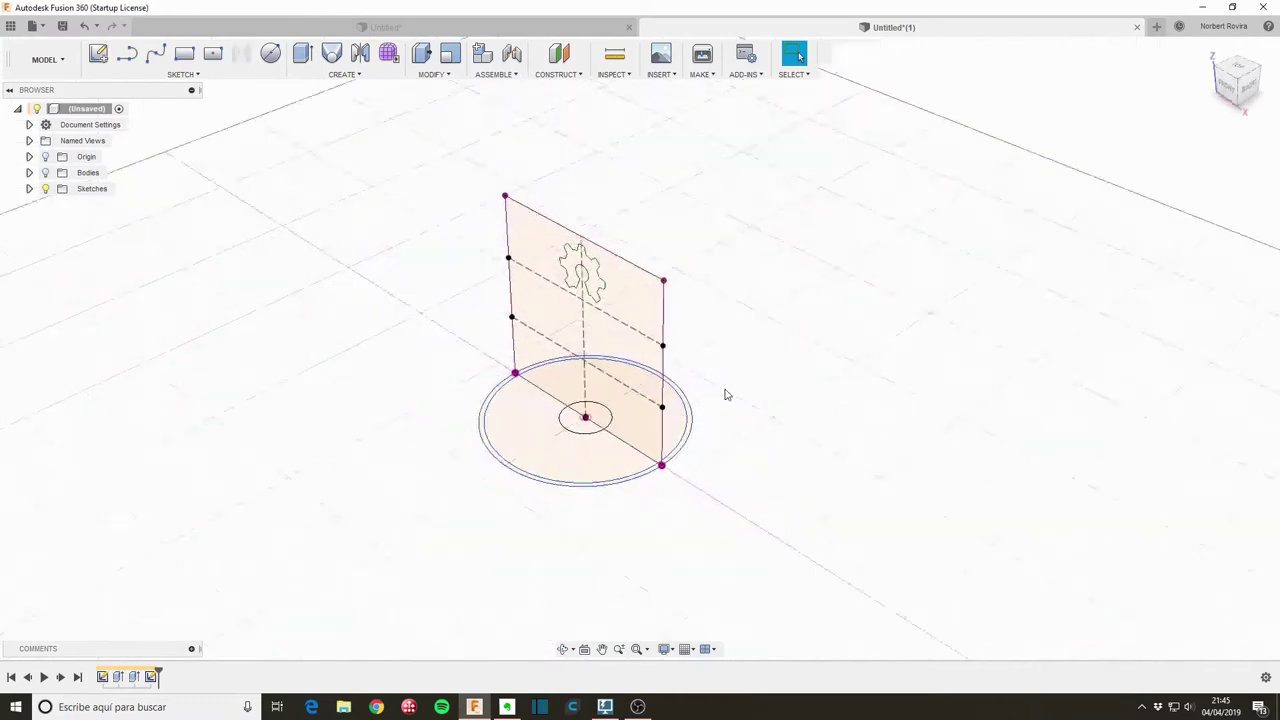
Show the cylinder body and extrude the gear profile as a Cut through All.
{"action": "left_click", "coordinate": [45, 172]}
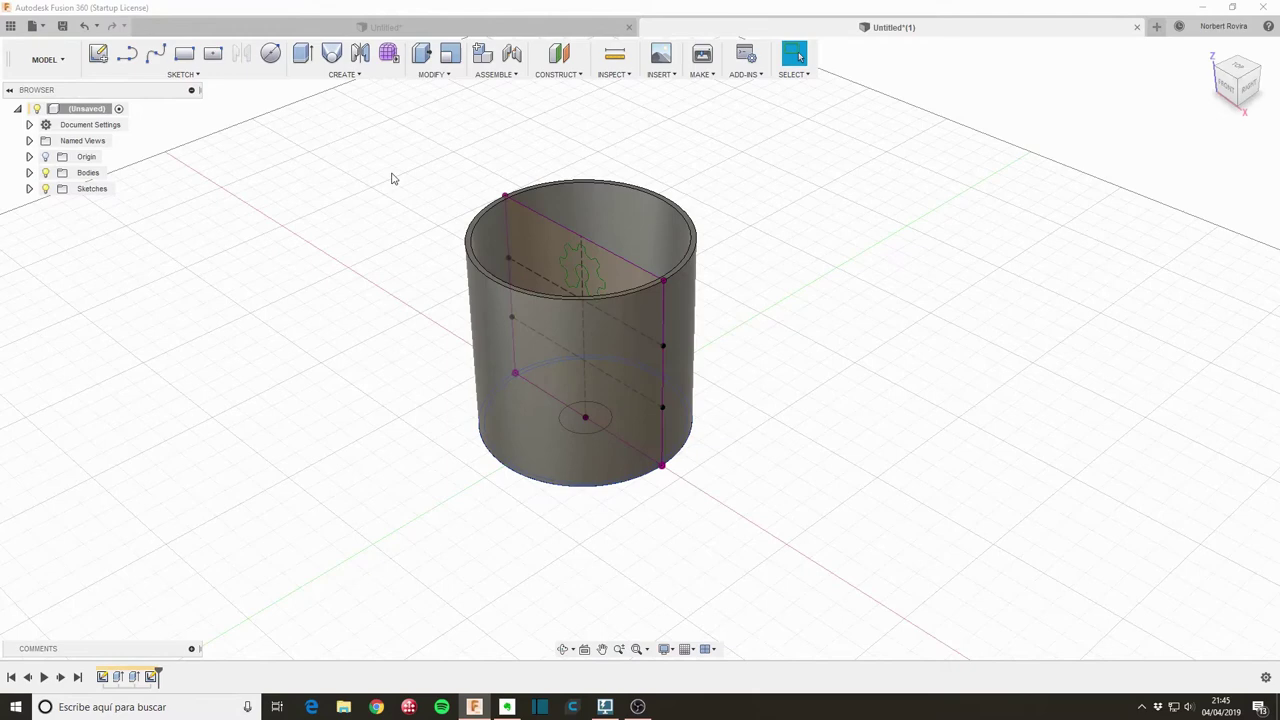
{"action": "key", "text": "e"}
{"action": "left_click", "coordinate": [592, 270]}
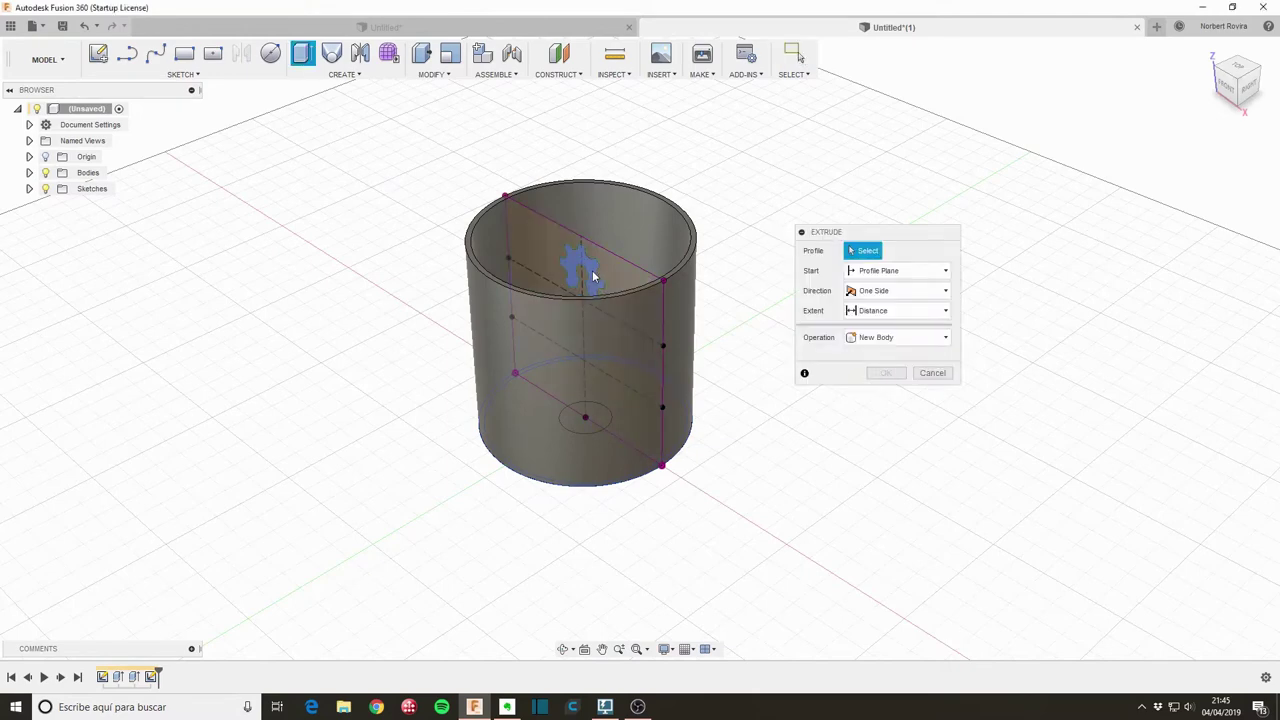
{"action": "left_click_drag", "start_coordinate": [592, 262], "coordinate": [440, 340]}
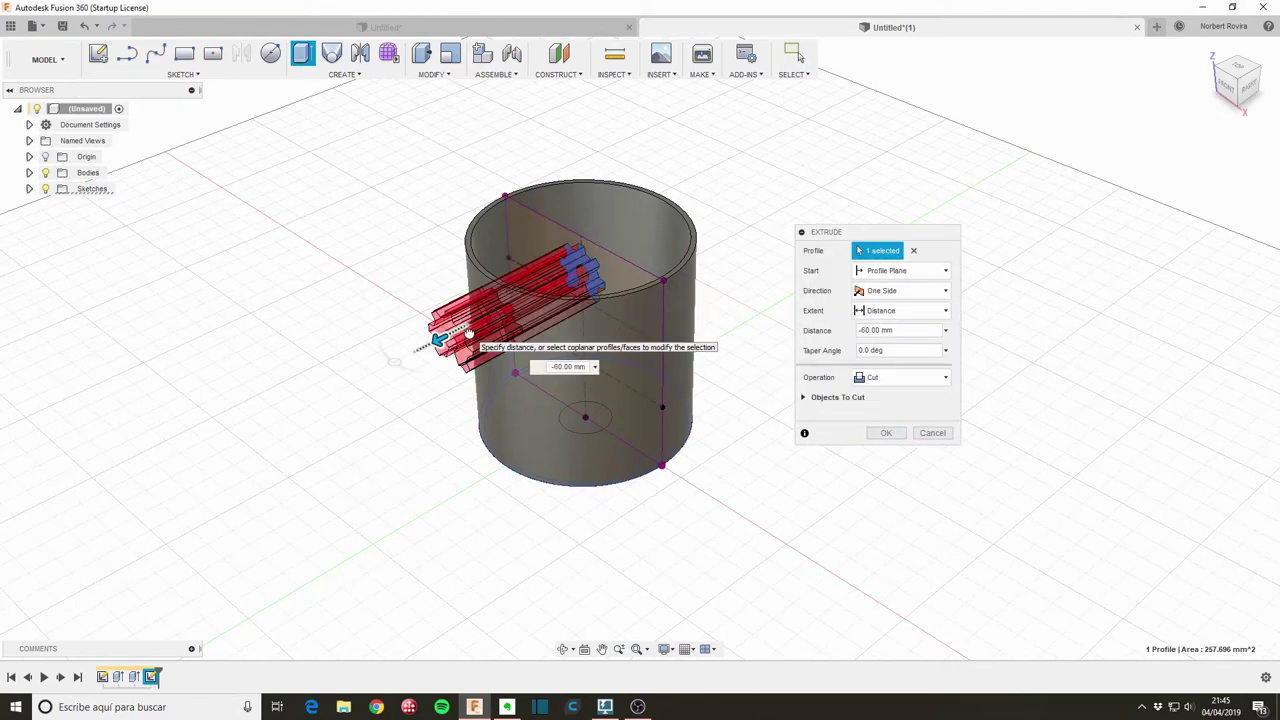
{"action": "left_click", "coordinate": [900, 310]}
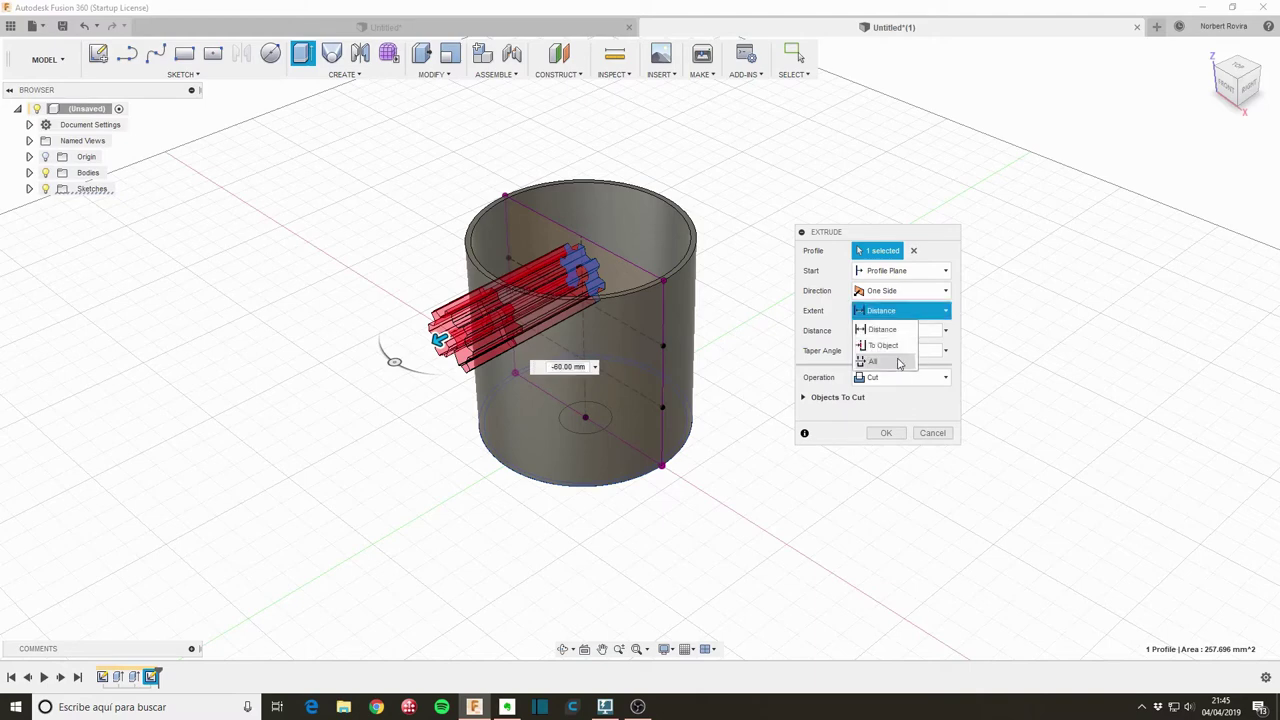
{"action": "left_click", "coordinate": [885, 362]}
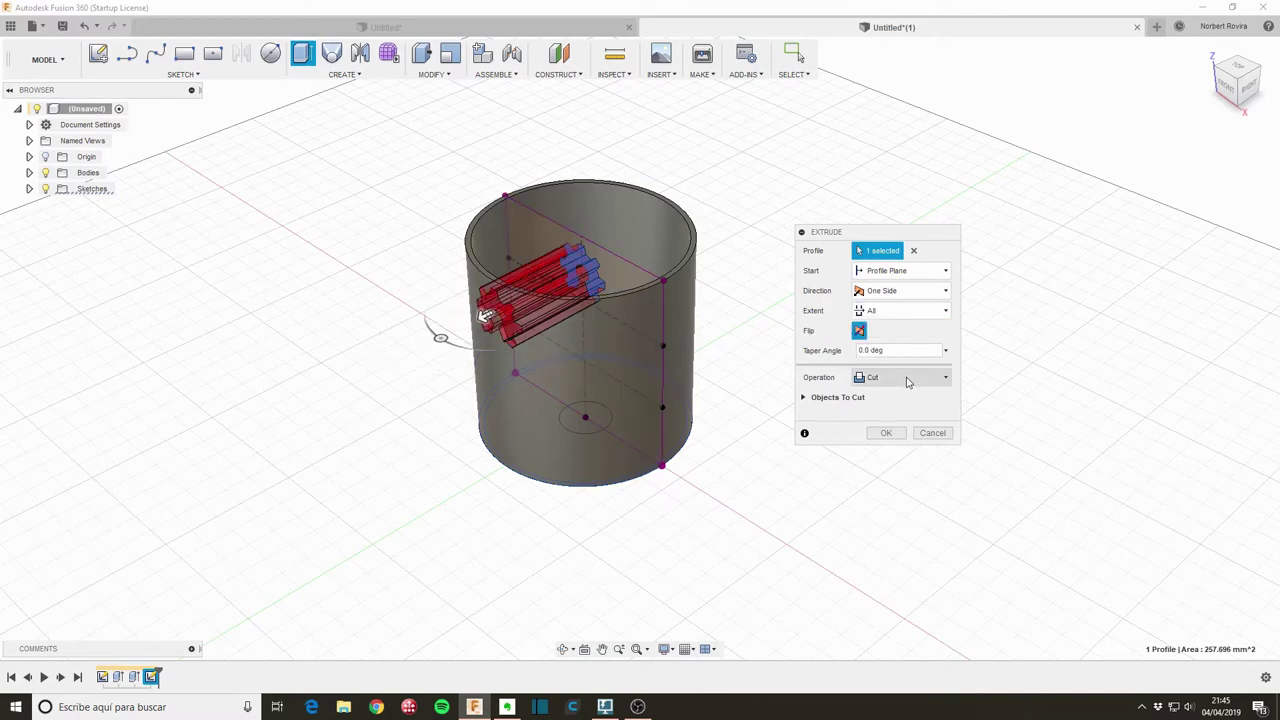
{"action": "left_click", "coordinate": [886, 434]}
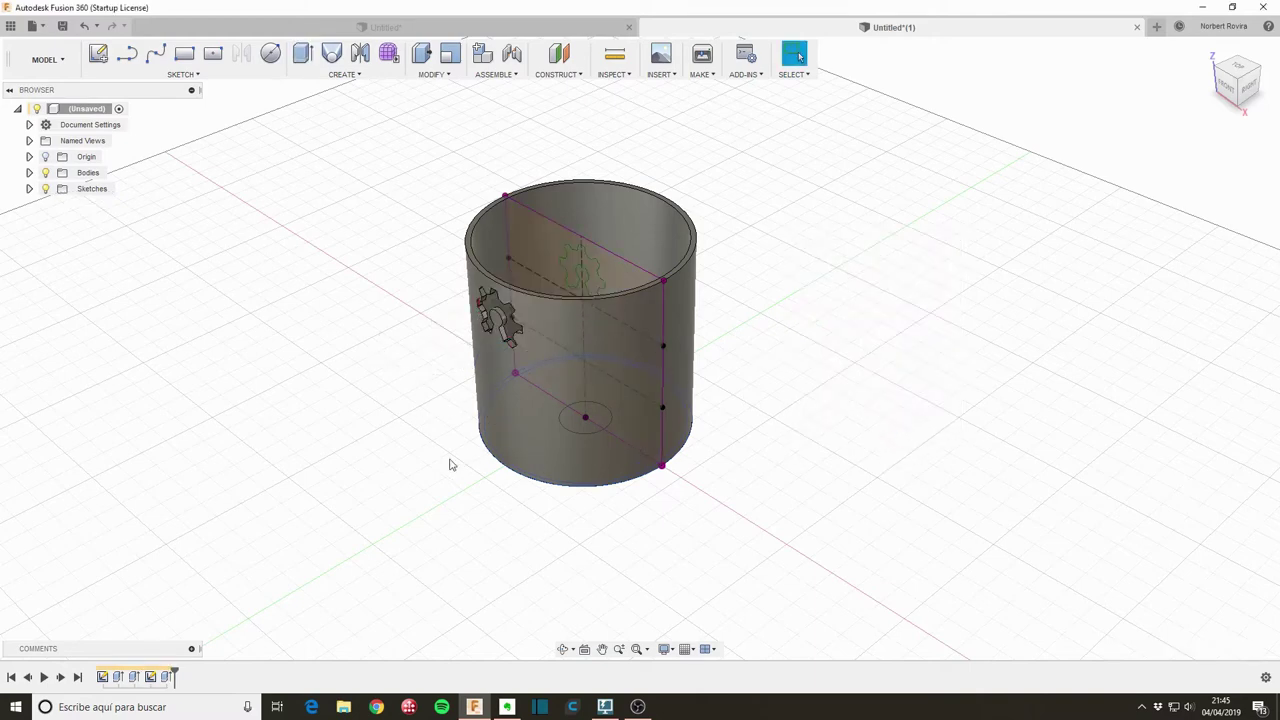
{"action": "middle_click_drag", "start_coordinate": [413, 473], "coordinate": [443, 454], "text": "shift"}
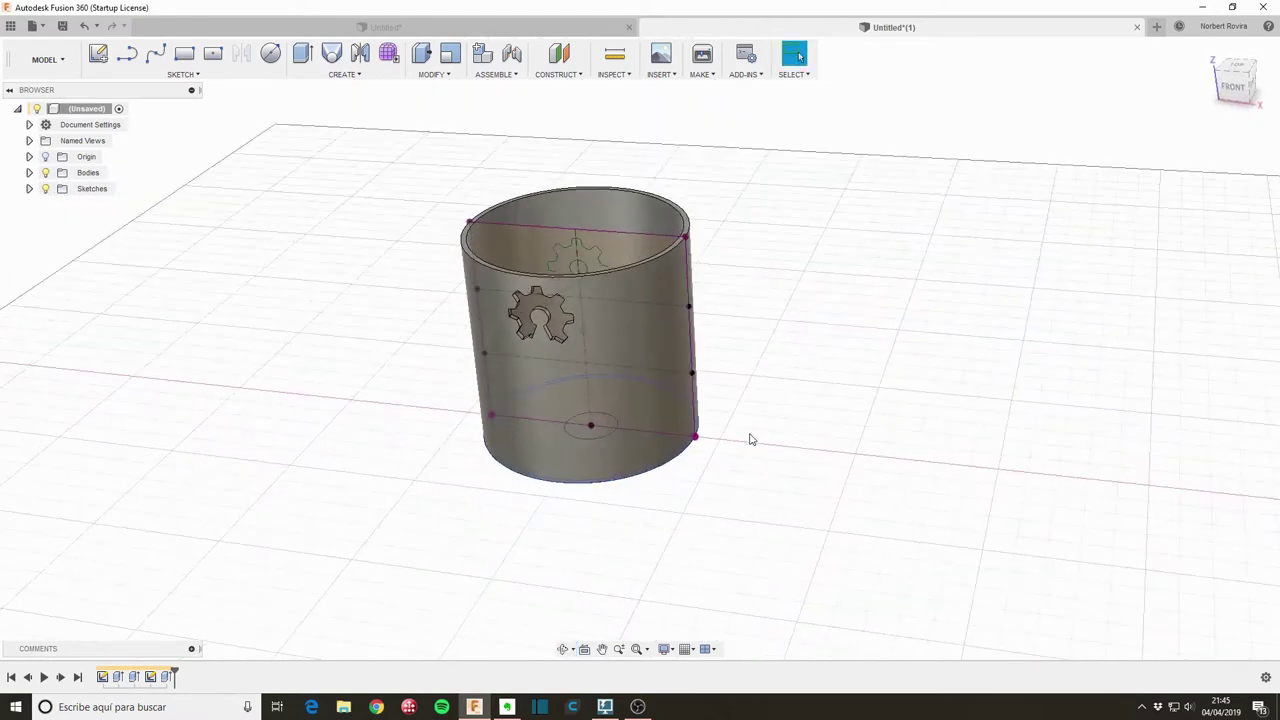
Start a rectangular pattern of the gear cut directed down the vertical sketch line.
{"action": "key", "text": "s"}
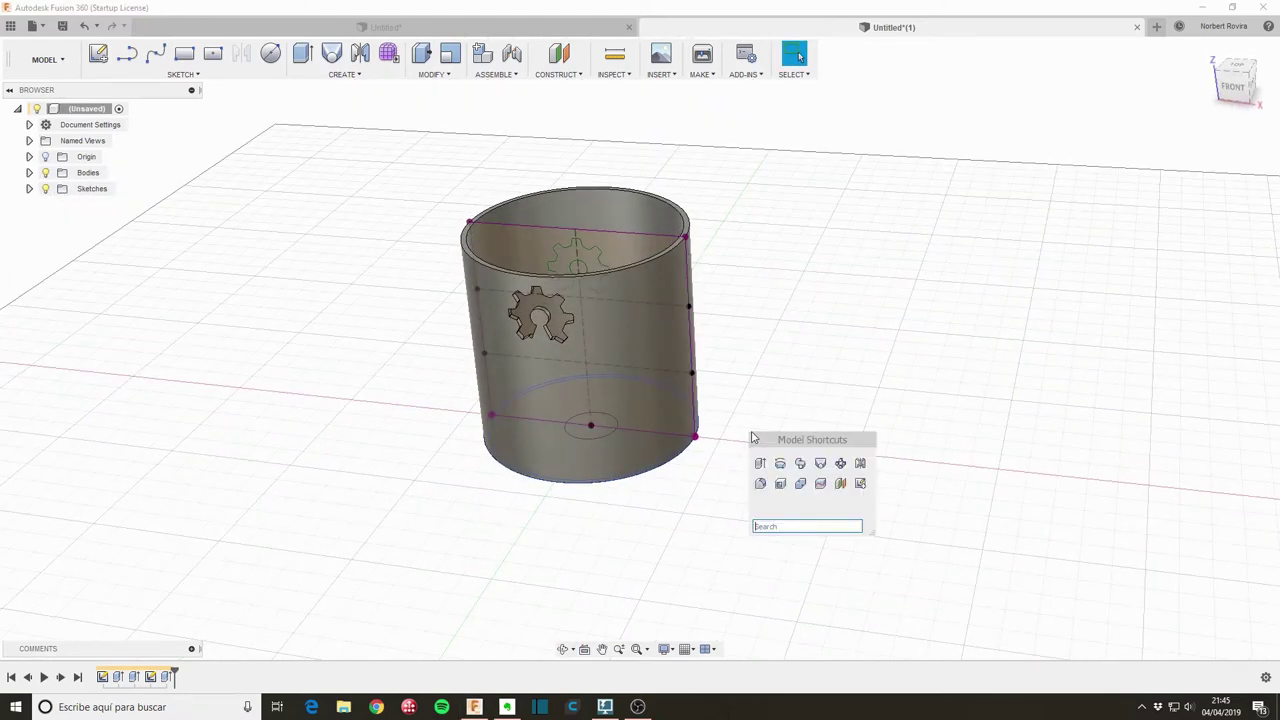
{"action": "type", "text": "rec"}
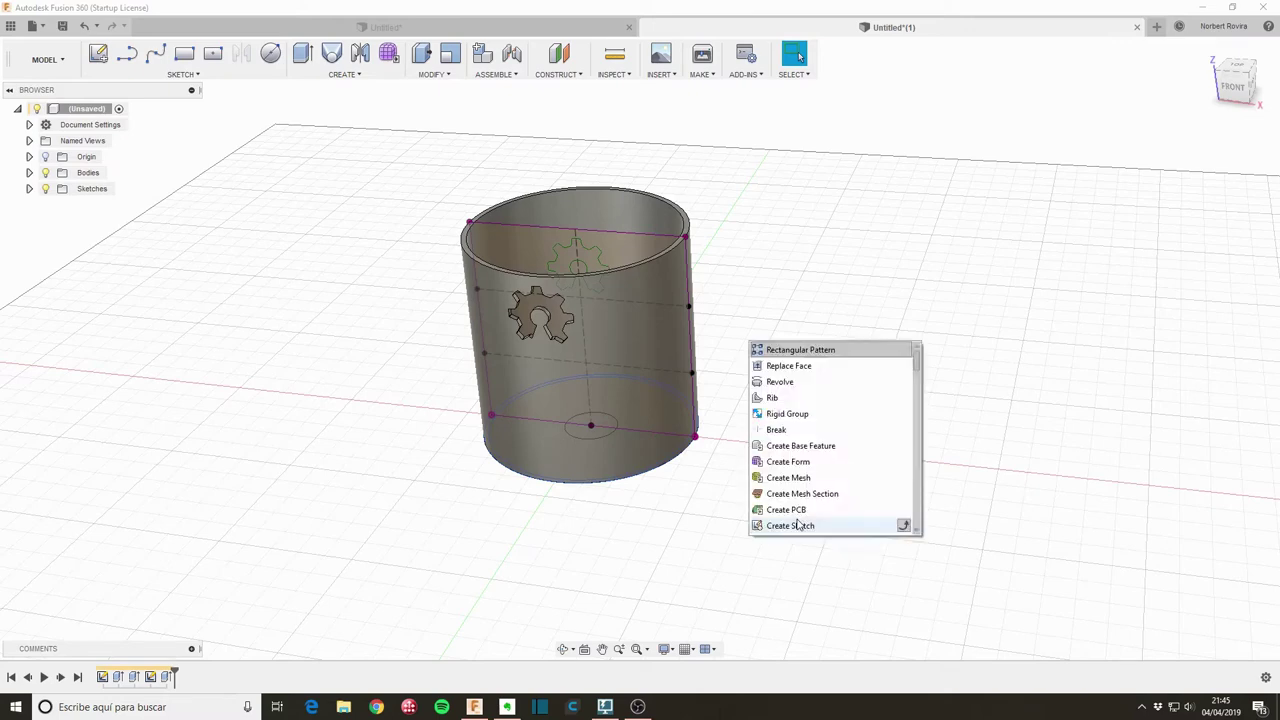
{"action": "left_click", "coordinate": [913, 545]}
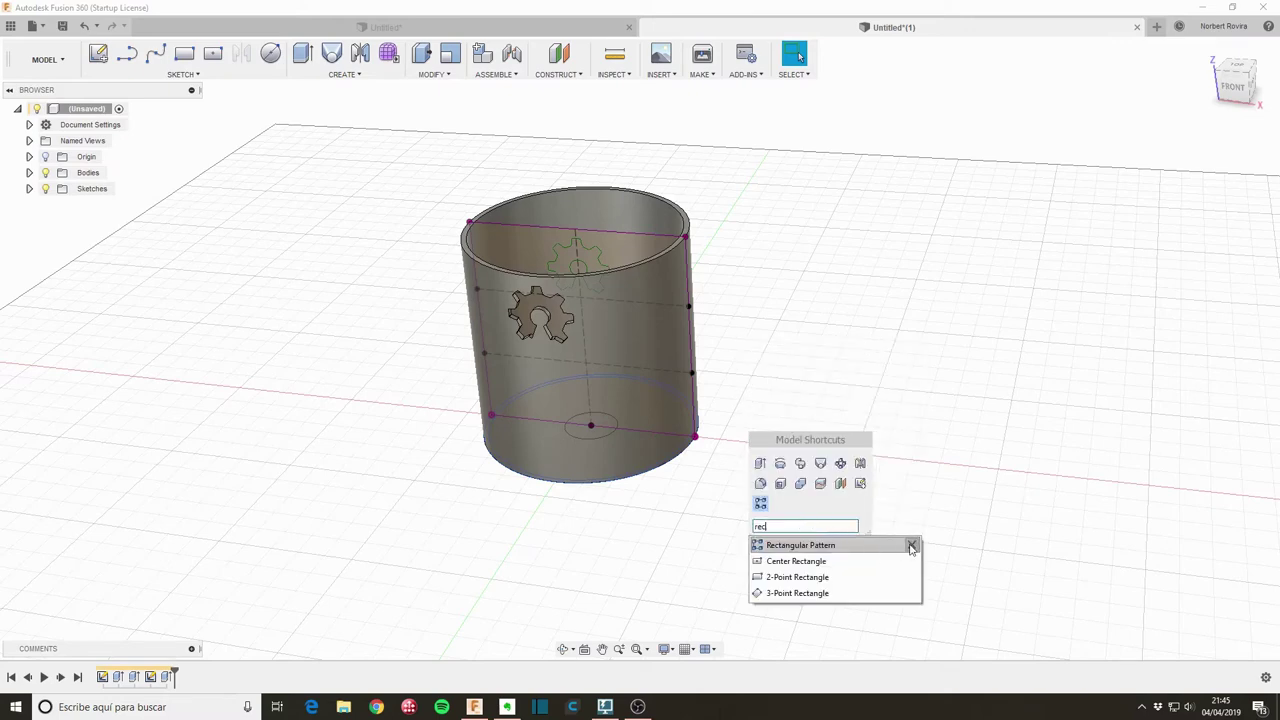
{"action": "left_click", "coordinate": [760, 505]}
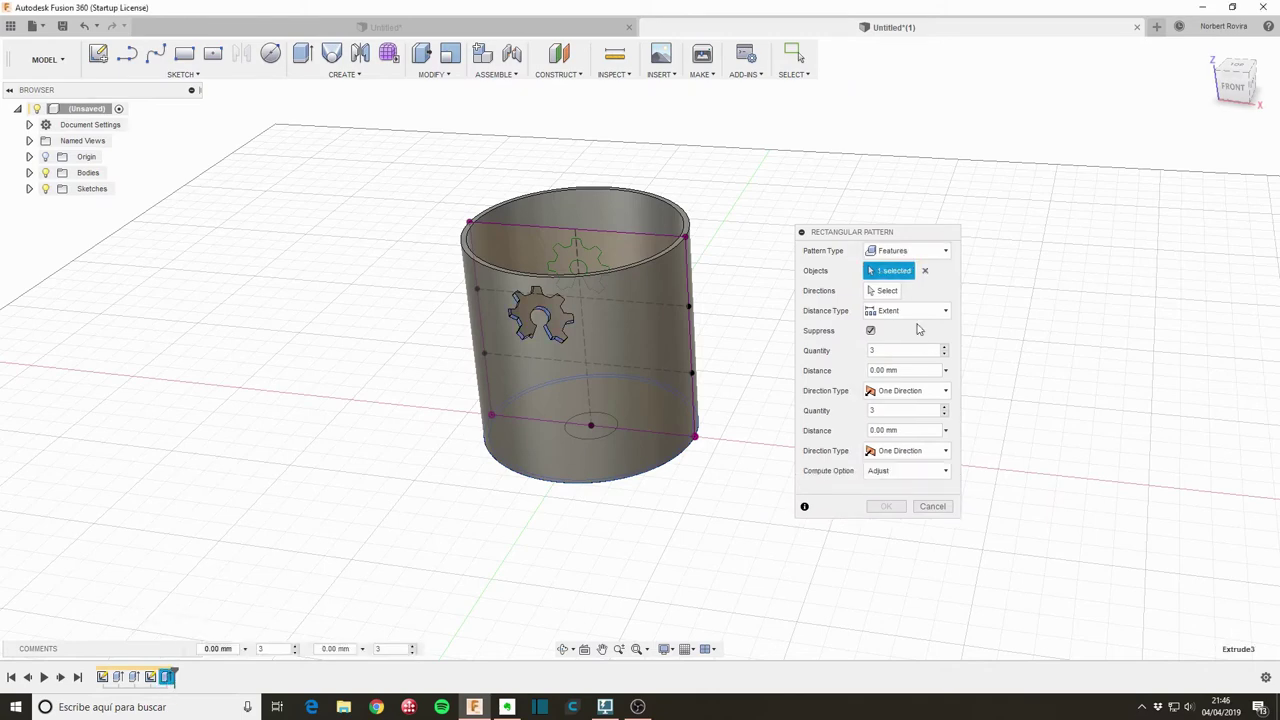
{"action": "left_click", "coordinate": [886, 290]}
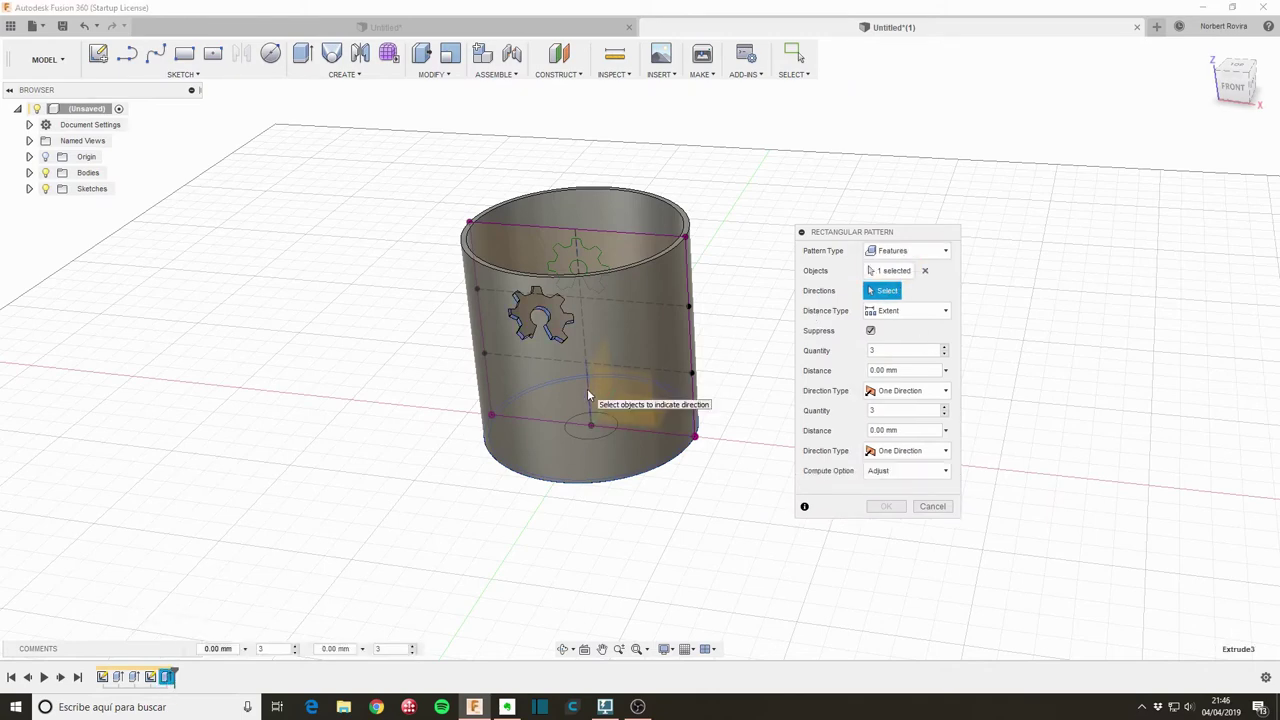
{"action": "left_click_drag", "start_coordinate": [587, 388], "coordinate": [619, 441]}
{"action": "left_click", "coordinate": [619, 436]}
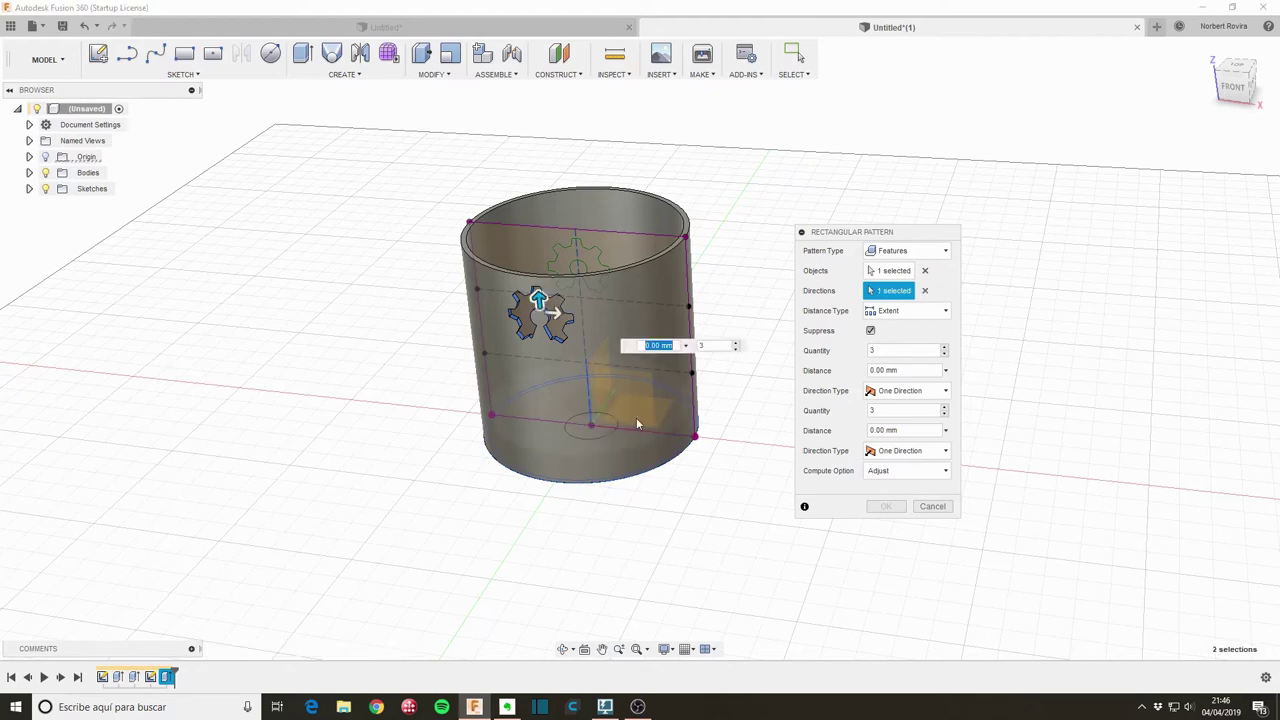
{"action": "left_click_drag", "start_coordinate": [538, 296], "coordinate": [552, 427]}
{"action": "left_click", "coordinate": [1236, 88]}
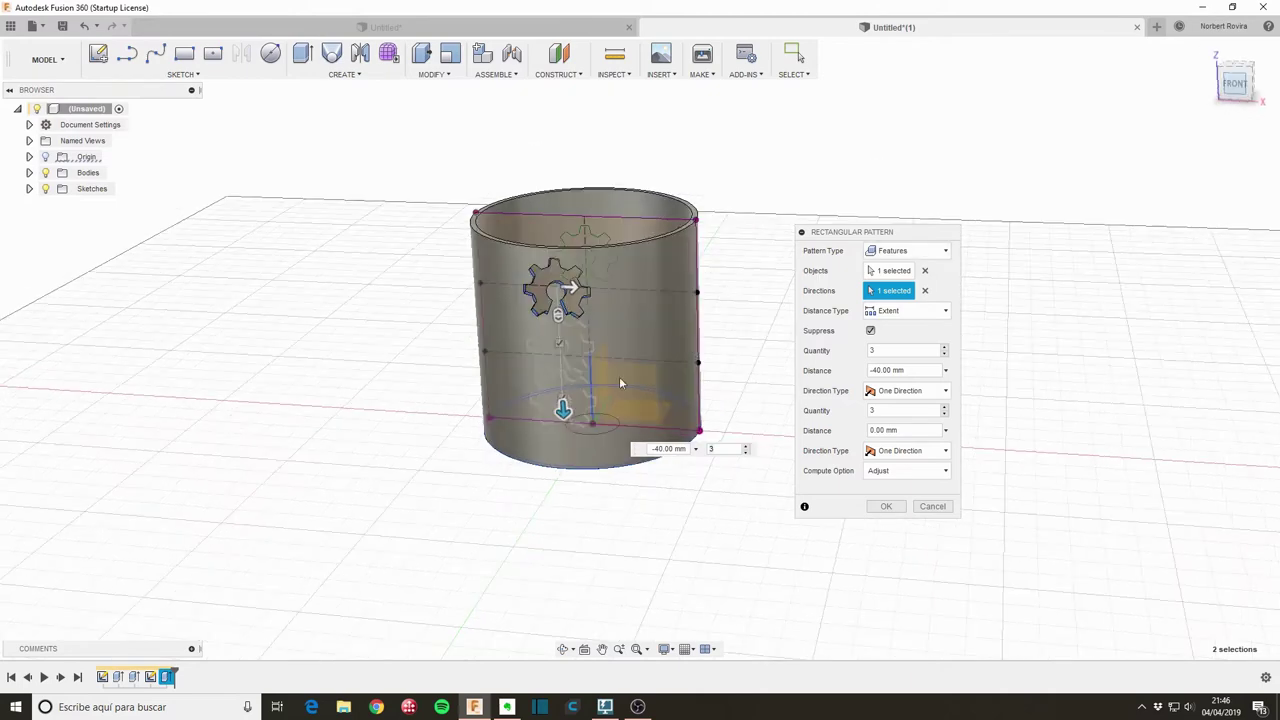
{"action": "left_click_drag", "start_coordinate": [604, 358], "coordinate": [603, 378]}
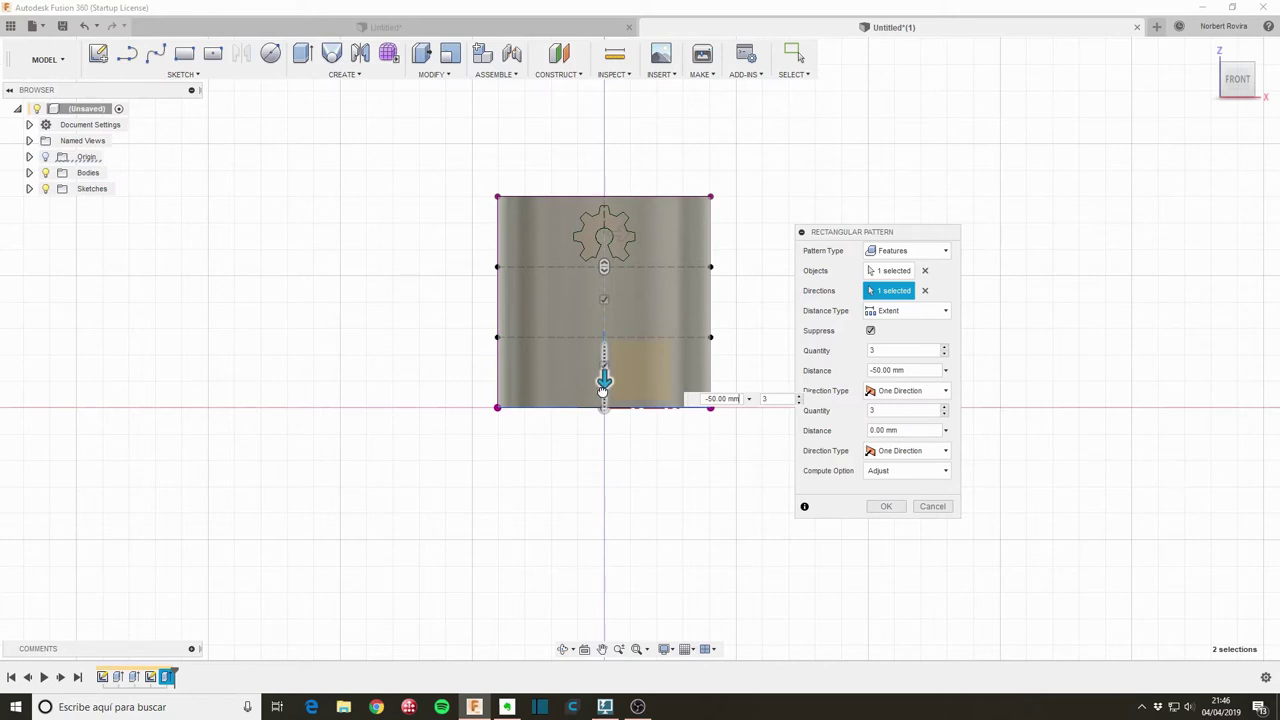
Set the pattern to quantity 3 with -54 mm distance and confirm.
{"action": "scroll", "coordinate": [604, 395], "scroll_direction": "up", "scroll_amount": 2}
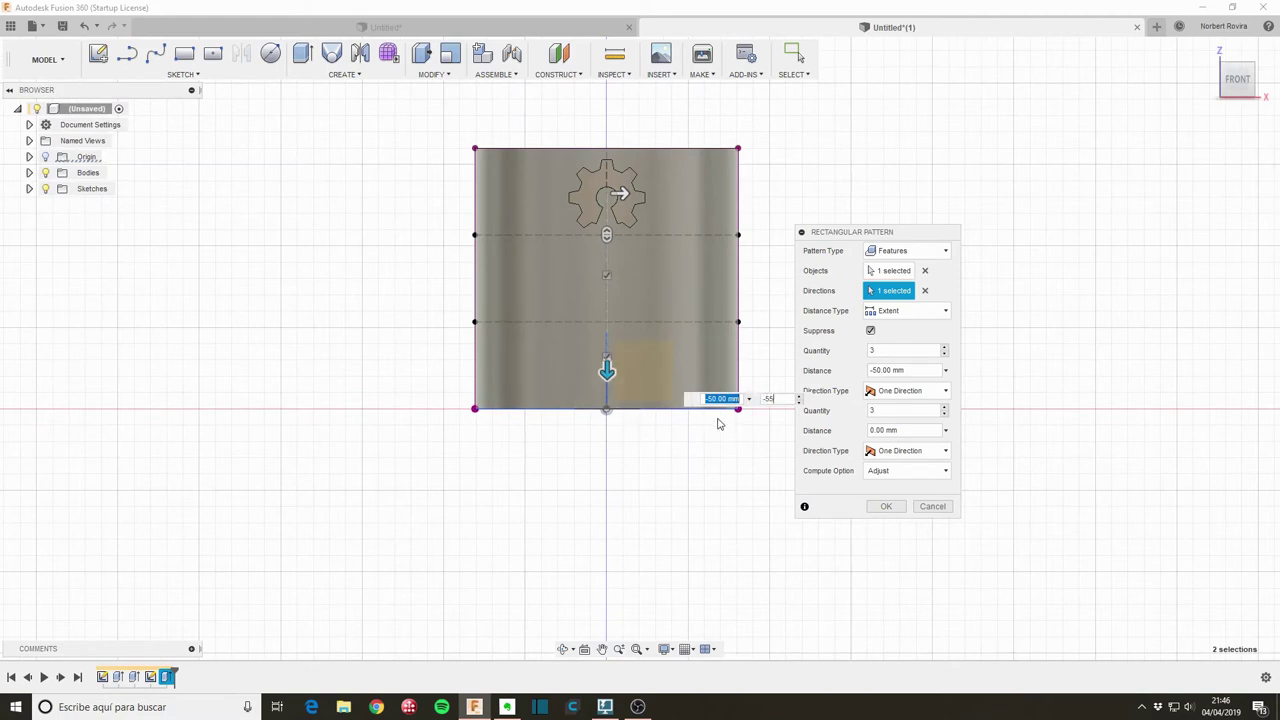
{"action": "key", "text": "Tab"}
{"action": "type", "text": "0"}
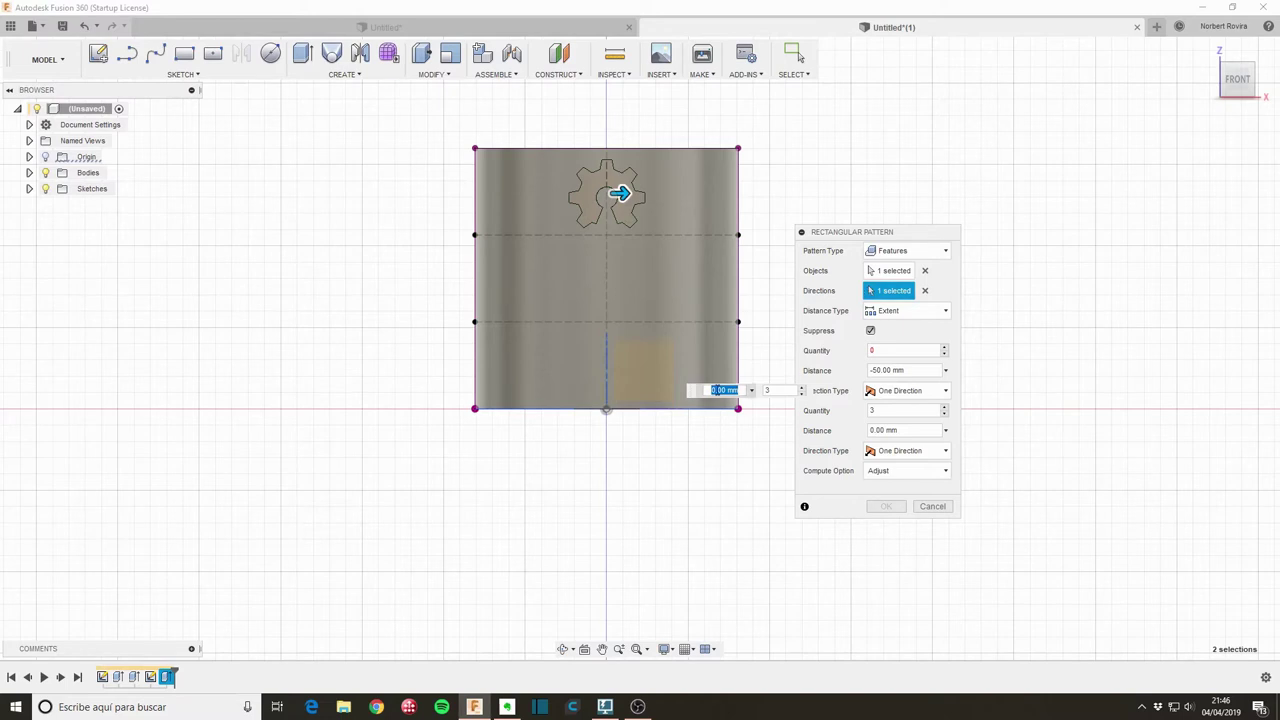
{"action": "left_click", "coordinate": [945, 349]}
{"action": "left_click", "coordinate": [945, 349]}
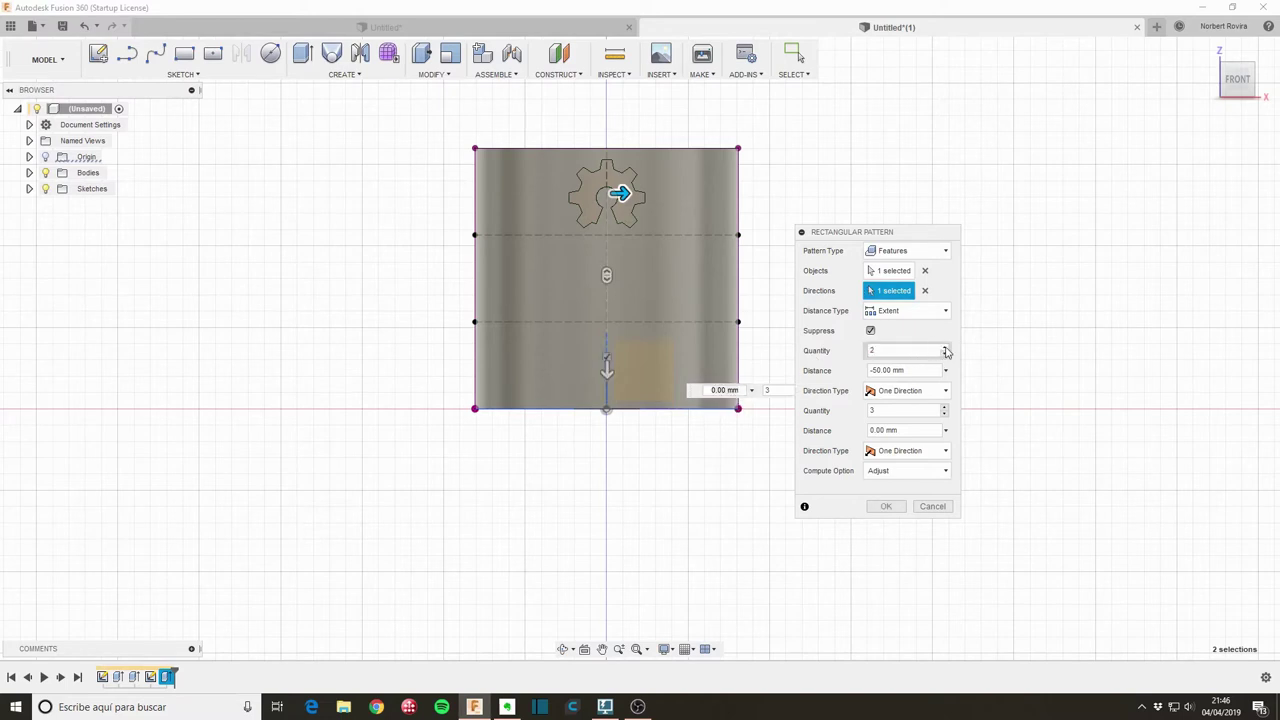
{"action": "left_click", "coordinate": [945, 348]}
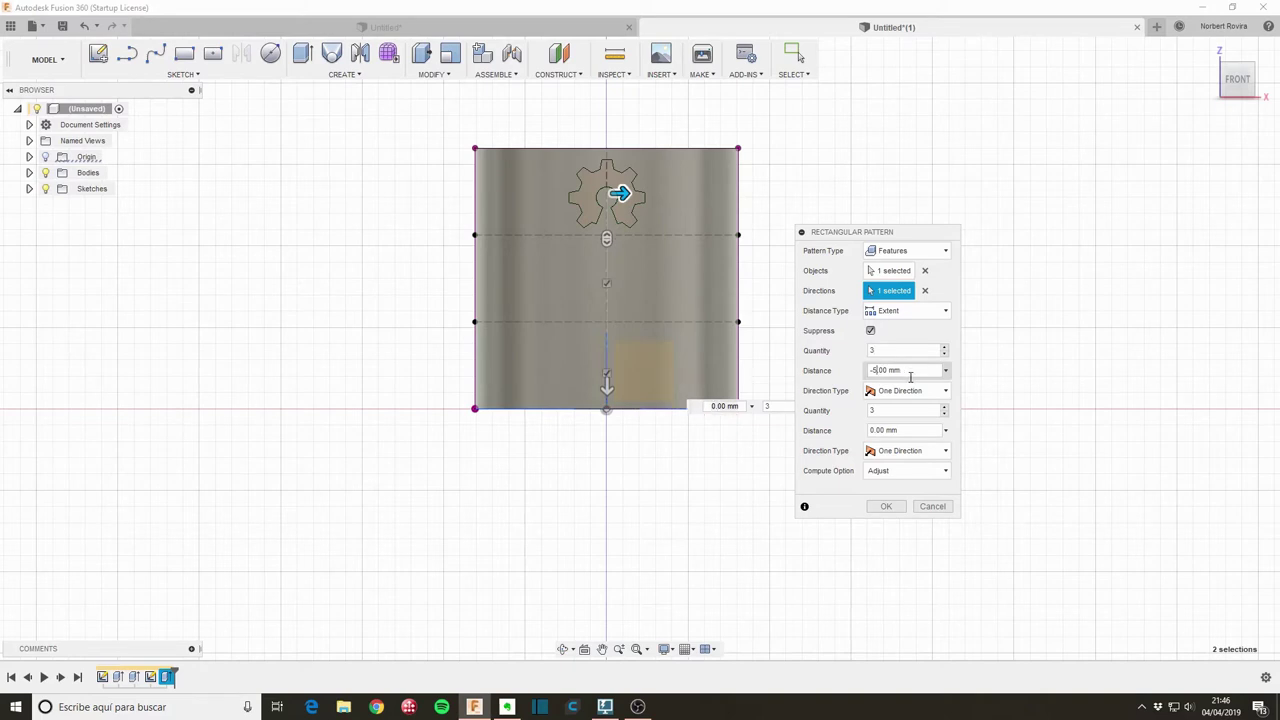
{"action": "key", "text": "Return"}
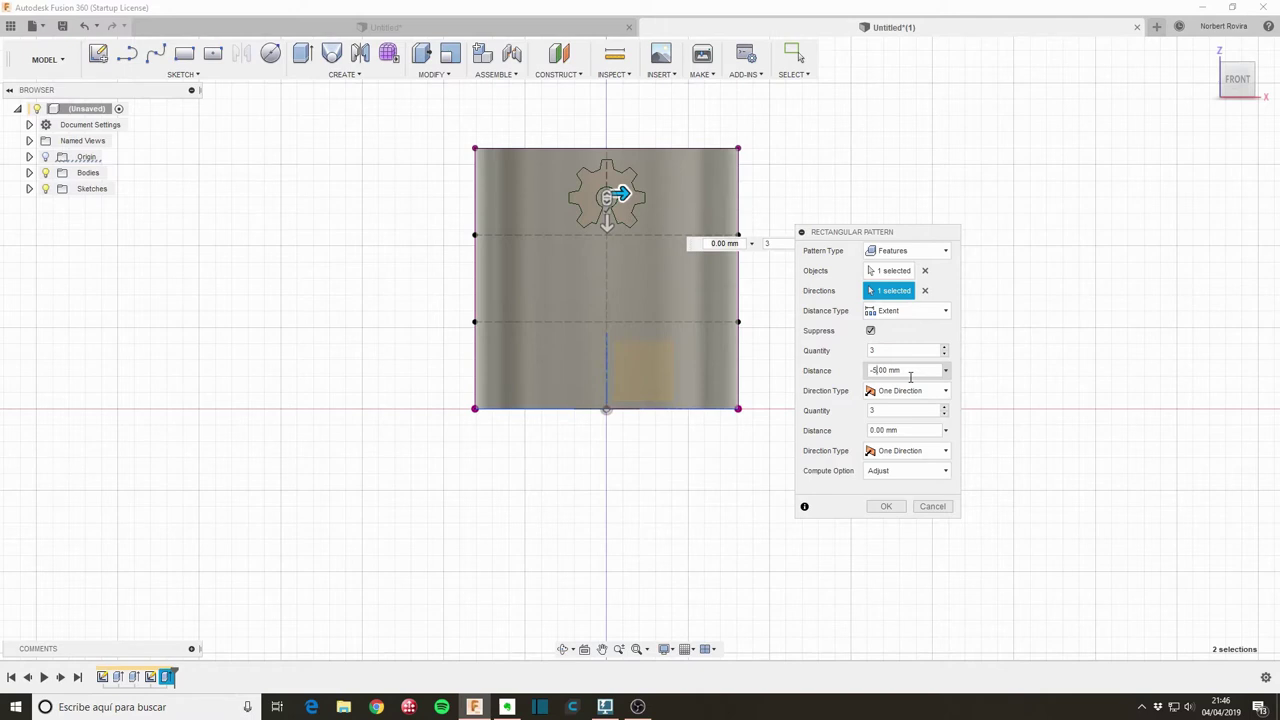
{"action": "left_click", "coordinate": [886, 368]}
{"action": "type", "text": "4"}
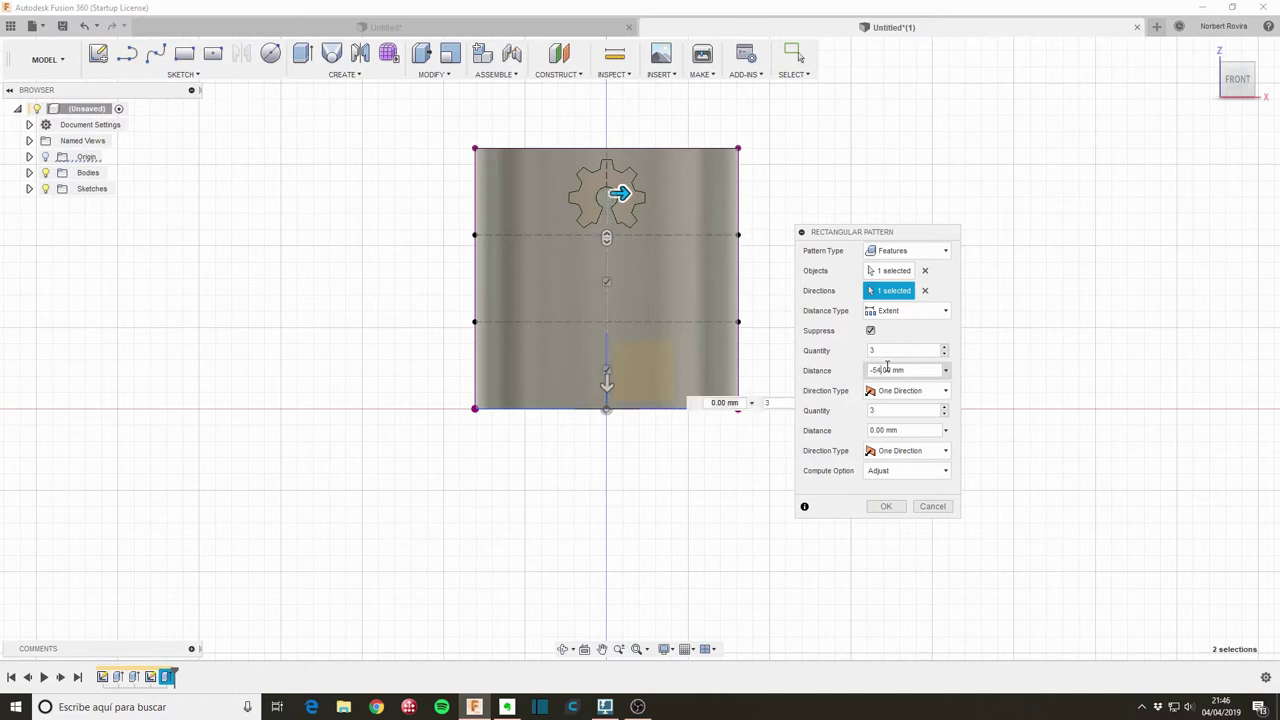
{"action": "left_click", "coordinate": [886, 506]}
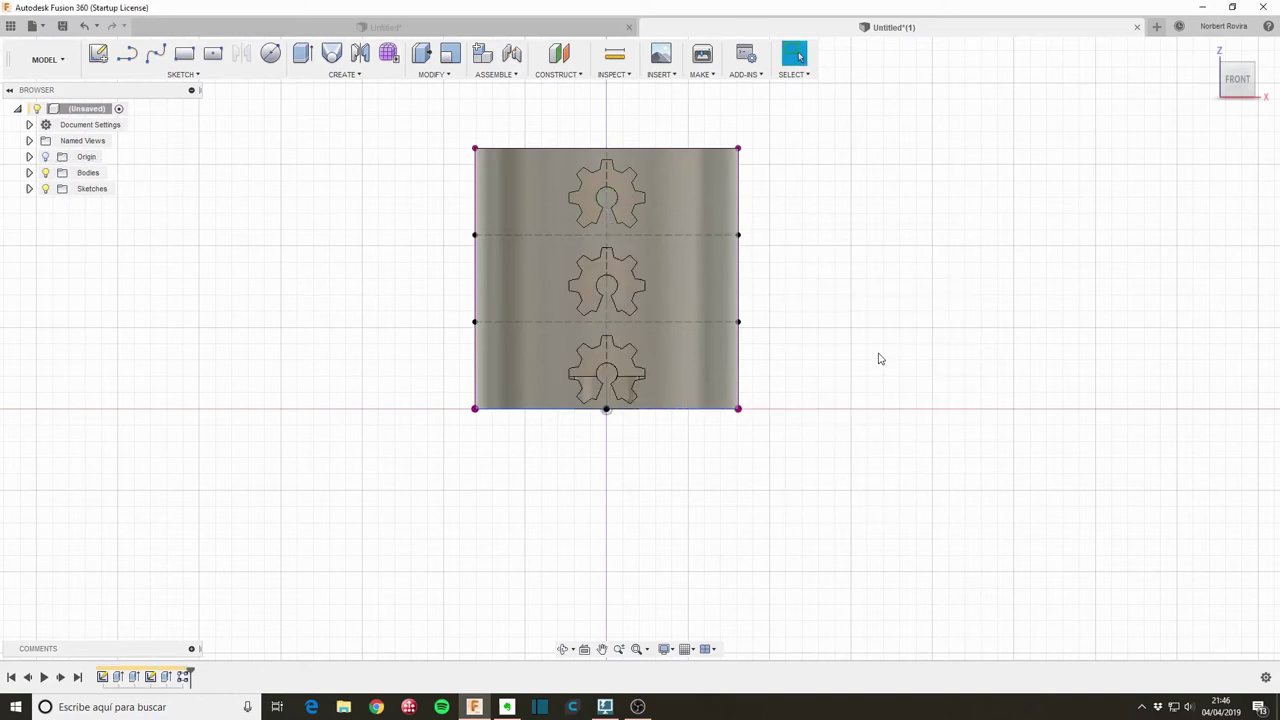
Reopen the earlier extrude feature, adjust its distance value, and confirm.
{"action": "mouse_move", "coordinate": [847, 347]}
{"action": "middle_mouse_down", "text": "shift"}
{"action": "mouse_move", "coordinate": [860, 340]}
{"action": "mouse_move", "coordinate": [869, 369]}
{"action": "mouse_move", "coordinate": [860, 443]}
{"action": "mouse_move", "coordinate": [843, 337]}
{"action": "mouse_move", "coordinate": [873, 440]}
{"action": "mouse_move", "coordinate": [854, 406]}
{"action": "mouse_move", "coordinate": [863, 414]}
{"action": "middle_mouse_up", "text": "shift"}
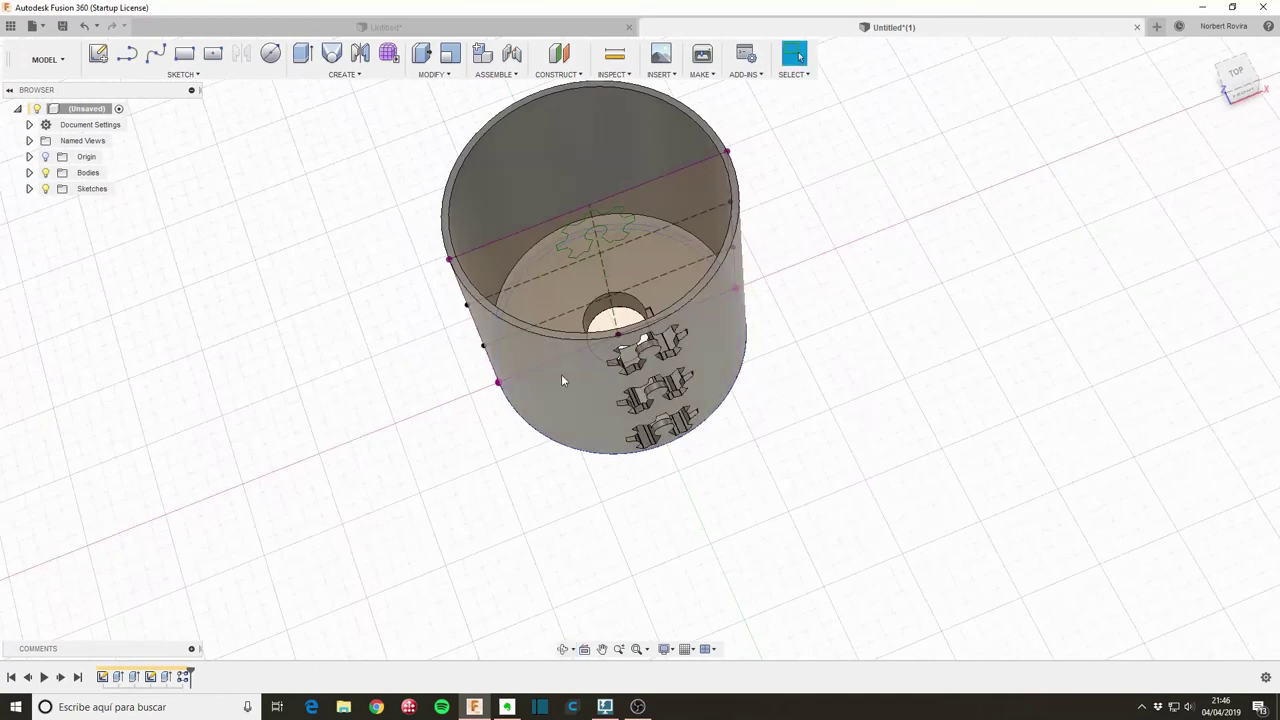
{"action": "double_click", "coordinate": [133, 678]}
{"action": "left_click", "coordinate": [858, 331]}
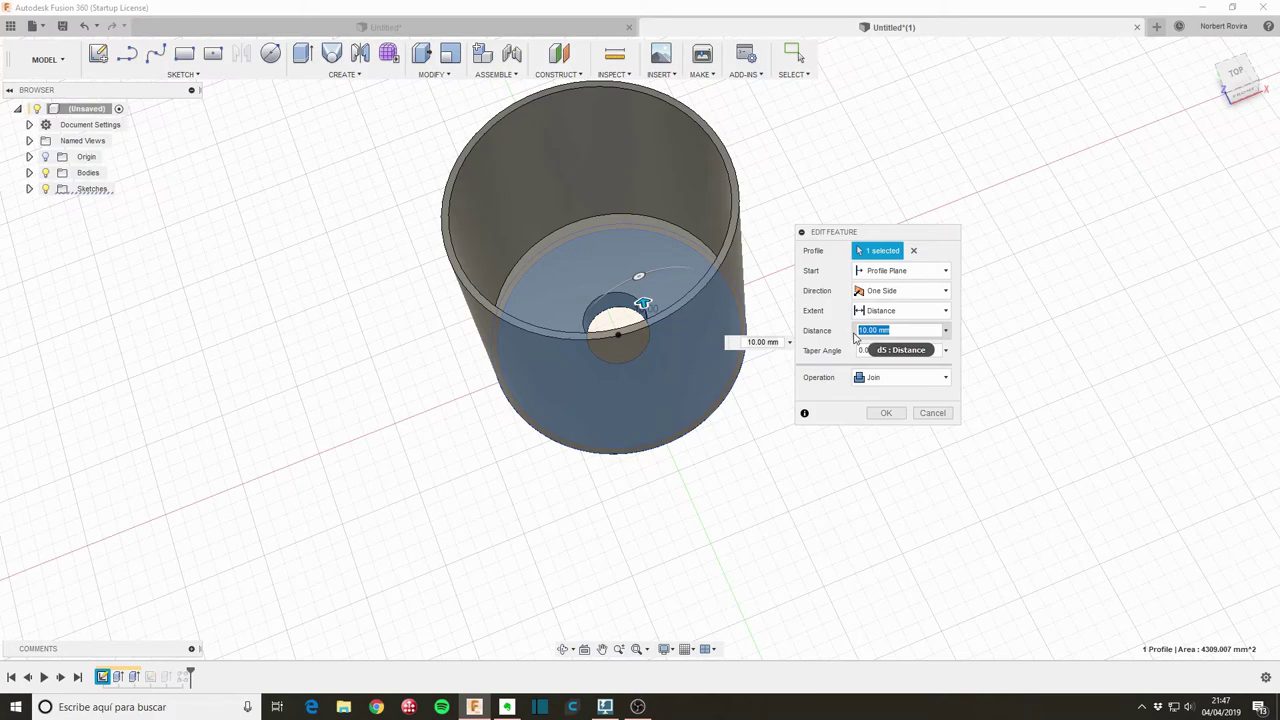
{"action": "left_click", "coordinate": [887, 413]}
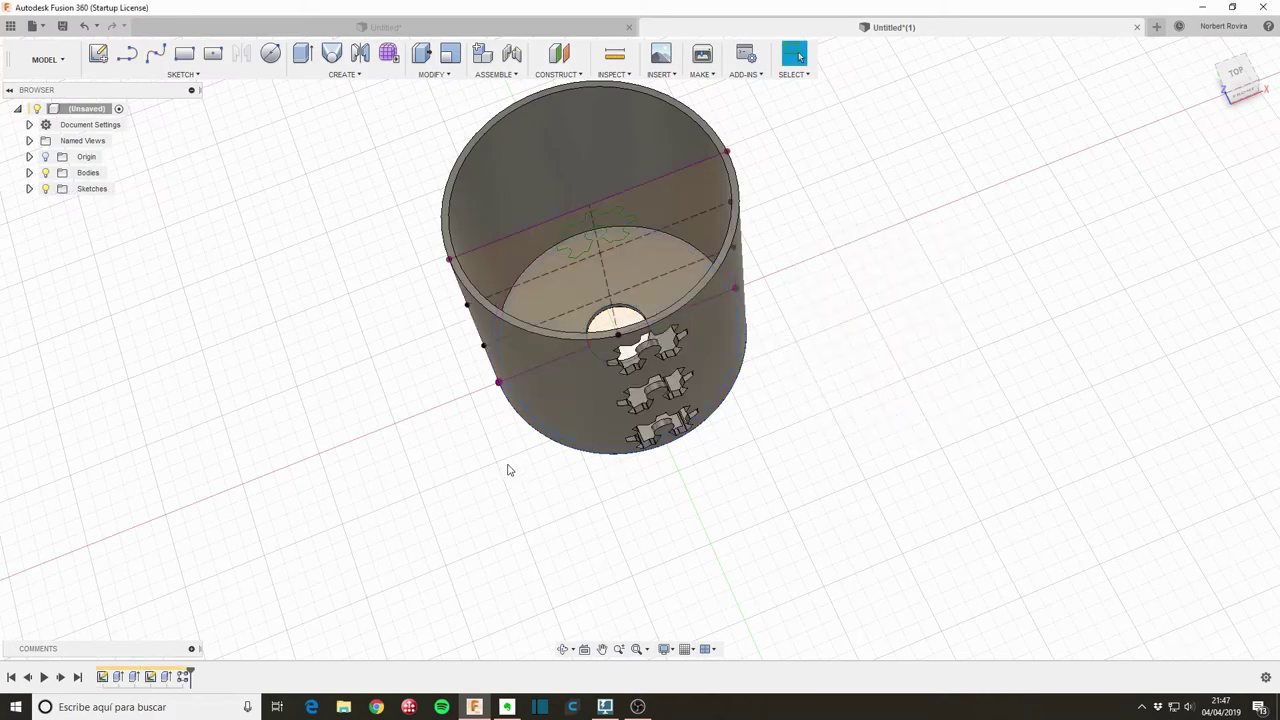
{"action": "mouse_move", "coordinate": [694, 449]}
{"action": "middle_mouse_down", "text": "shift"}
{"action": "mouse_move", "coordinate": [703, 480]}
{"action": "mouse_move", "coordinate": [683, 443]}
{"action": "mouse_move", "coordinate": [150, 590]}
{"action": "middle_mouse_up", "text": "shift"}
Change the gear pattern spacing to -52 mm, then orbit and return to Home view.
{"action": "double_click", "coordinate": [183, 677]}
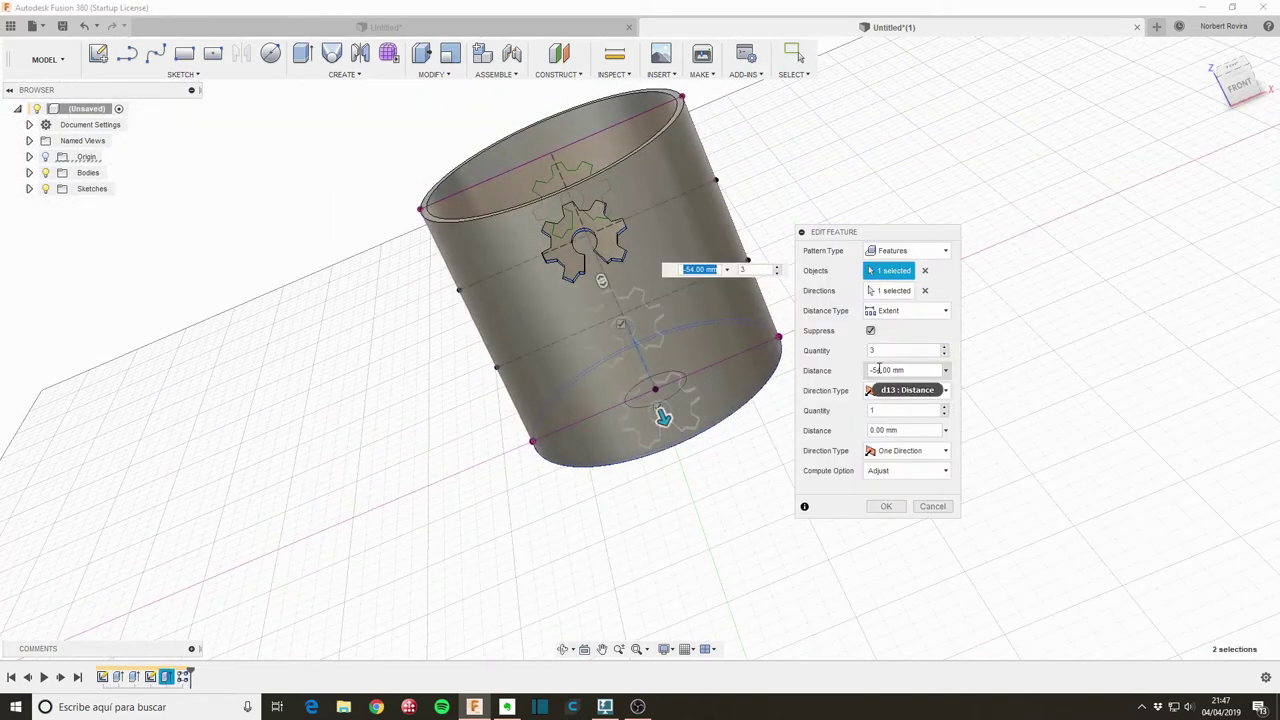
{"action": "left_click", "coordinate": [898, 370]}
{"action": "type", "text": "-52"}
{"action": "key", "text": "Return"}
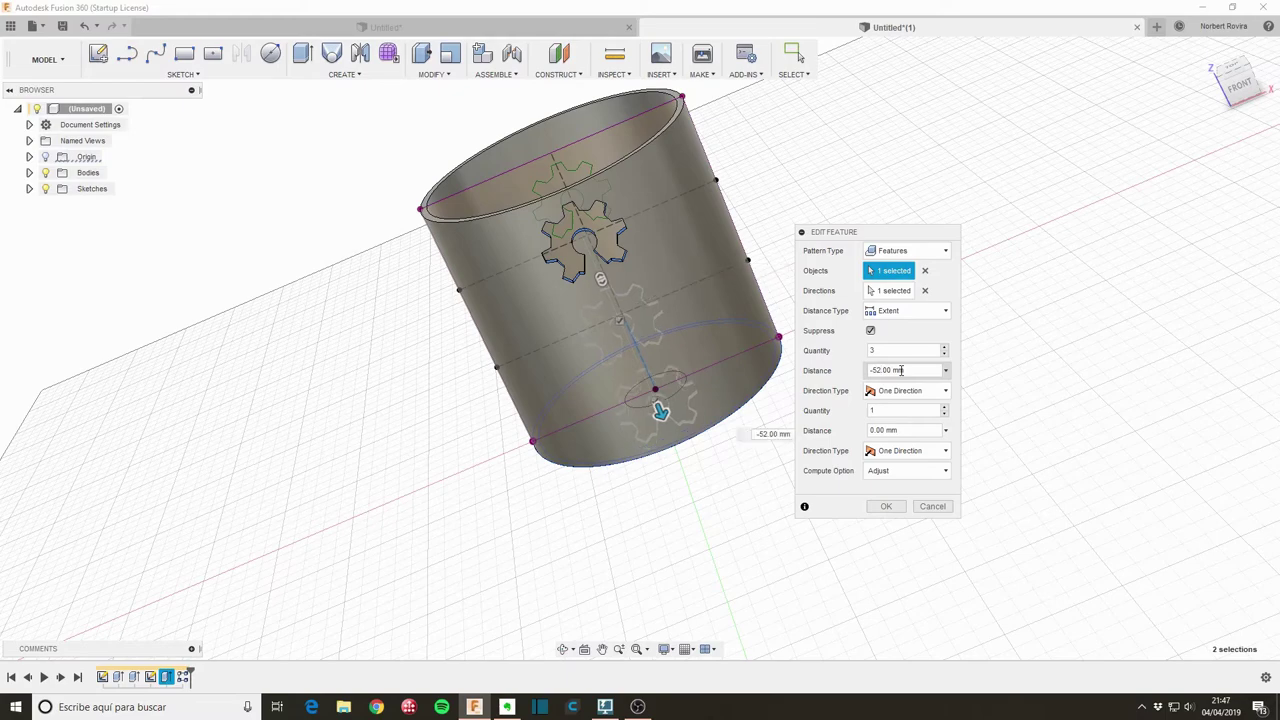
{"action": "left_click", "coordinate": [886, 506]}
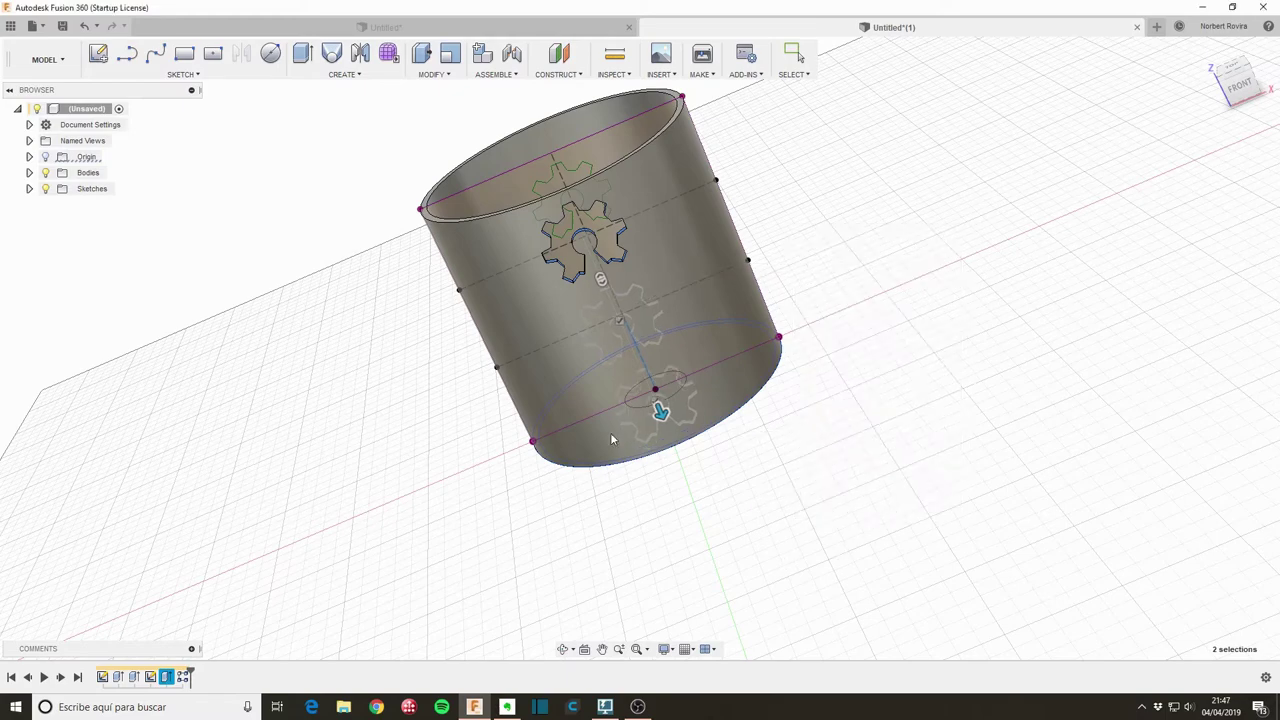
{"action": "mouse_move", "coordinate": [505, 430]}
{"action": "middle_mouse_down", "text": "shift"}
{"action": "mouse_move", "coordinate": [537, 491]}
{"action": "mouse_move", "coordinate": [476, 408]}
{"action": "mouse_move", "coordinate": [652, 230]}
{"action": "middle_mouse_up", "text": "shift"}
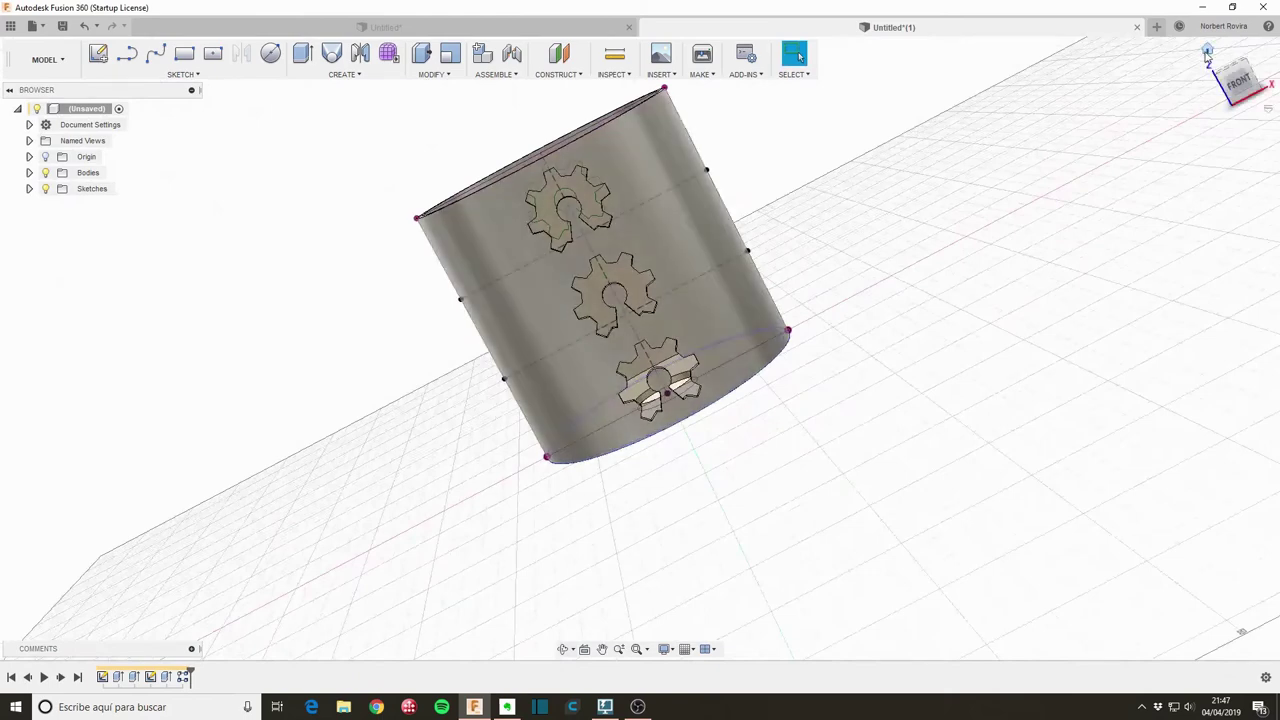
{"action": "left_click", "coordinate": [1207, 49]}
Circular-pattern both gear cutout features 8 times around the central Z axis.
{"action": "mouse_move", "coordinate": [391, 454]}
{"action": "middle_mouse_down", "text": "shift"}
{"action": "mouse_move", "coordinate": [414, 457]}
{"action": "mouse_move", "coordinate": [286, 423]}
{"action": "middle_mouse_up", "text": "shift"}
{"action": "key", "text": "s"}
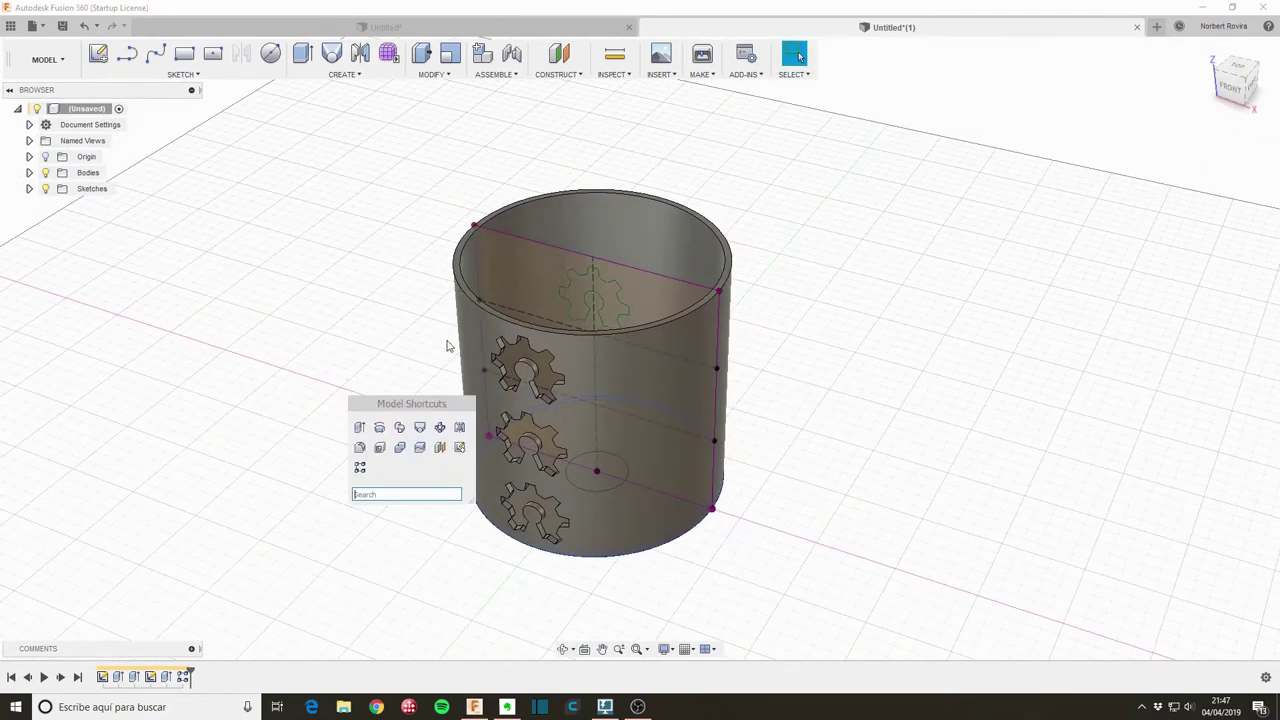
{"action": "left_click", "coordinate": [445, 422]}
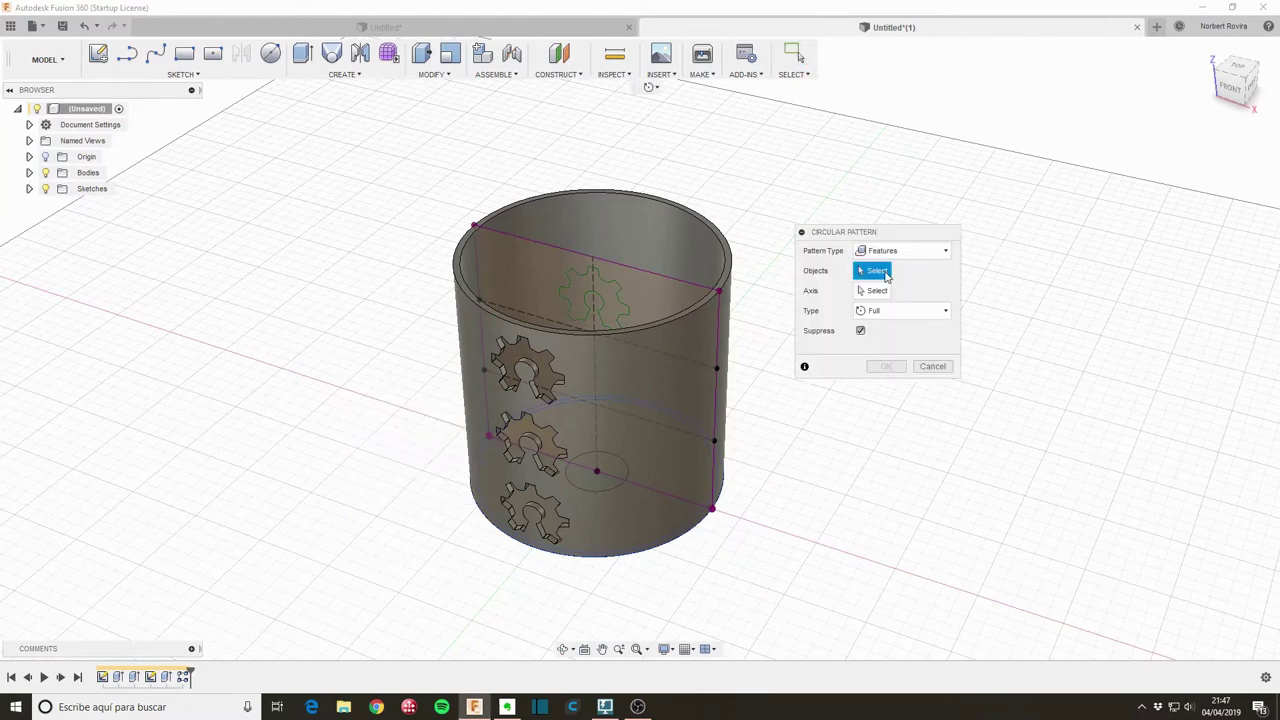
{"action": "left_click", "coordinate": [167, 678]}
{"action": "left_click", "coordinate": [183, 678]}
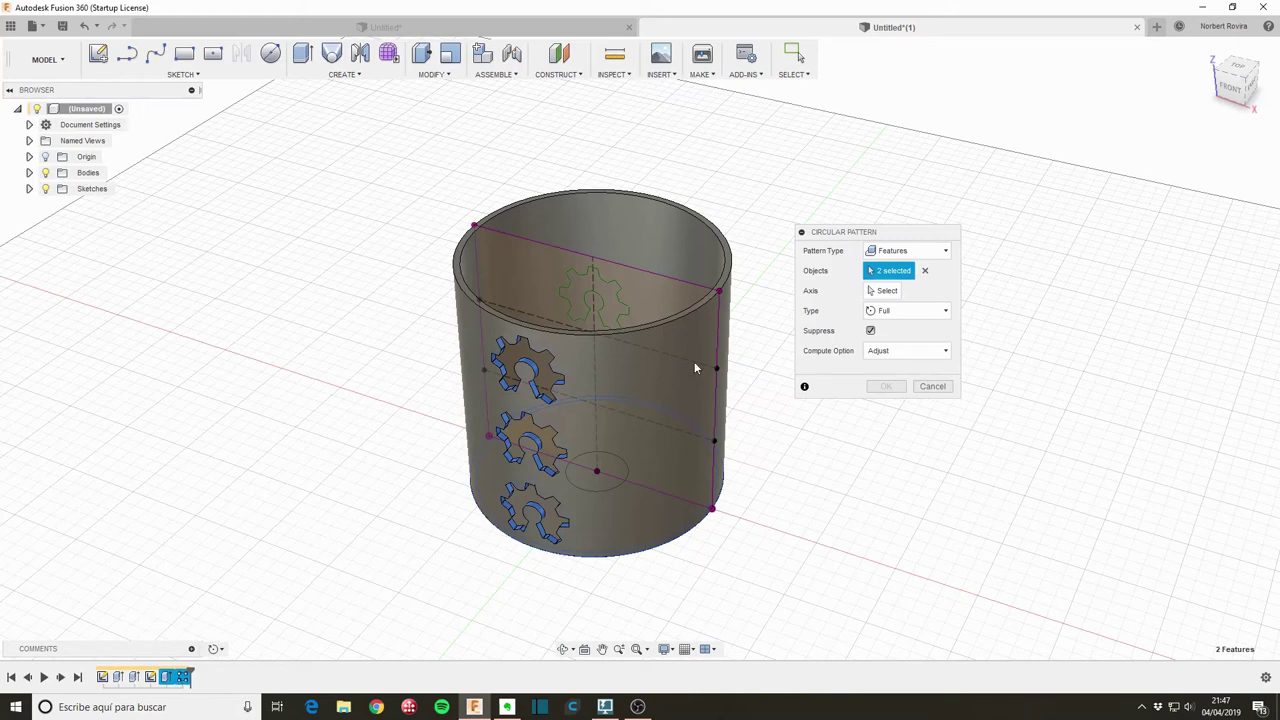
{"action": "left_click", "coordinate": [886, 290]}
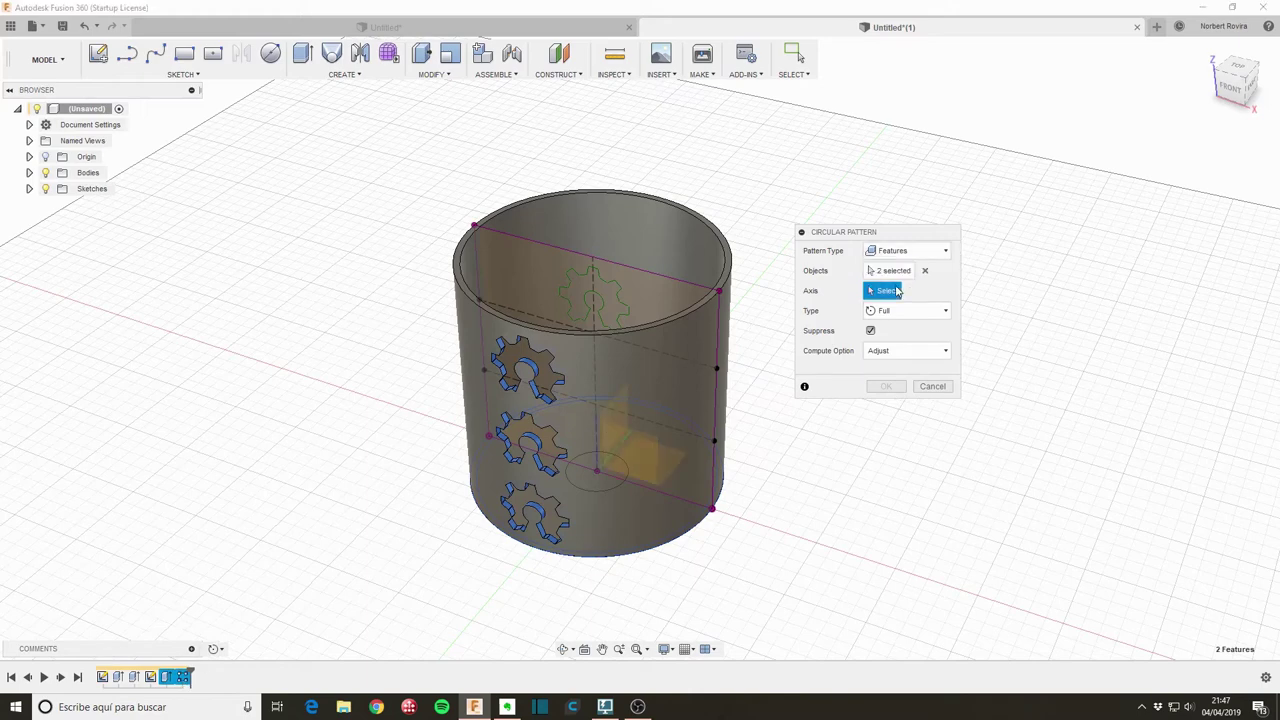
{"action": "left_click", "coordinate": [595, 432]}
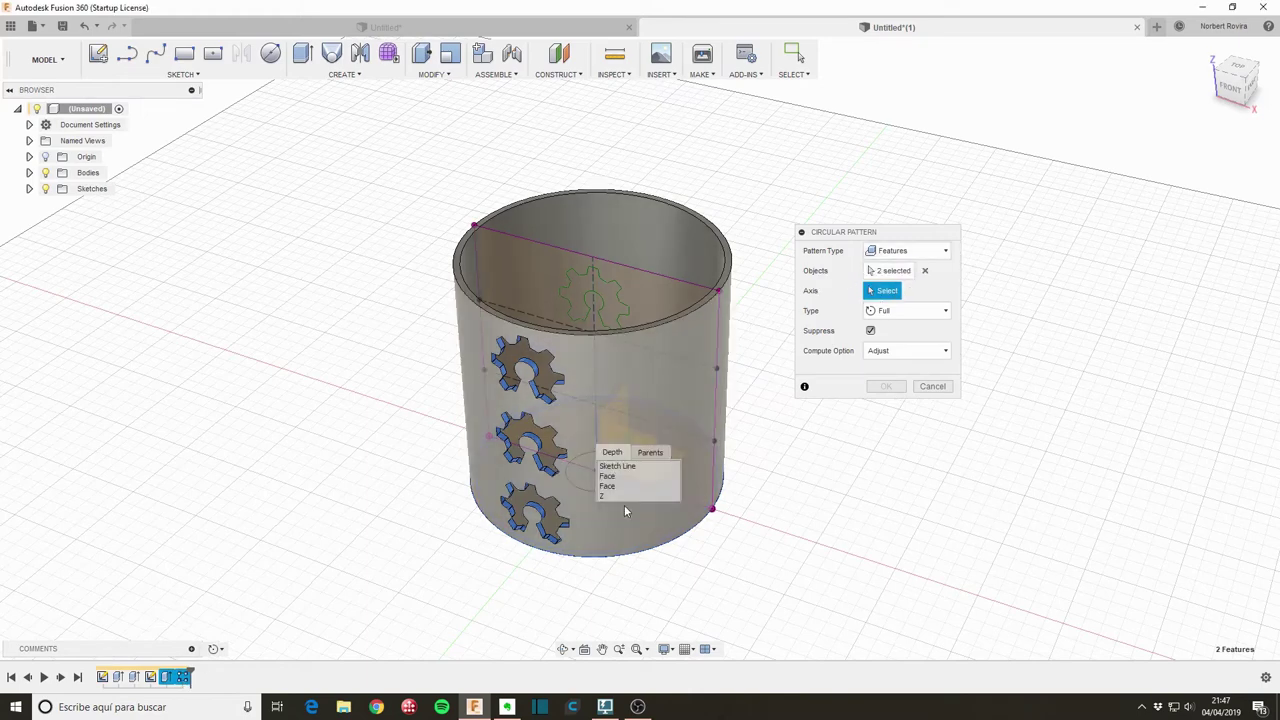
{"action": "left_click", "coordinate": [626, 495]}
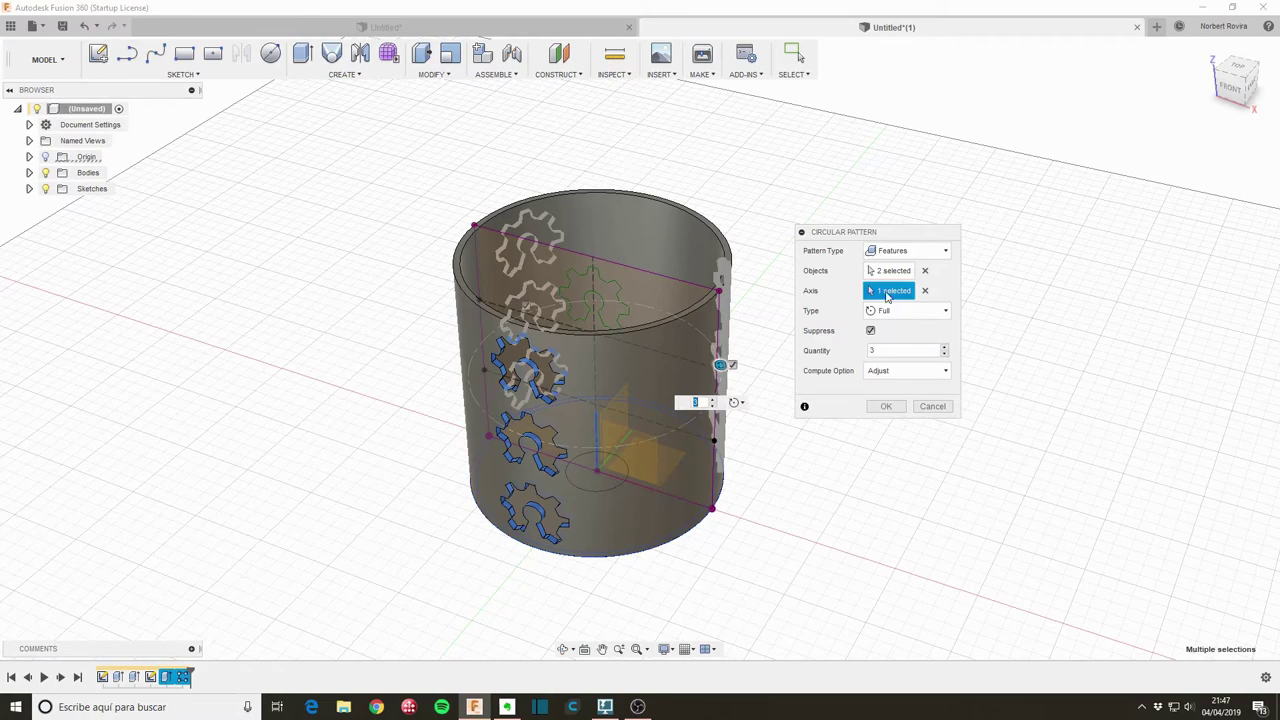
{"action": "middle_click_drag", "start_coordinate": [746, 211], "coordinate": [746, 222], "text": "shift"}
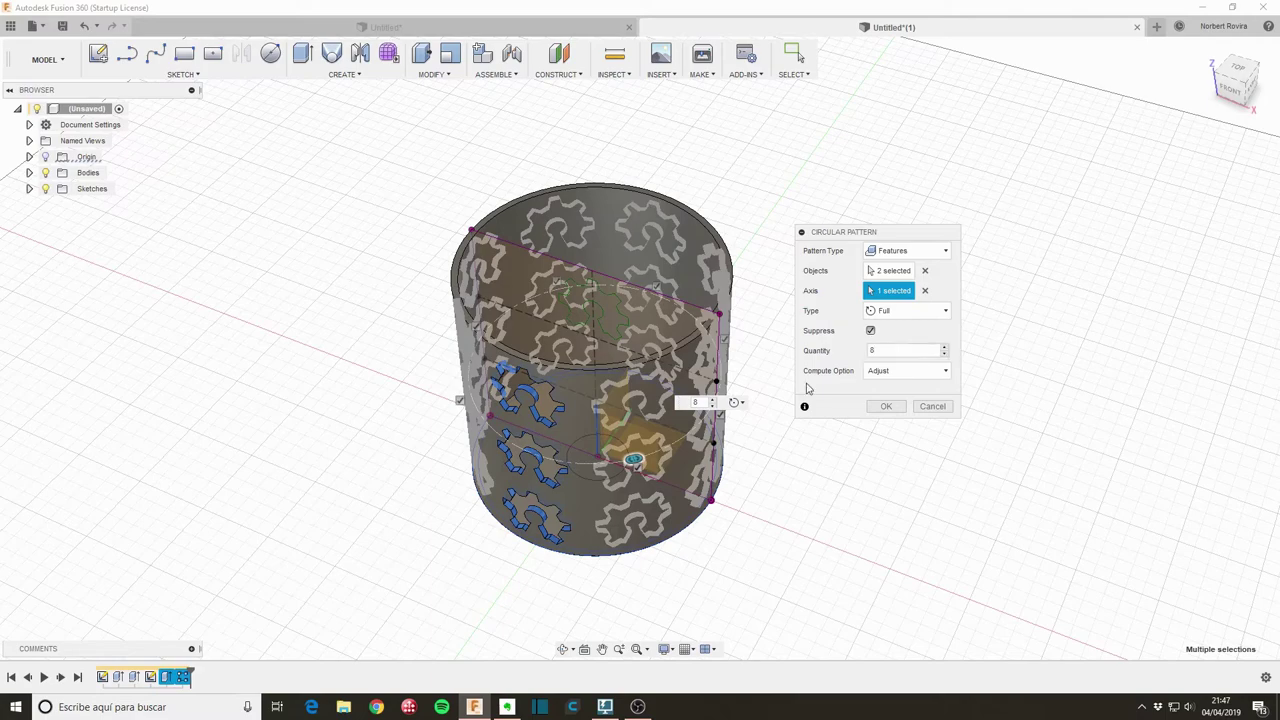
{"action": "left_click", "coordinate": [1236, 84]}
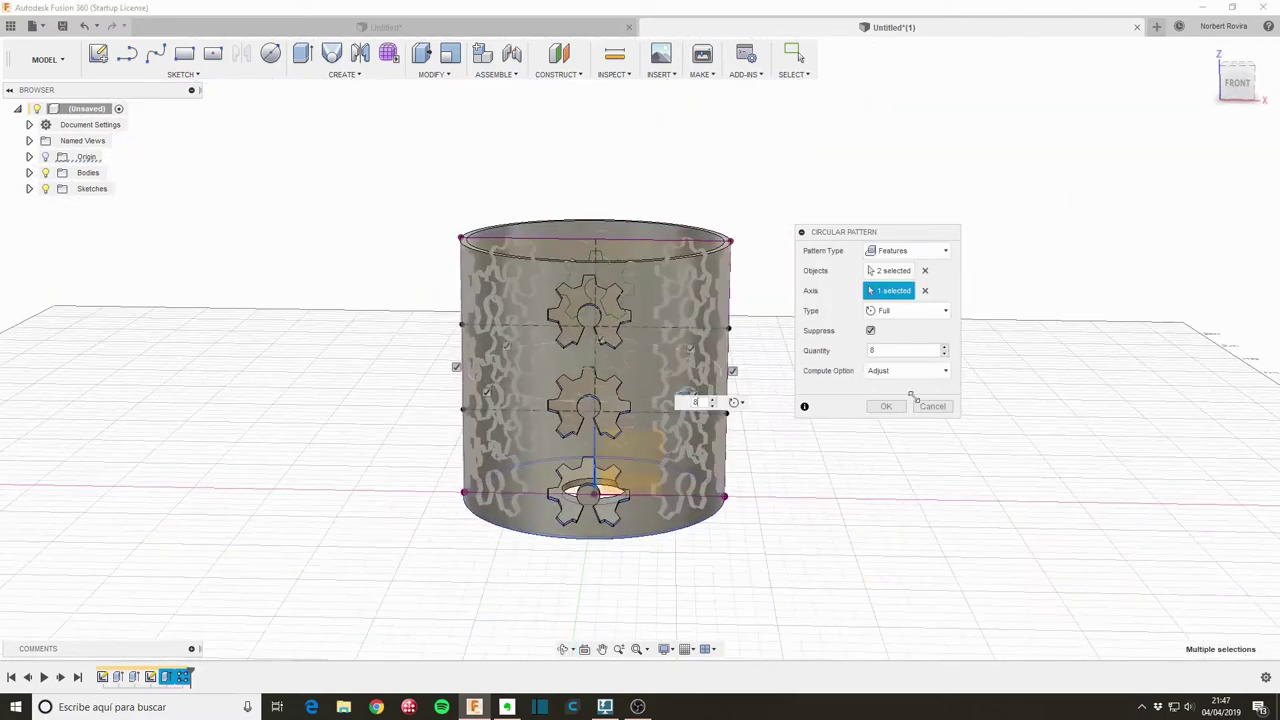
{"action": "left_click", "coordinate": [888, 406]}
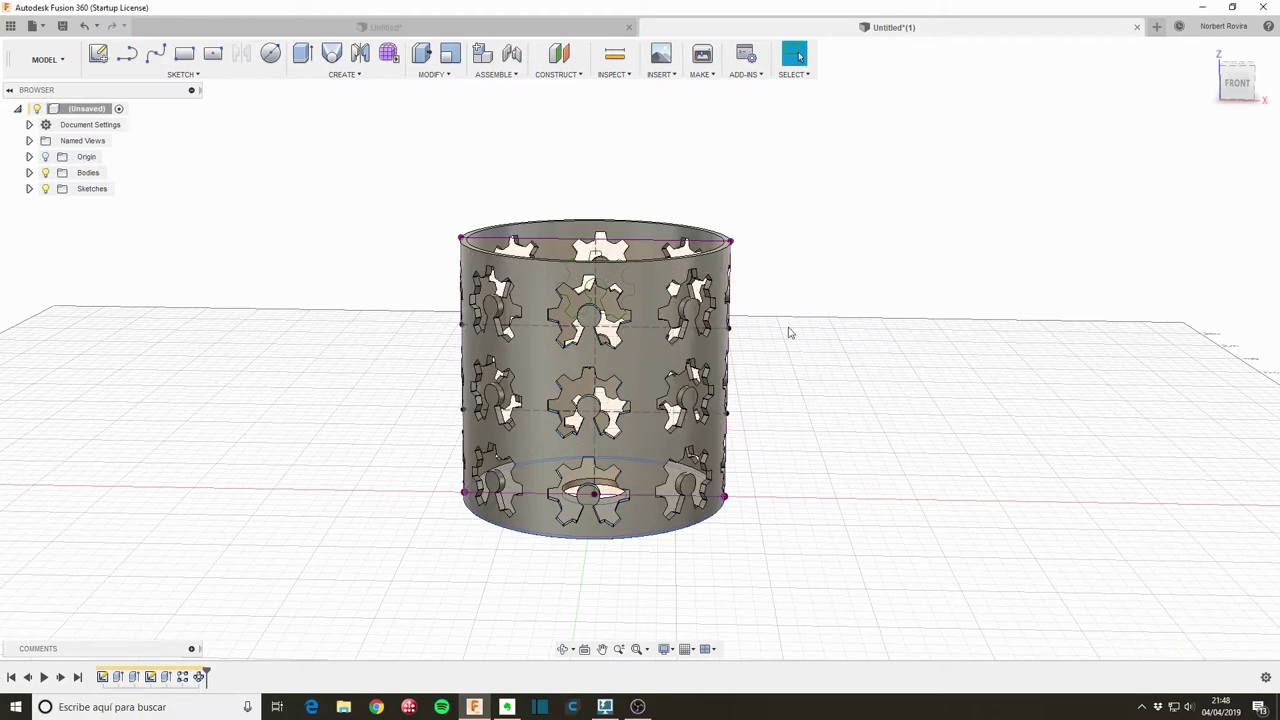
Extrude the 314.159 mm² centre circle at the lampshade base 20 mm upward.
{"action": "middle_click_drag", "start_coordinate": [788, 332], "coordinate": [788, 332], "text": "shift"}
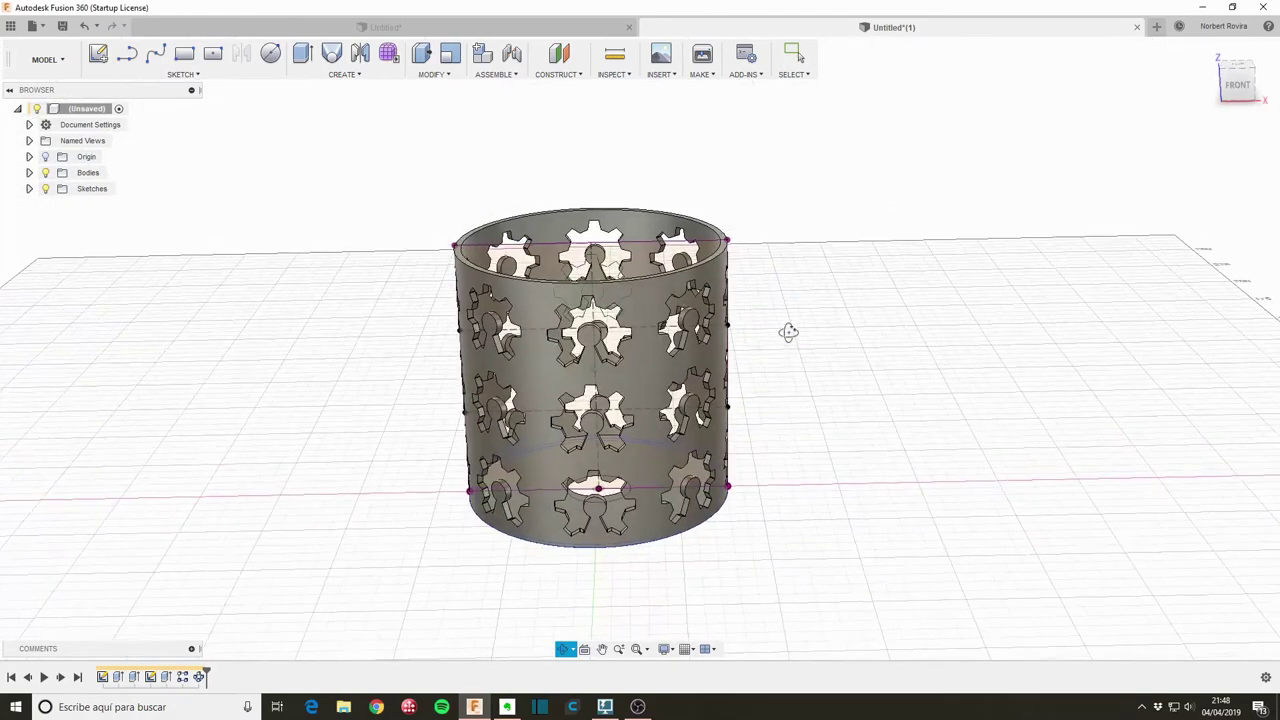
{"action": "left_click_drag", "start_coordinate": [788, 332], "coordinate": [349, 500]}
{"action": "key", "text": "Escape"}
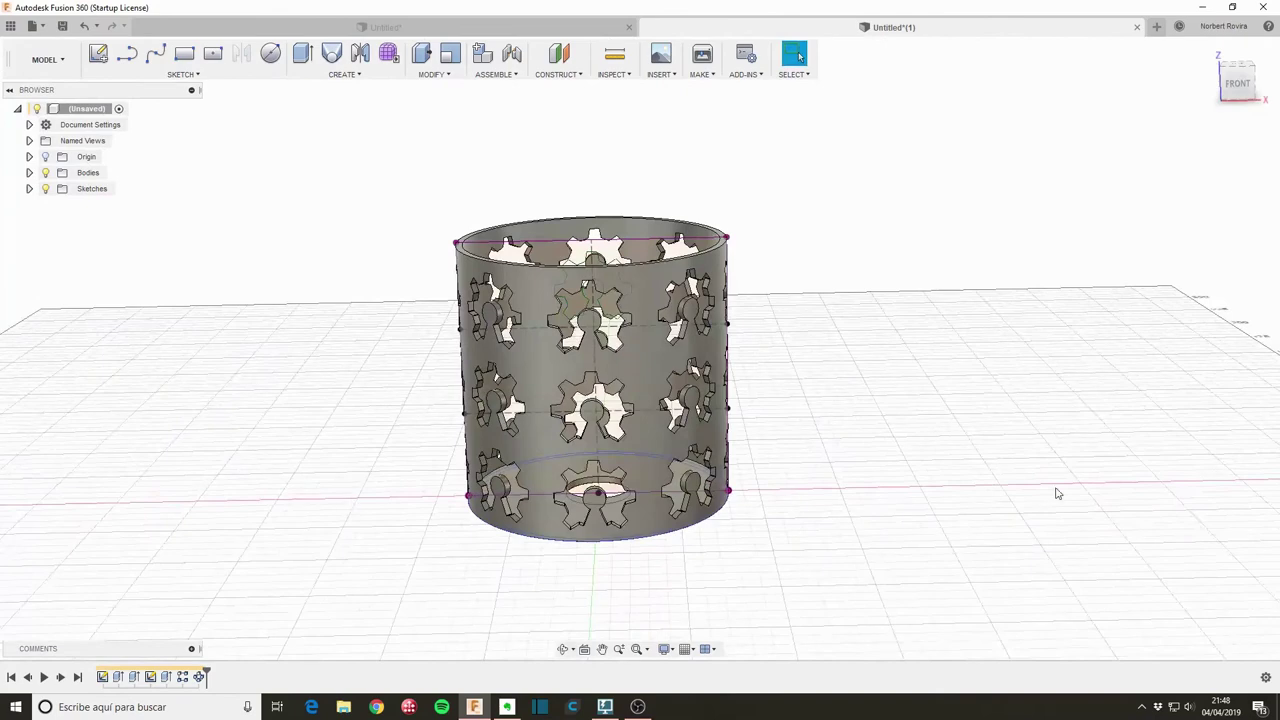
{"action": "key", "text": "e"}
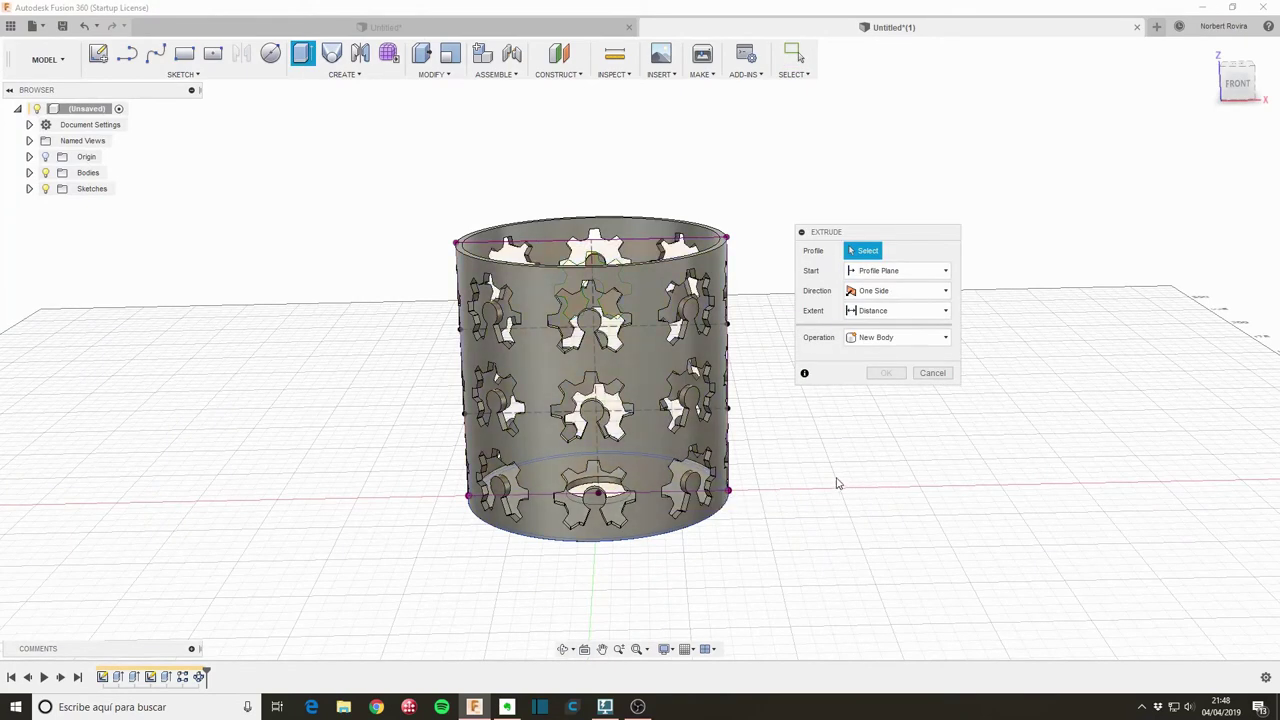
{"action": "middle_click_drag", "start_coordinate": [838, 484], "coordinate": [843, 526], "text": "shift"}
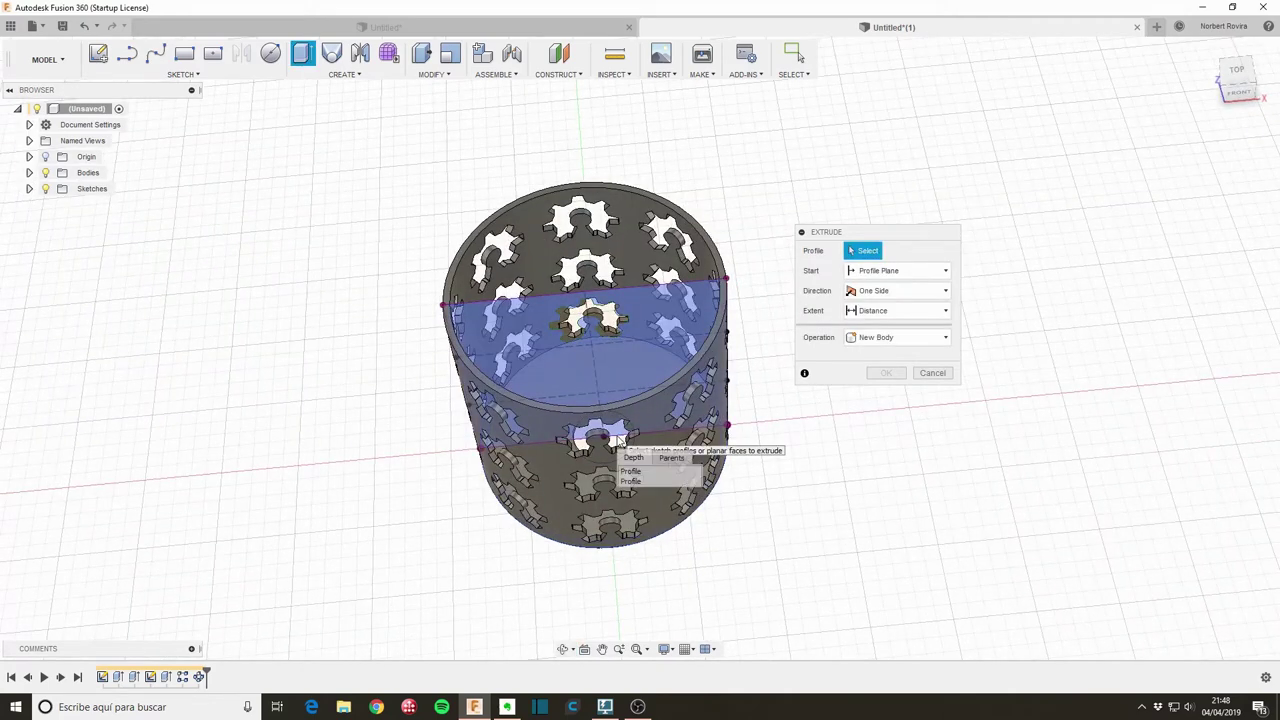
{"action": "left_click", "coordinate": [647, 486]}
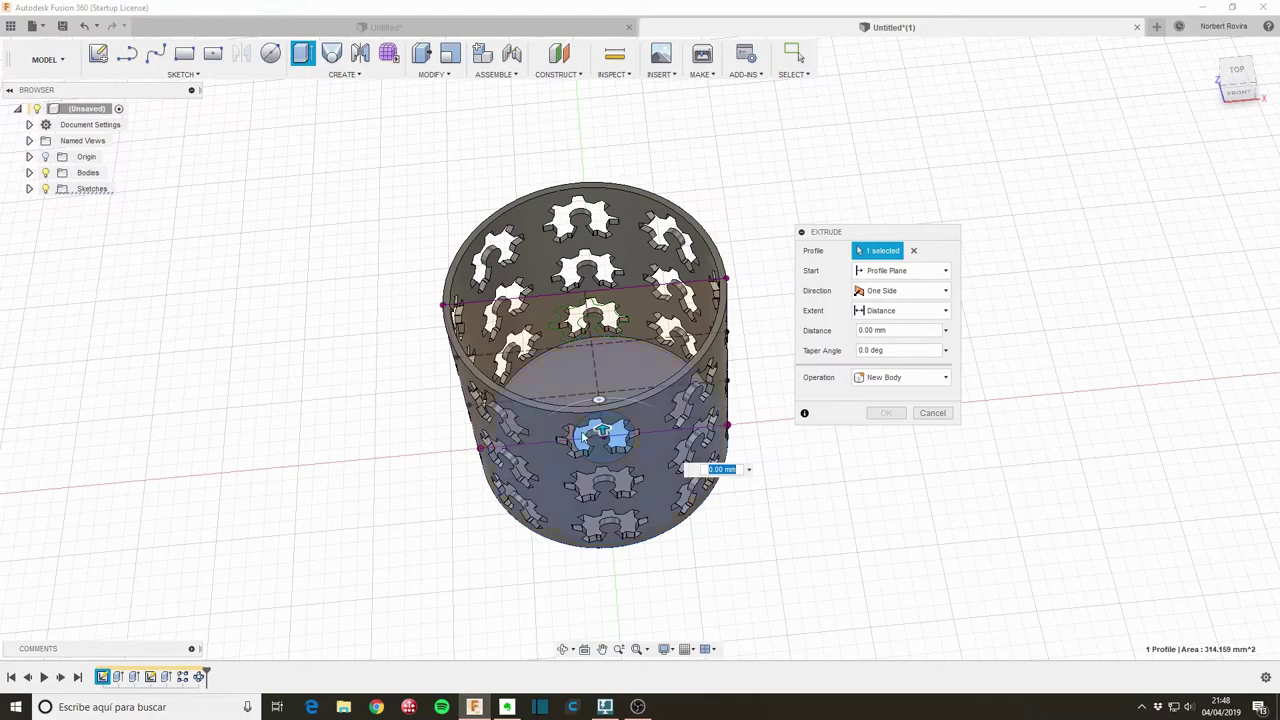
{"action": "left_click_drag", "start_coordinate": [601, 430], "coordinate": [601, 395]}
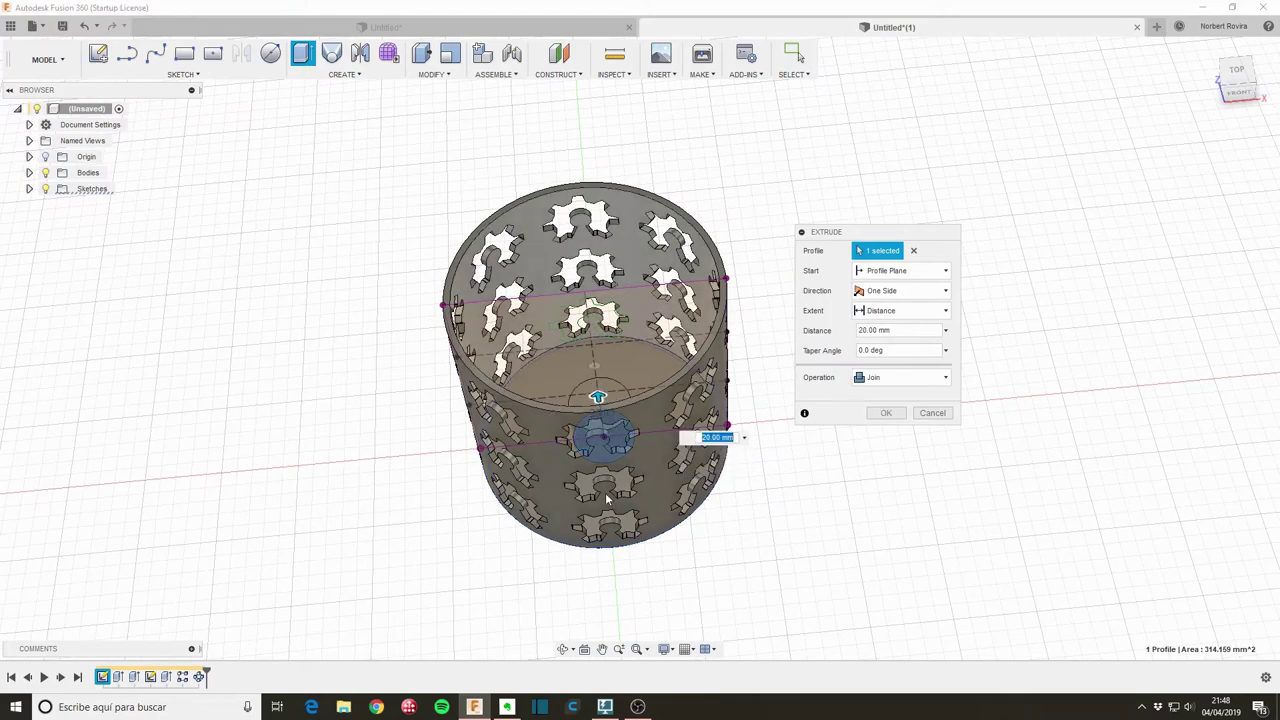
{"action": "middle_click_drag", "start_coordinate": [601, 395], "coordinate": [600, 330], "text": "shift"}
{"action": "middle_click_drag", "start_coordinate": [598, 418], "coordinate": [598, 422], "text": "shift"}
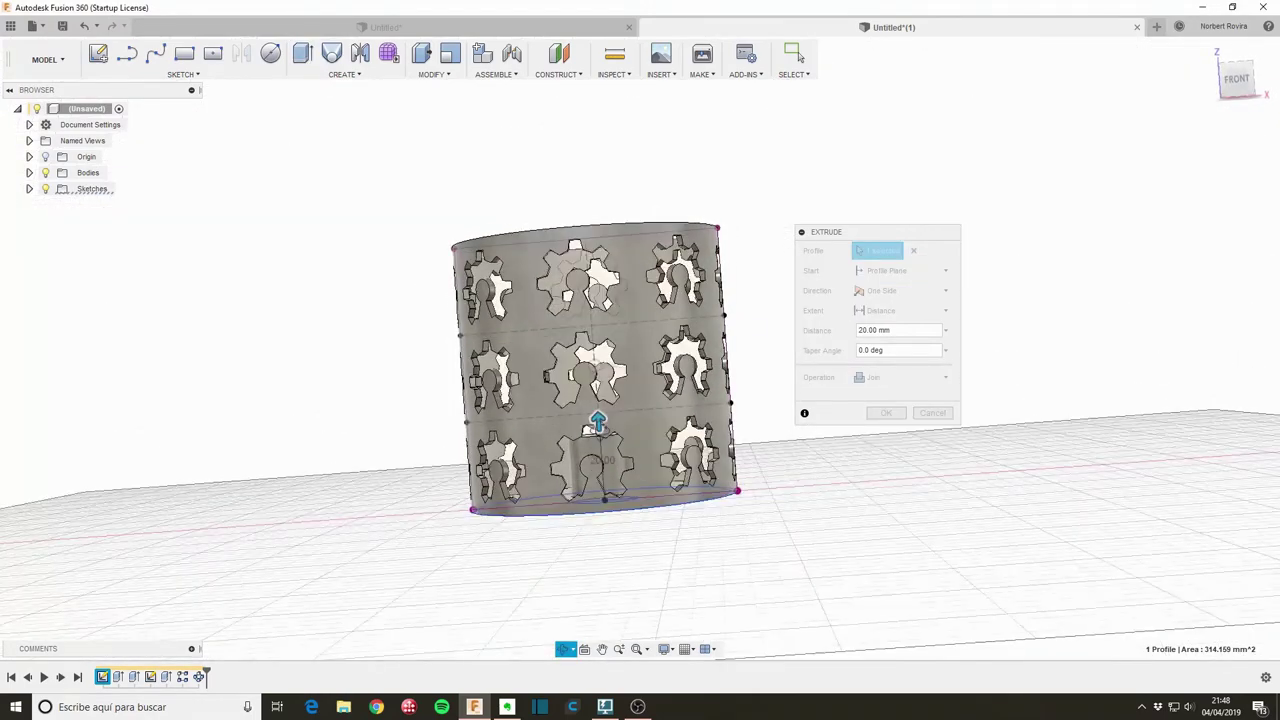
{"action": "left_click", "coordinate": [900, 377]}
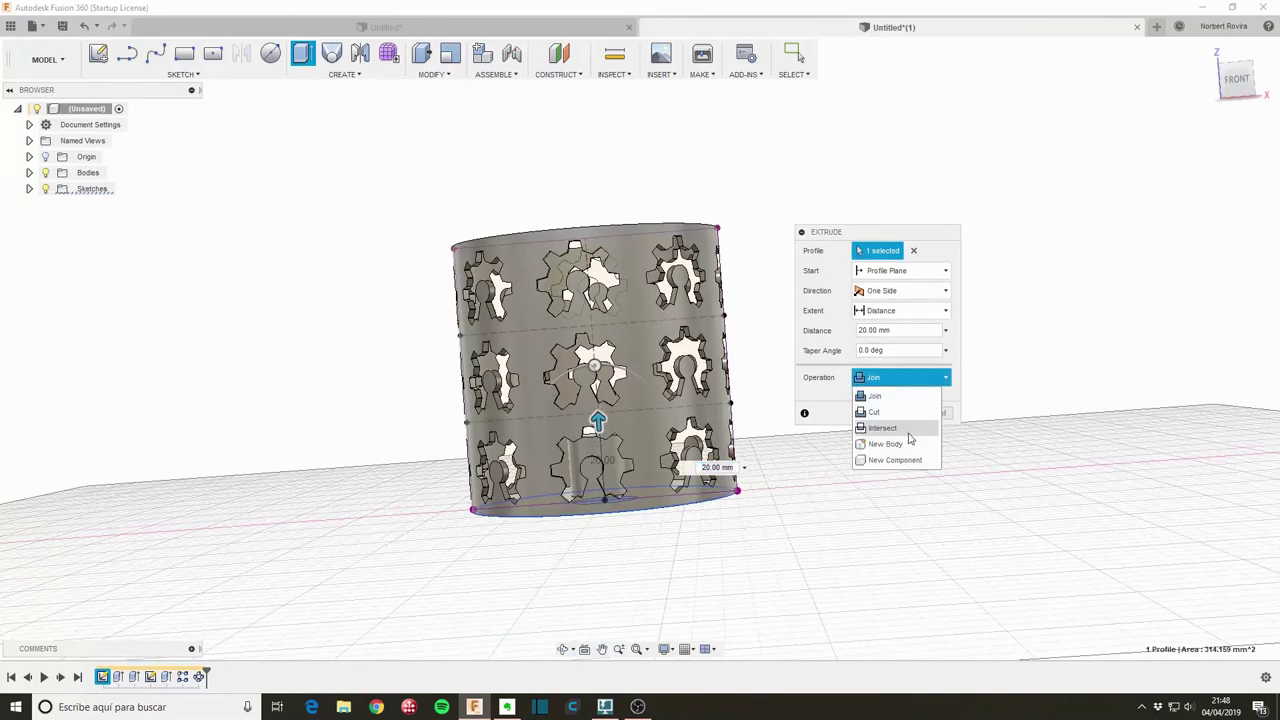
{"action": "left_click", "coordinate": [886, 414]}
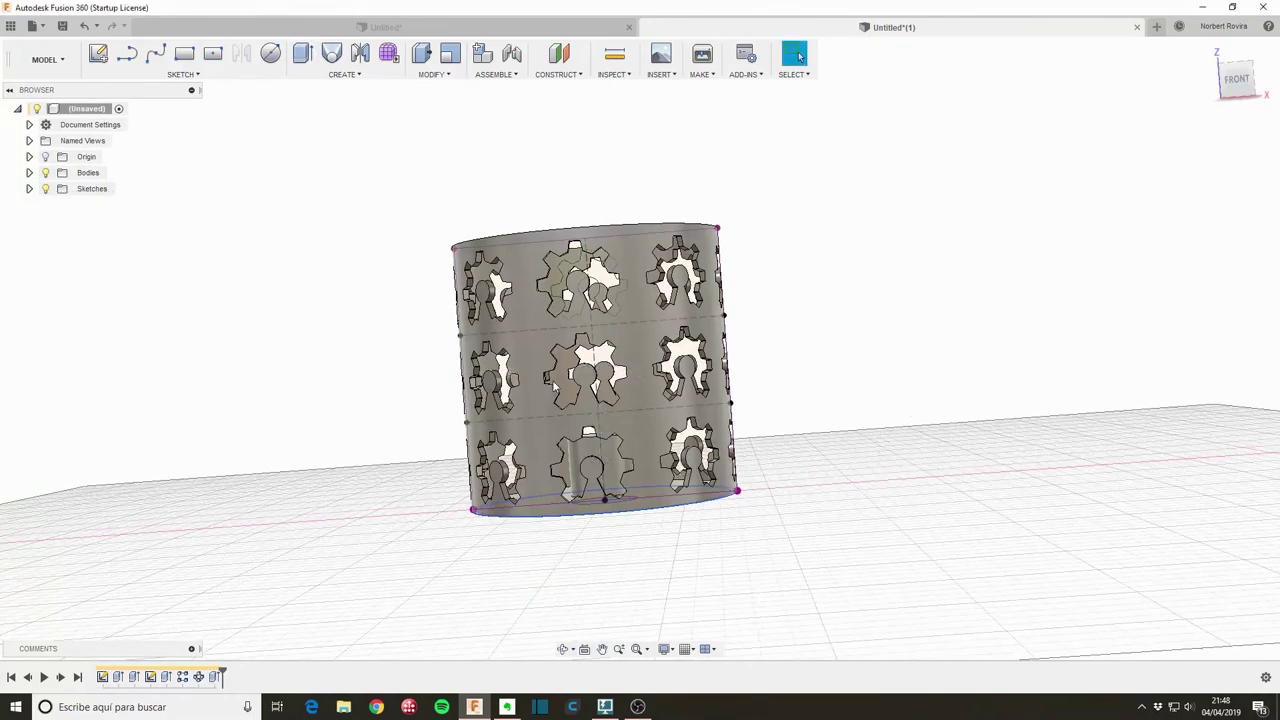
{"action": "mouse_move", "coordinate": [789, 349]}
{"action": "middle_mouse_down", "text": "shift"}
{"action": "mouse_move", "coordinate": [783, 369]}
{"action": "mouse_move", "coordinate": [773, 351]}
{"action": "middle_mouse_up", "text": "shift"}
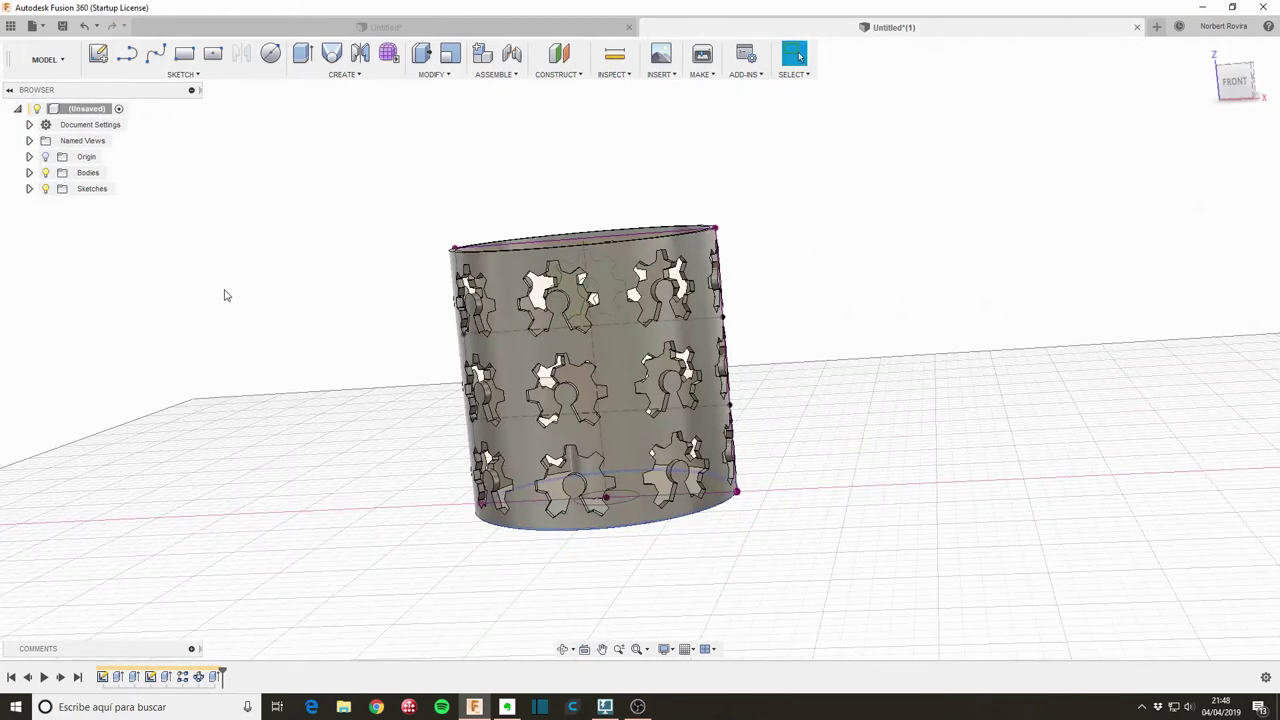
Start a new sketch on the front-facing plane and hide the lampshade Body1.
{"action": "key", "text": "s"}
{"action": "left_click", "coordinate": [404, 334]}
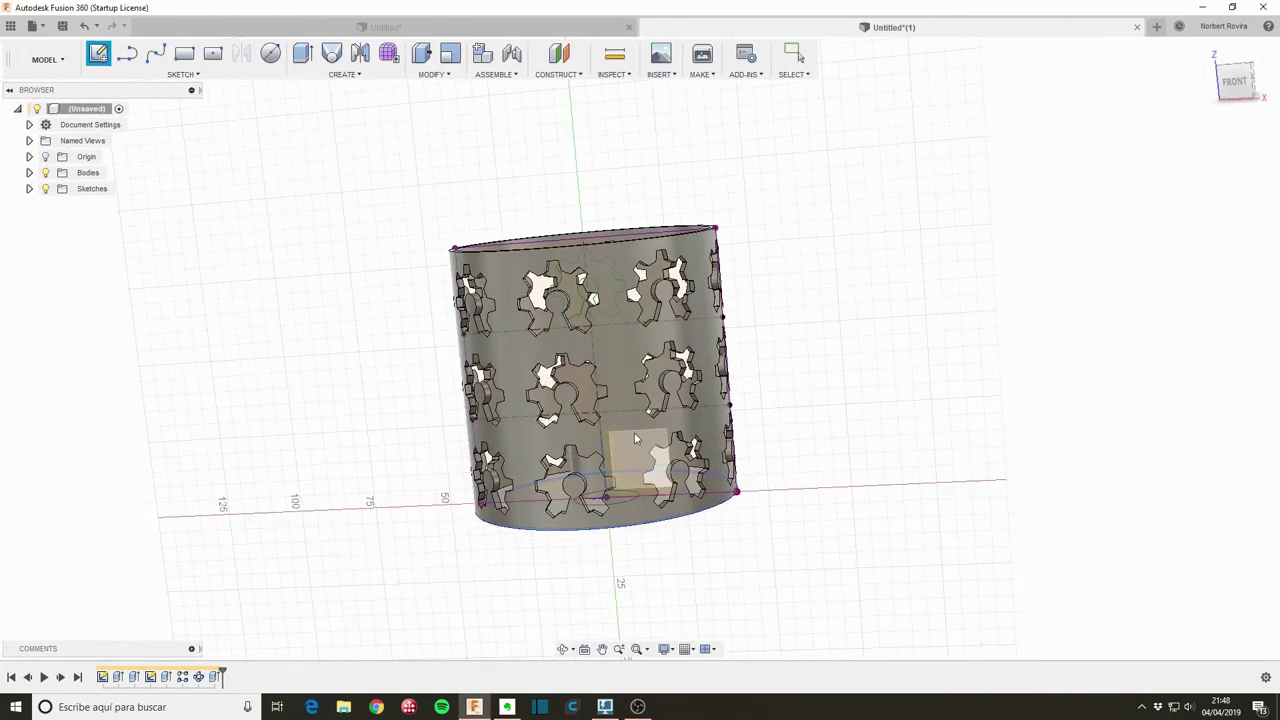
{"action": "left_click_drag", "start_coordinate": [653, 453], "coordinate": [668, 491]}
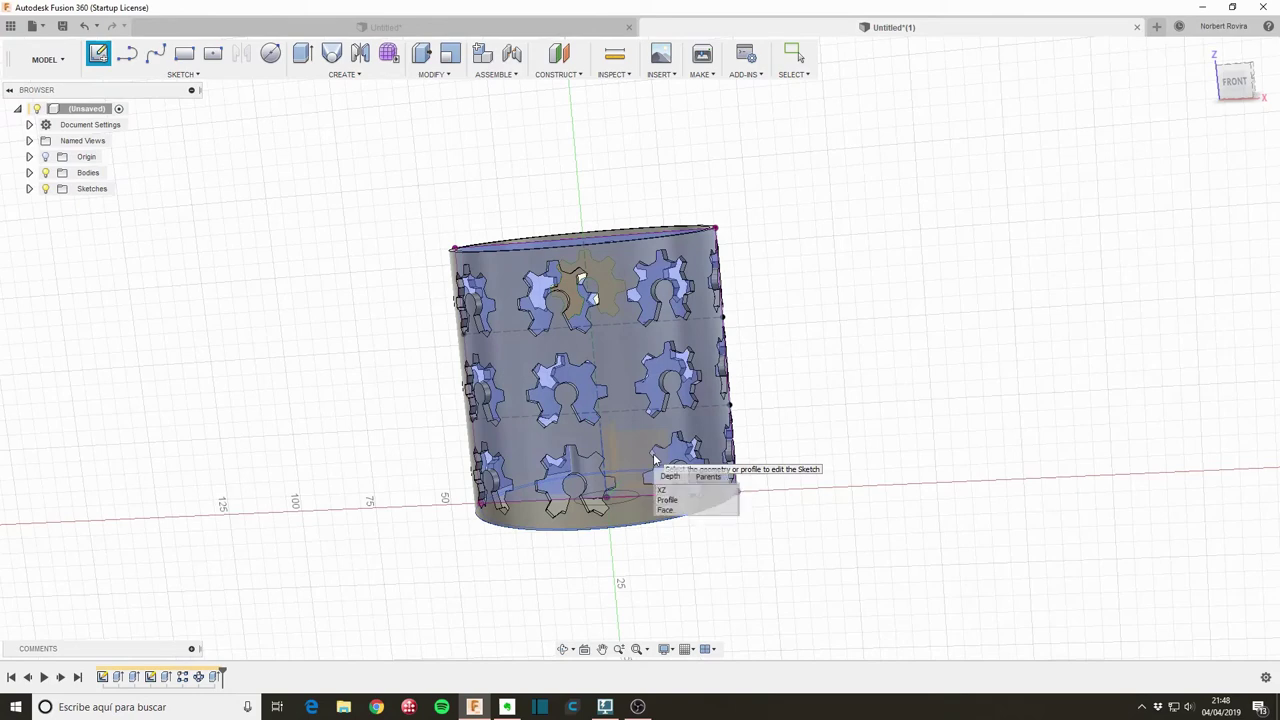
{"action": "left_click", "coordinate": [668, 491]}
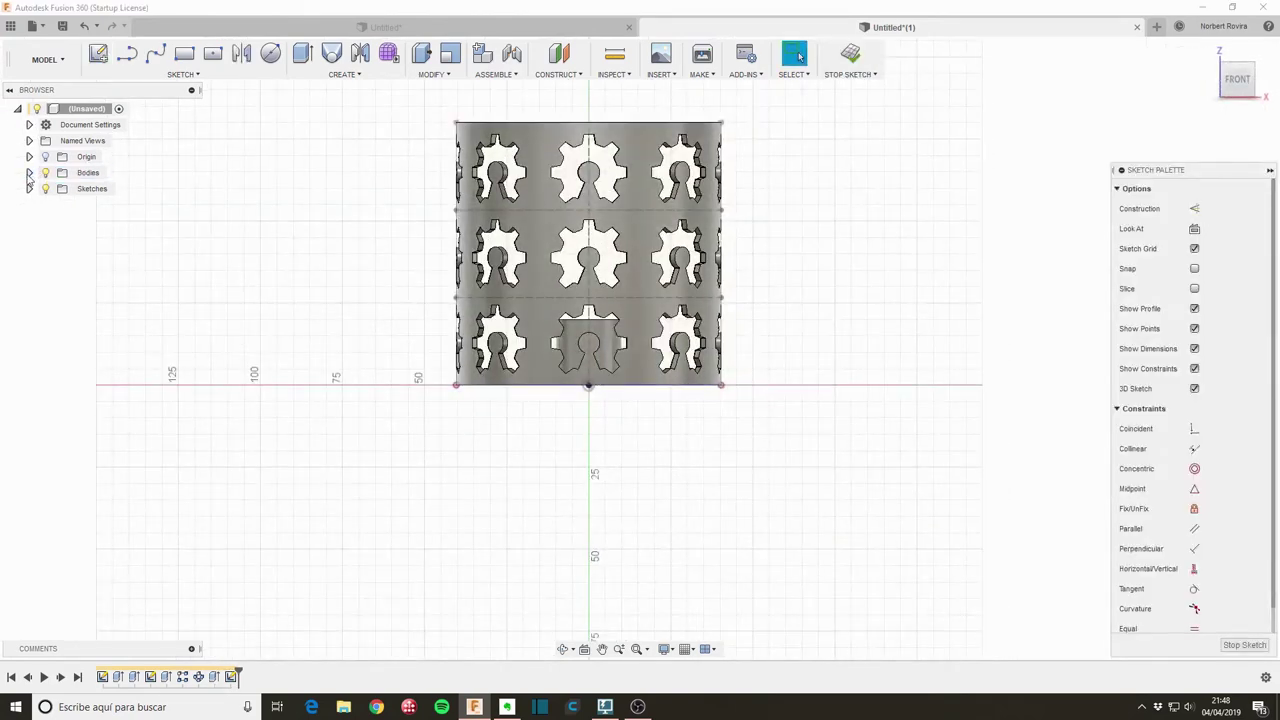
{"action": "left_click", "coordinate": [29, 173]}
{"action": "left_click", "coordinate": [58, 191]}
{"action": "left_click", "coordinate": [58, 189]}
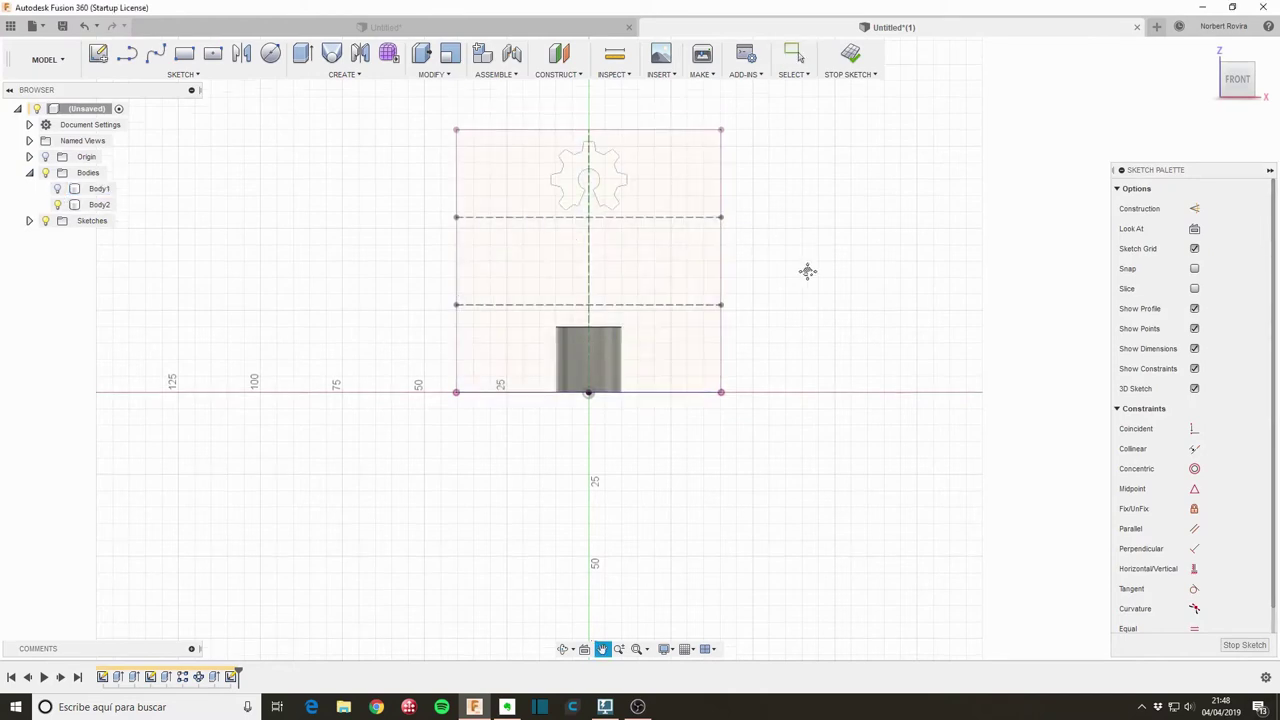
Project the small cylinder Body2's outline into the sketch.
{"action": "middle_click_drag", "start_coordinate": [635, 245], "coordinate": [566, 351]}
{"action": "left_click", "coordinate": [539, 456]}
{"action": "key", "text": "p"}
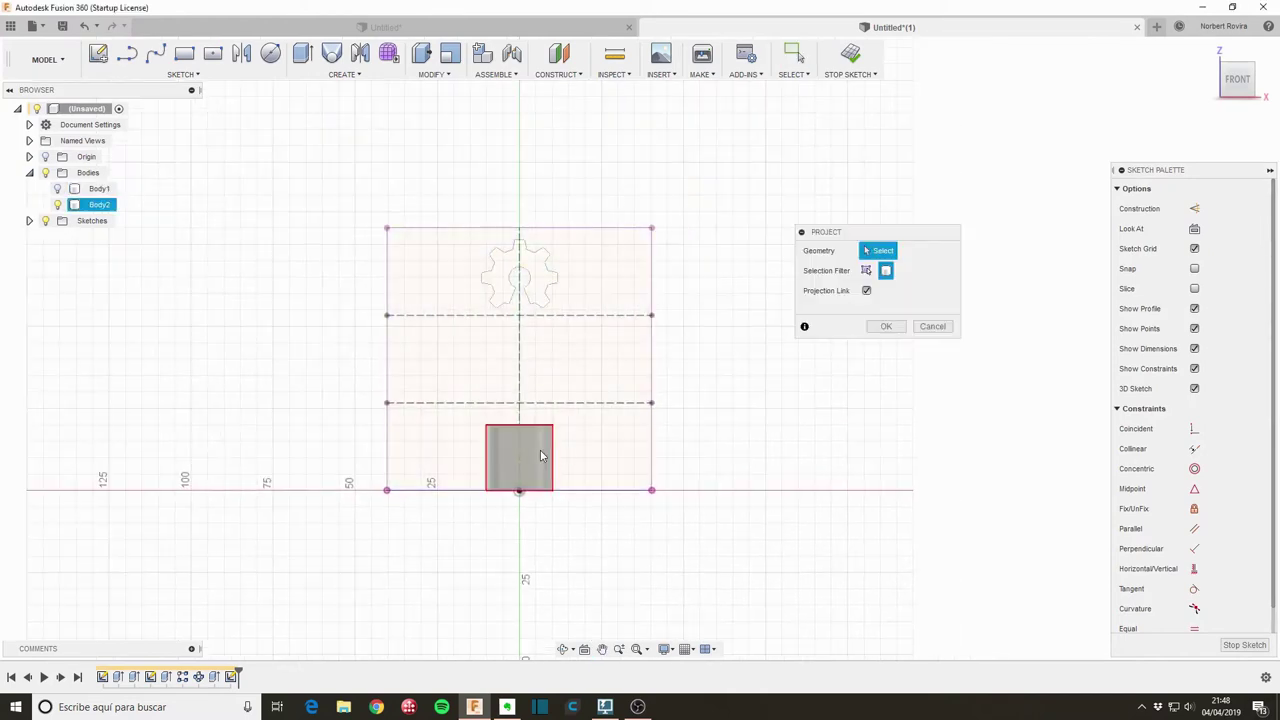
{"action": "left_click", "coordinate": [535, 456]}
{"action": "left_click", "coordinate": [884, 327]}
{"action": "scroll", "coordinate": [474, 422], "scroll_direction": "up", "scroll_amount": 2}
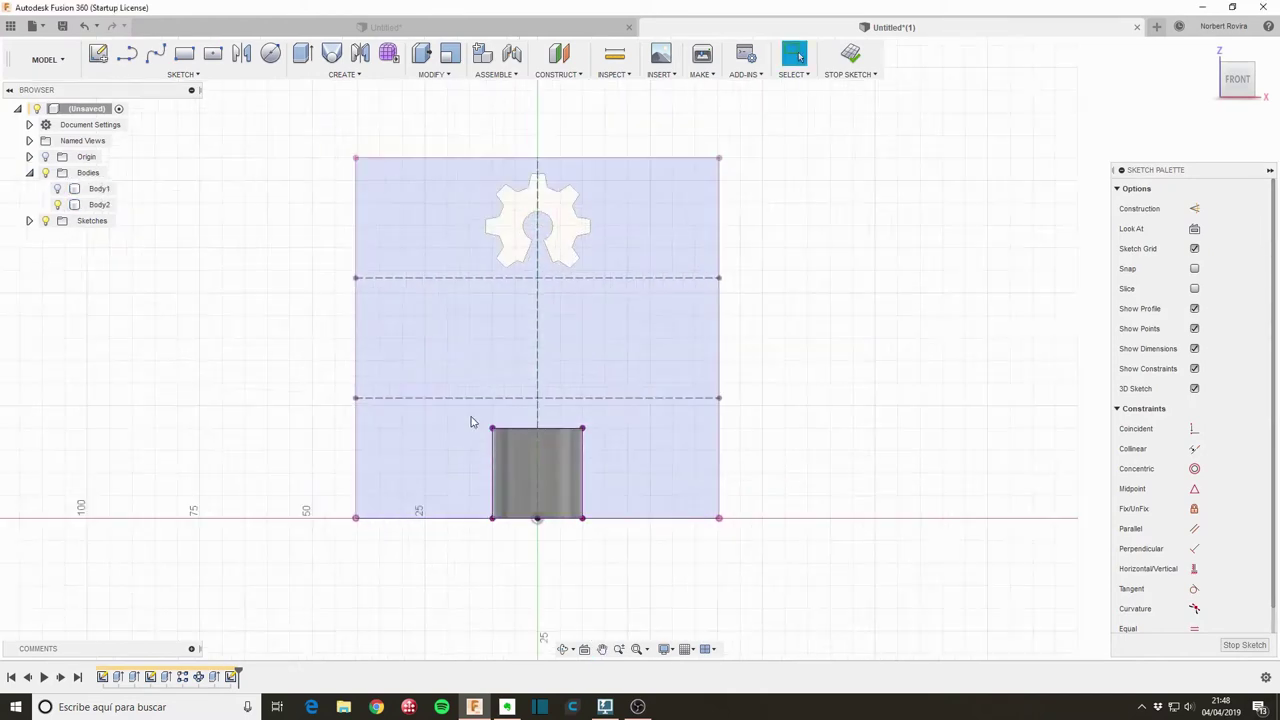
{"action": "scroll", "coordinate": [472, 422], "scroll_direction": "up", "scroll_amount": 2}
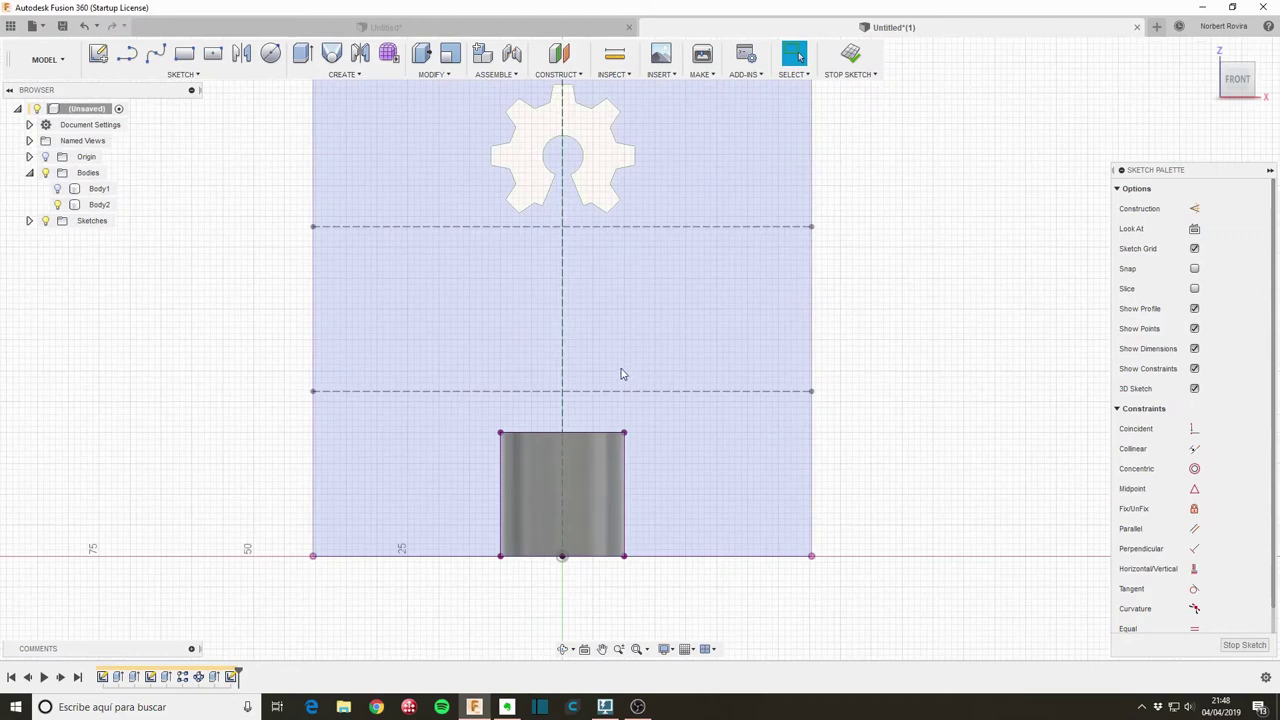
Draw a vertical line from the rectangle's top-edge midpoint up to the gear centre.
{"action": "key", "text": "s"}
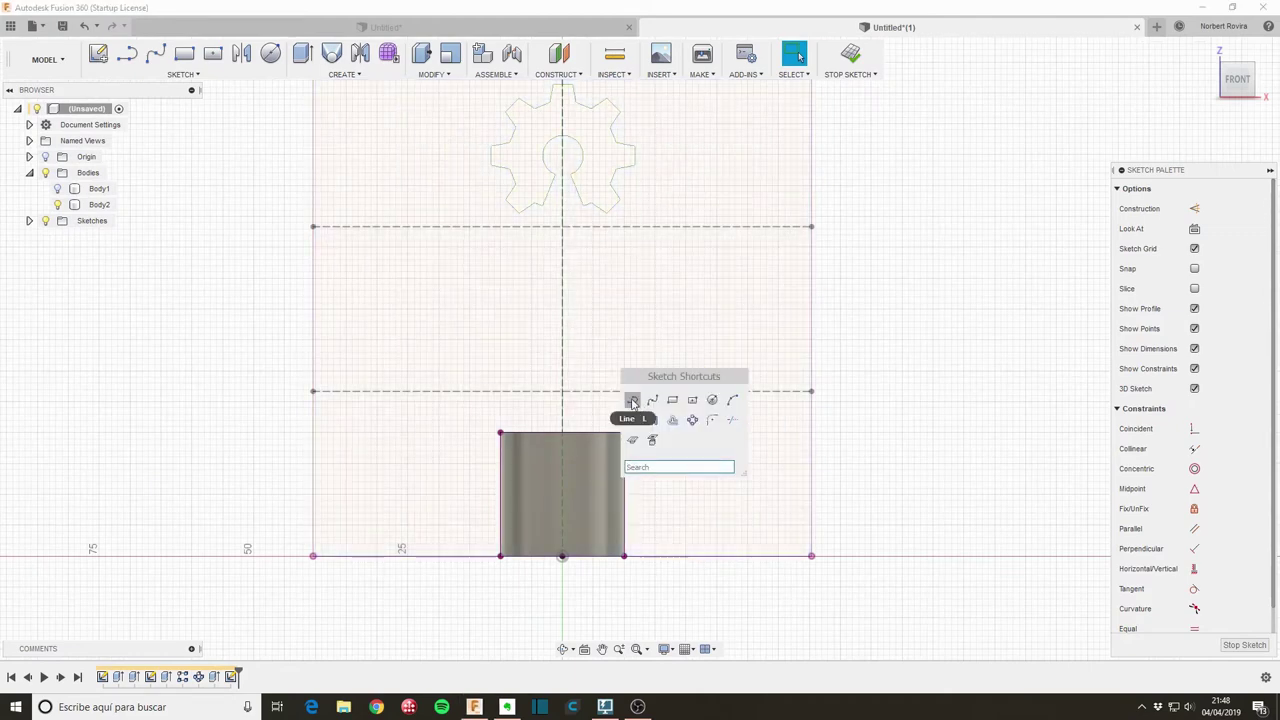
{"action": "left_click", "coordinate": [636, 402]}
{"action": "left_click", "coordinate": [563, 435]}
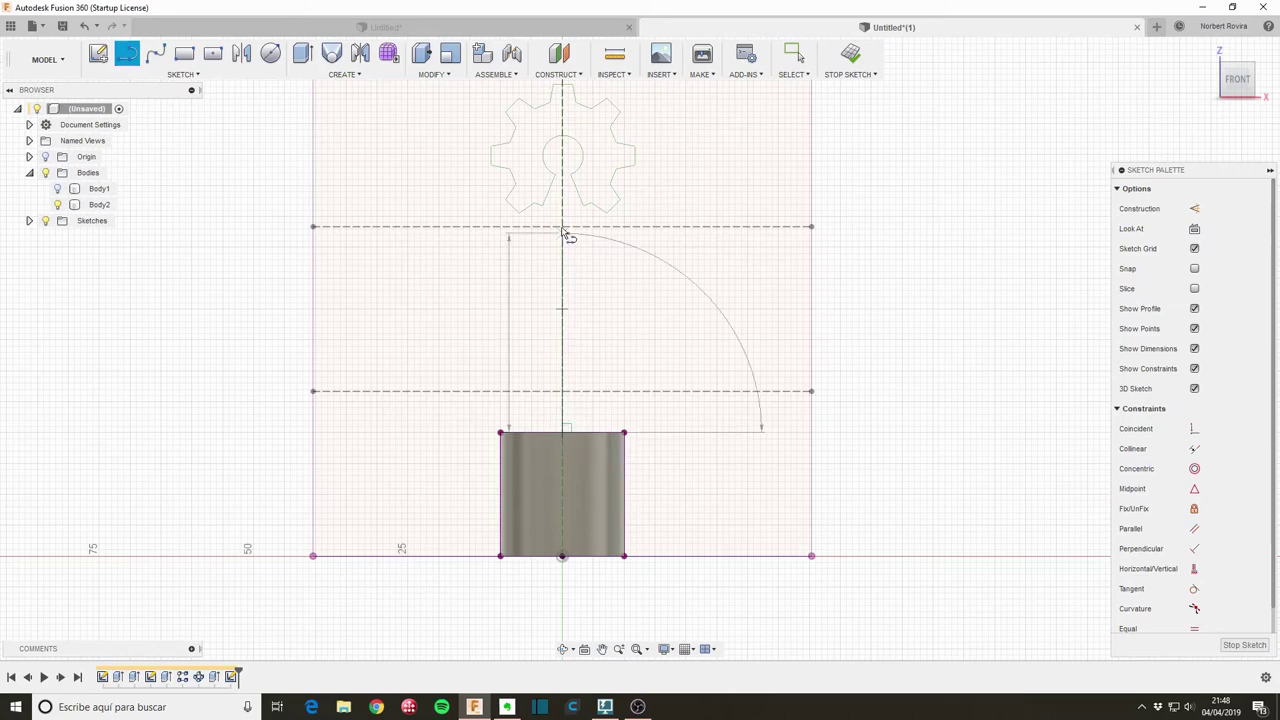
{"action": "scroll", "coordinate": [566, 216], "scroll_direction": "down", "scroll_amount": 1}
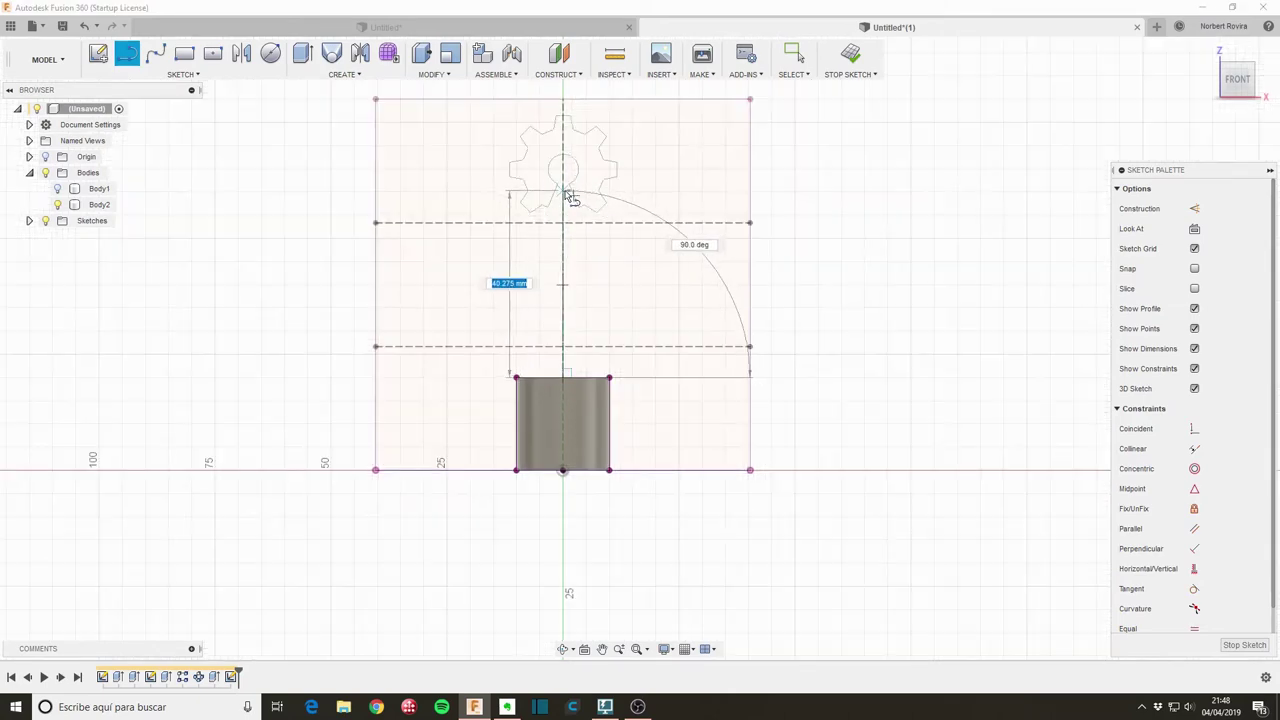
{"action": "double_click", "coordinate": [563, 190]}
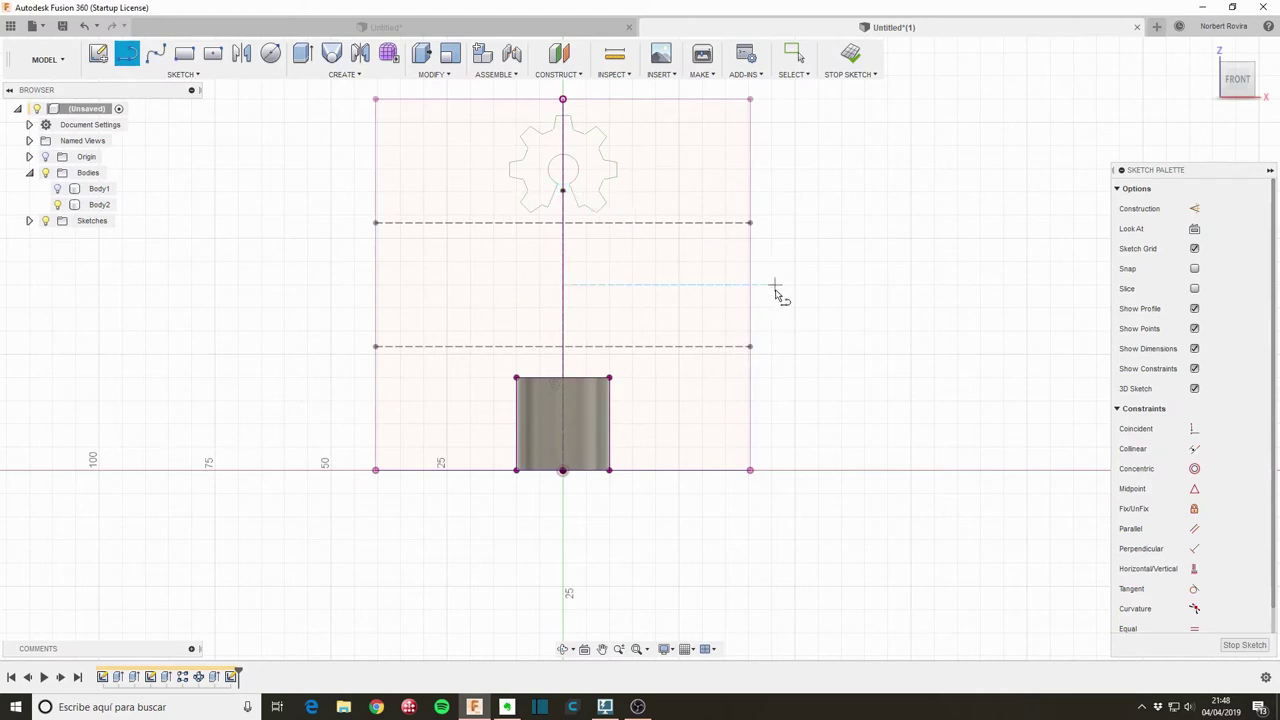
{"action": "key", "text": "Escape"}
Hide the gear sketch Sketch2 in the Browser.
{"action": "left_click", "coordinate": [30, 221]}
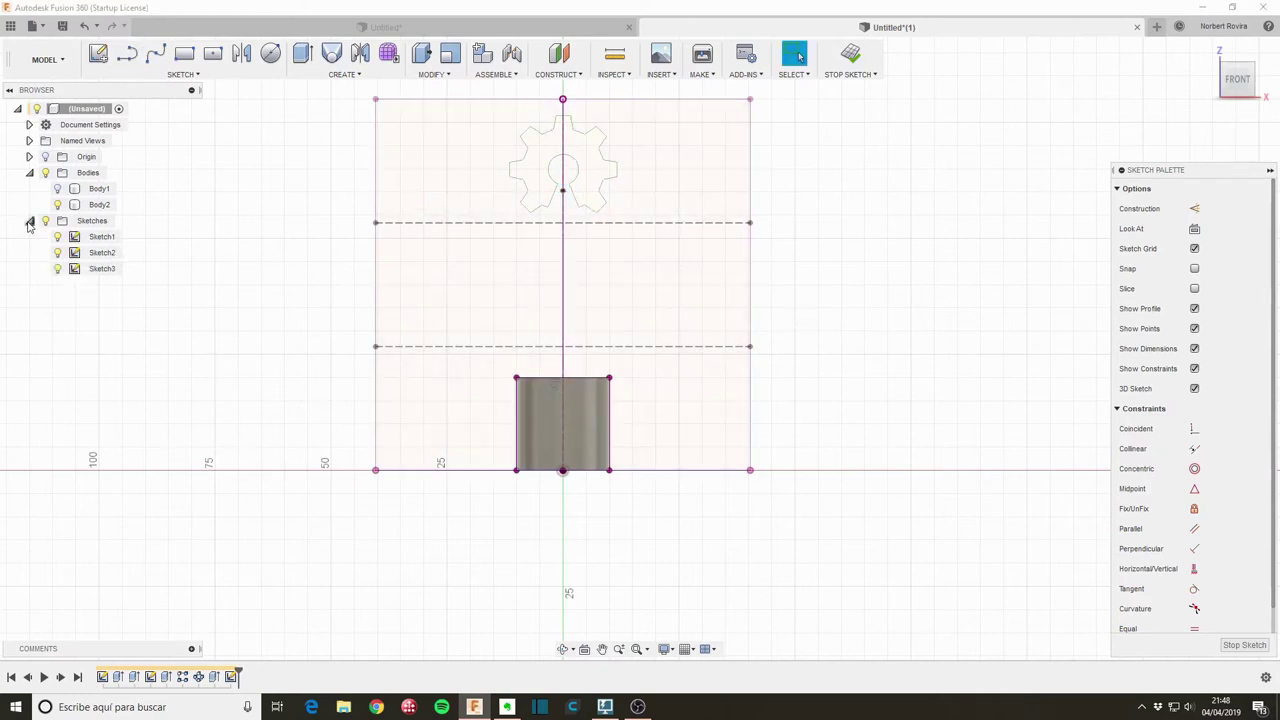
{"action": "left_click", "coordinate": [60, 253]}
{"action": "left_click", "coordinate": [58, 253]}
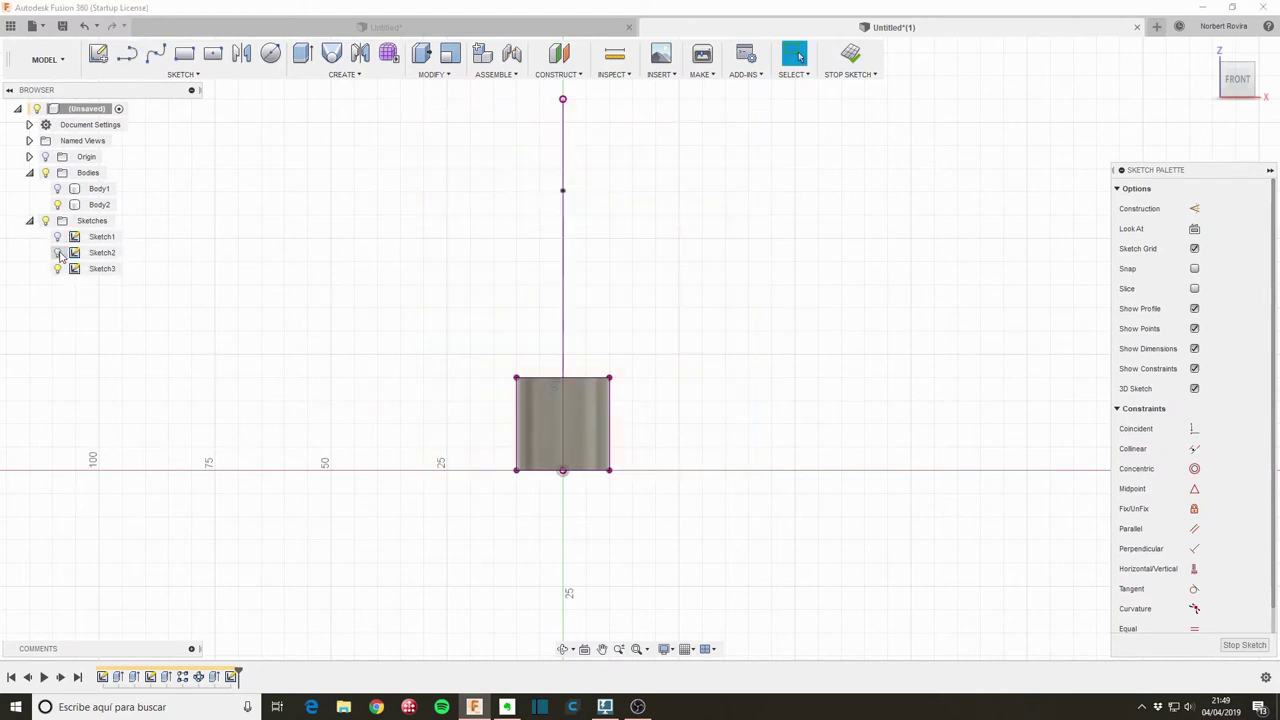
{"action": "middle_click_drag", "start_coordinate": [637, 271], "coordinate": [606, 346]}
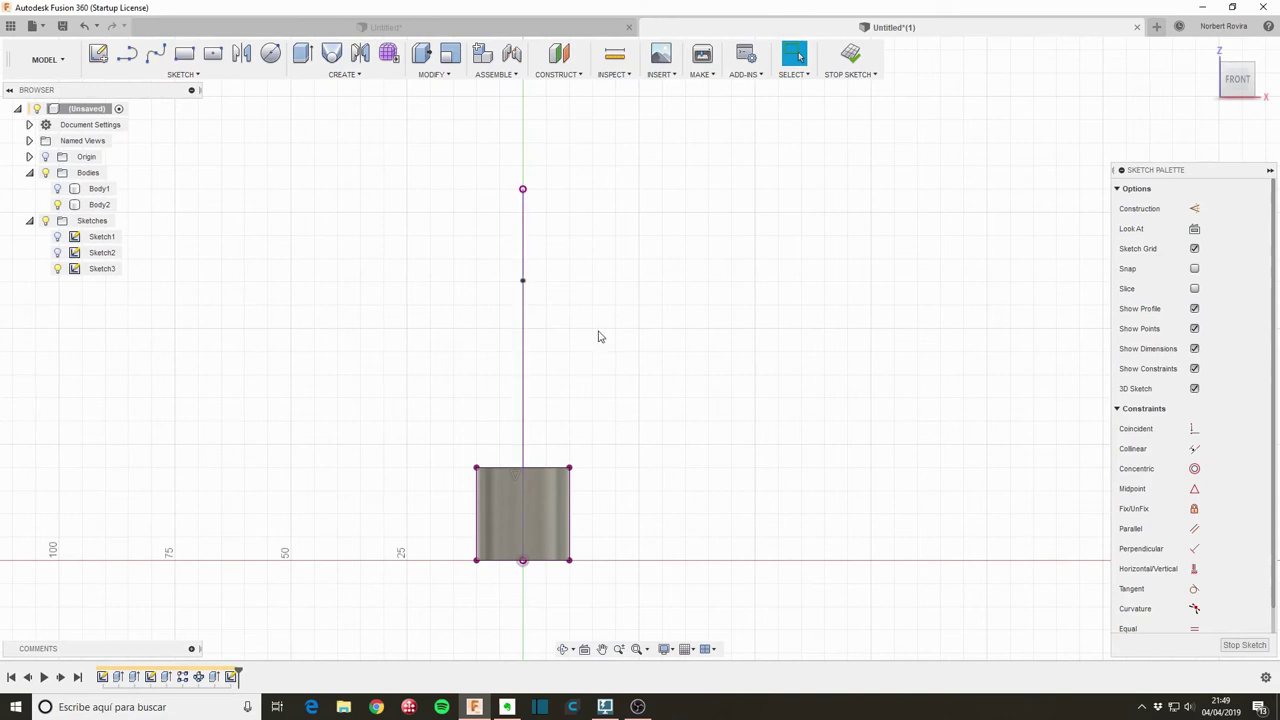
Draw a spline from the cylinder's top-right corner through a right-side point to the vertical line.
{"action": "key", "text": "s"}
{"action": "left_click", "coordinate": [722, 377]}
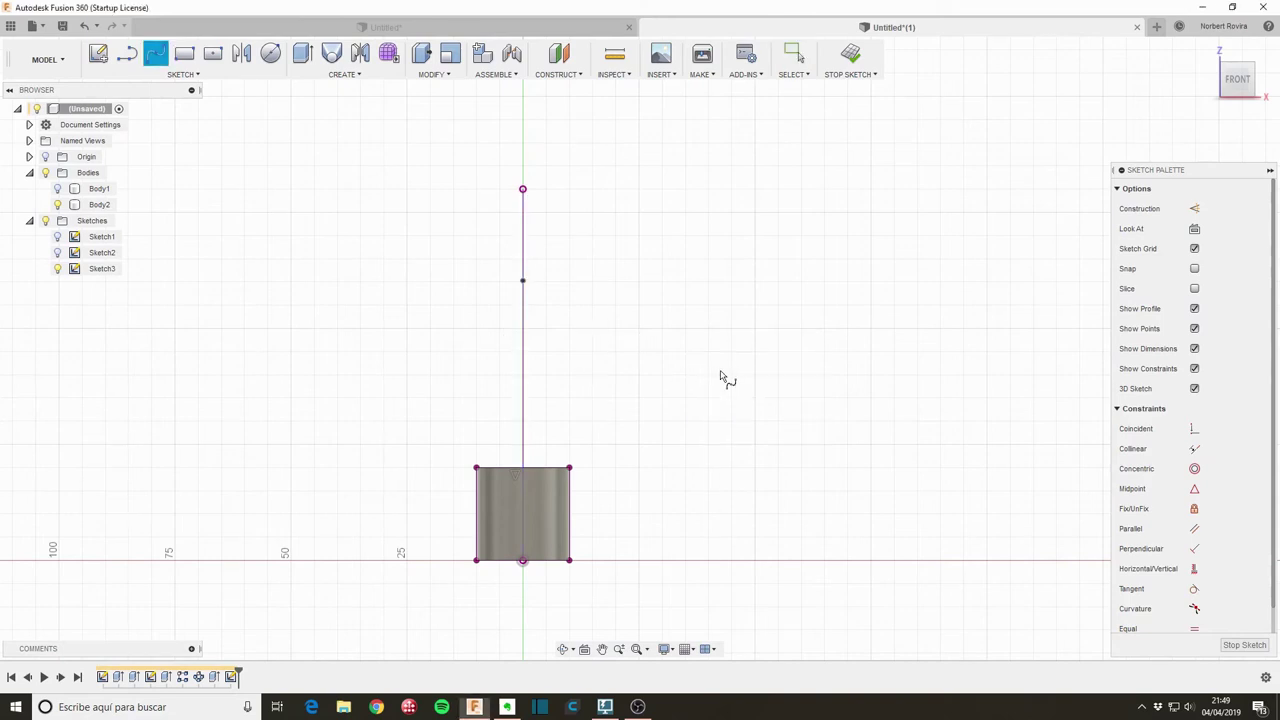
{"action": "left_click", "coordinate": [569, 468]}
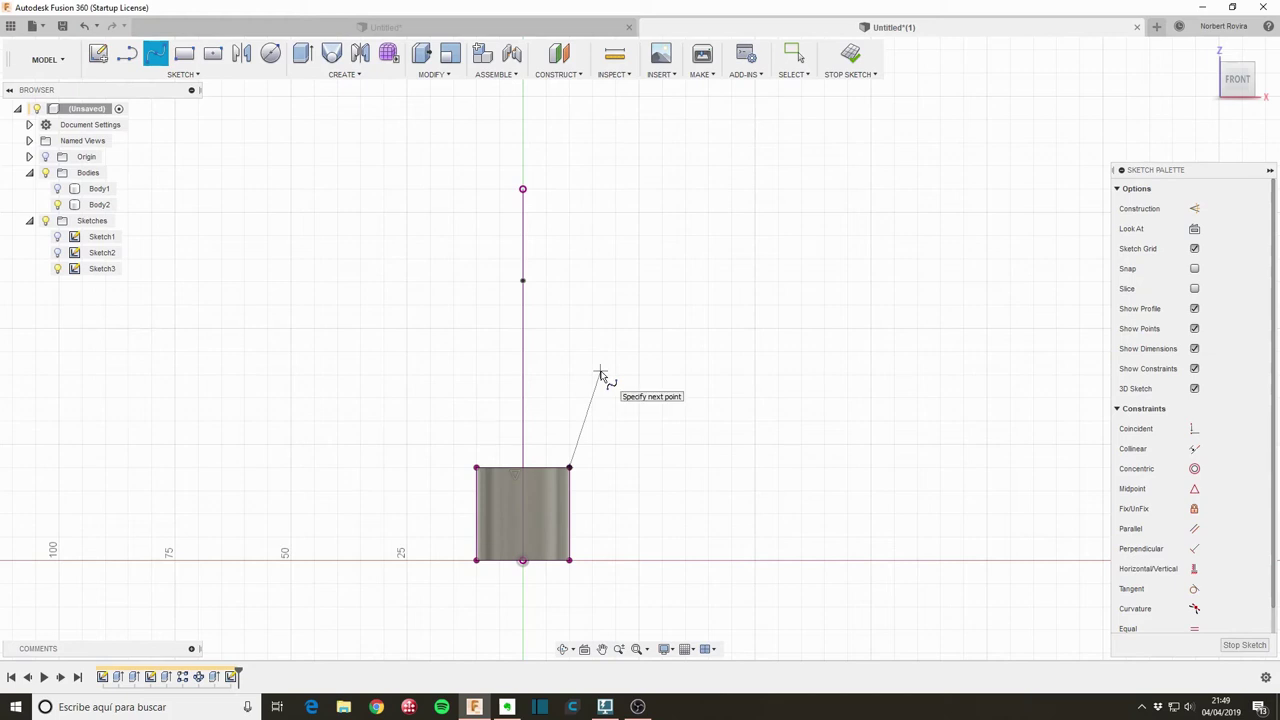
{"action": "left_click", "coordinate": [600, 373]}
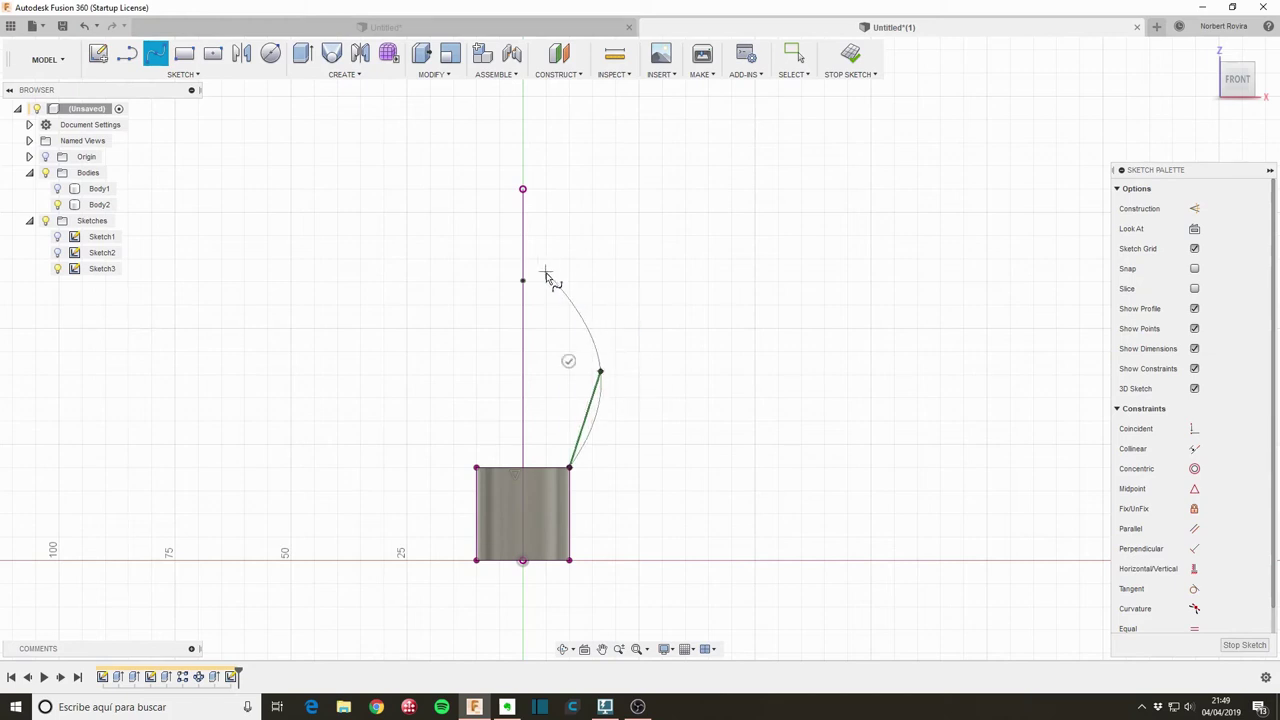
{"action": "double_click", "coordinate": [522, 281]}
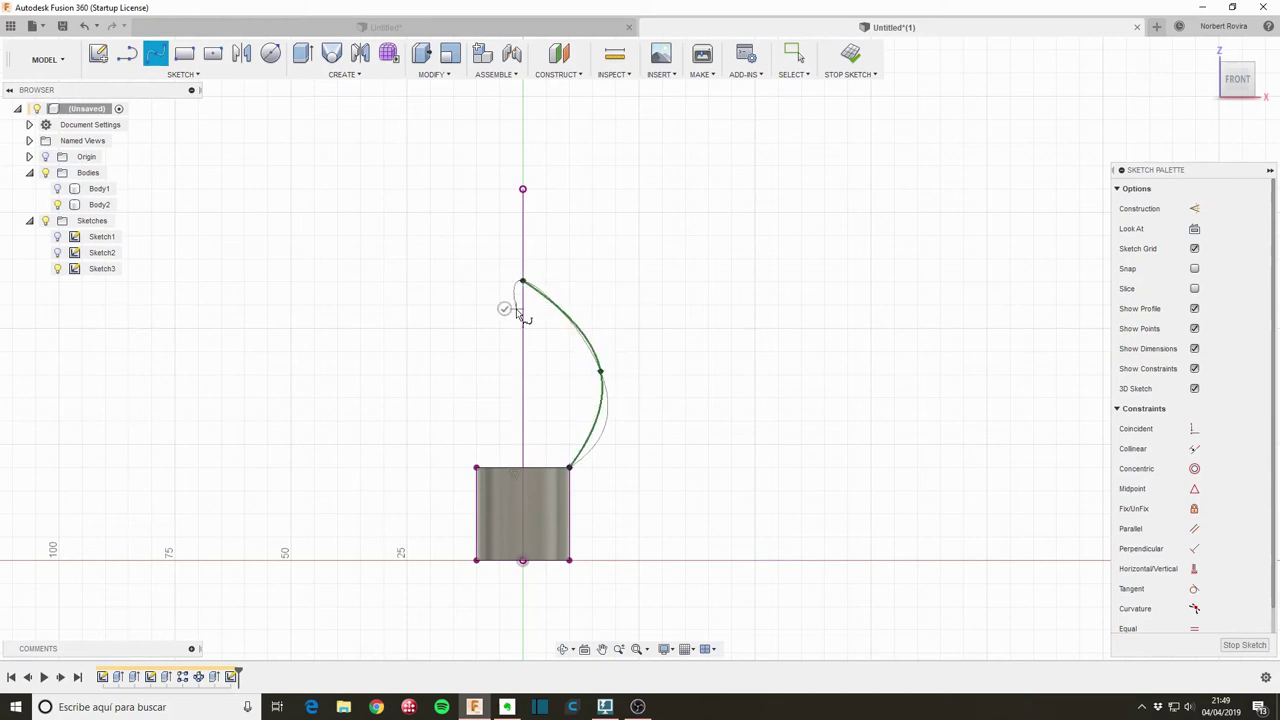
{"action": "key", "text": "Escape"}
Reshape the spline's middle point and make its lower end tangent to the cylinder side.
{"action": "left_click_drag", "start_coordinate": [547, 297], "coordinate": [553, 284]}
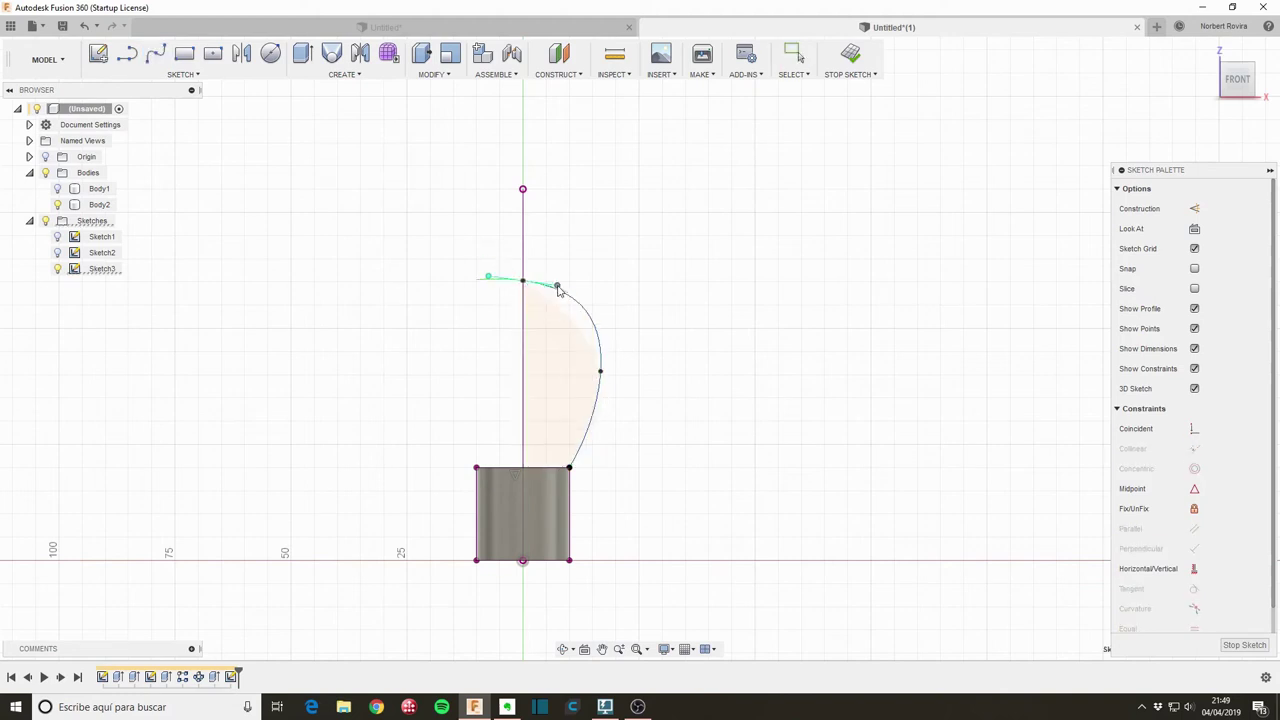
{"action": "left_click", "coordinate": [600, 371]}
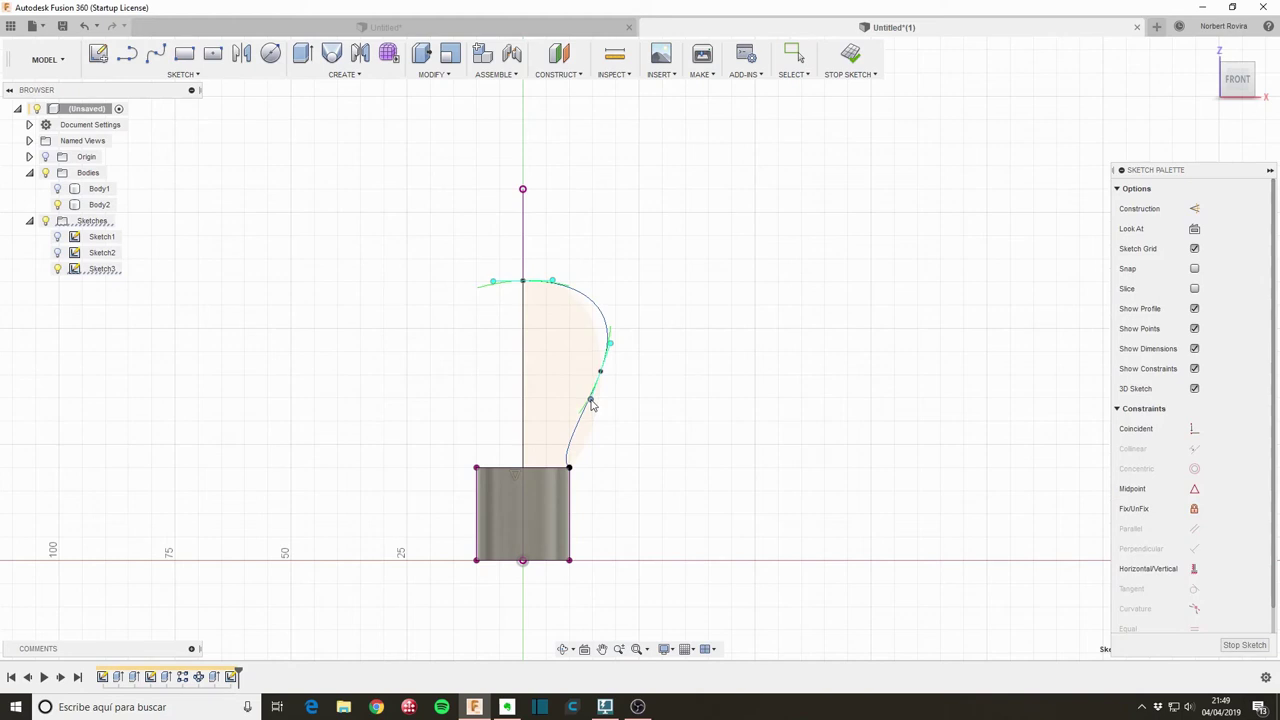
{"action": "left_click_drag", "start_coordinate": [591, 401], "coordinate": [588, 392]}
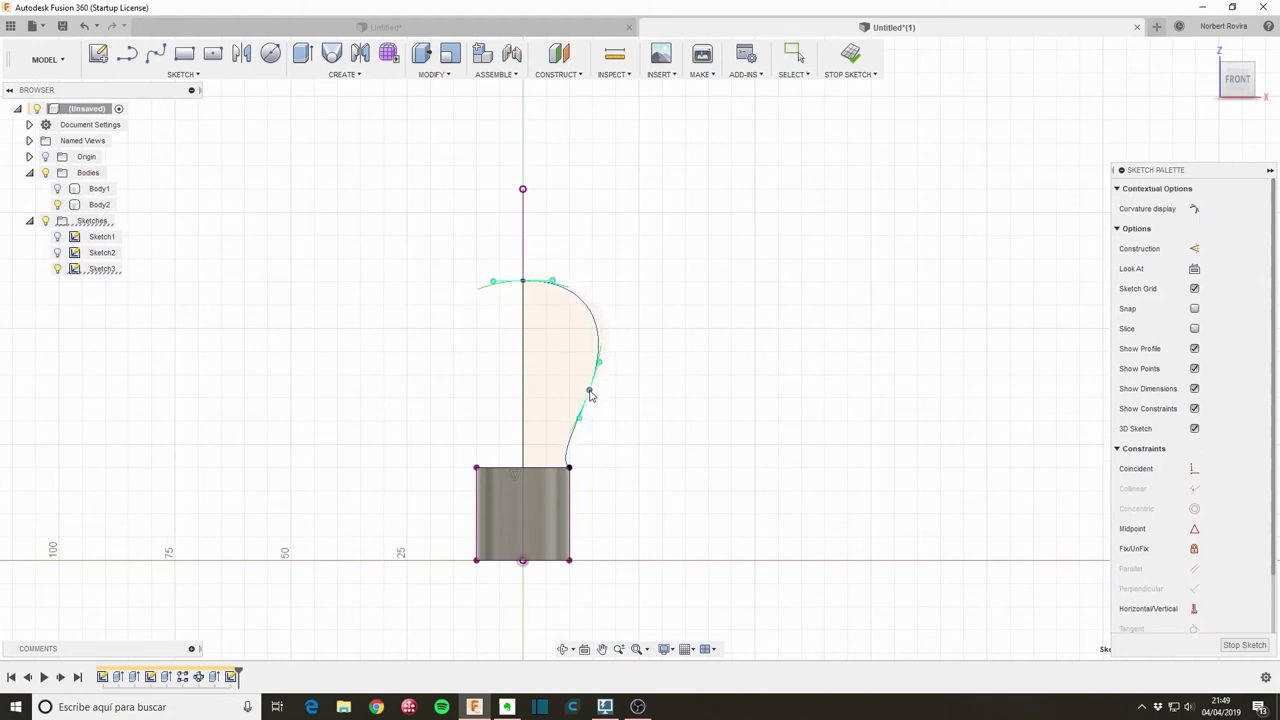
{"action": "left_click", "coordinate": [574, 464]}
{"action": "scroll", "coordinate": [575, 468], "scroll_direction": "up", "scroll_amount": 3}
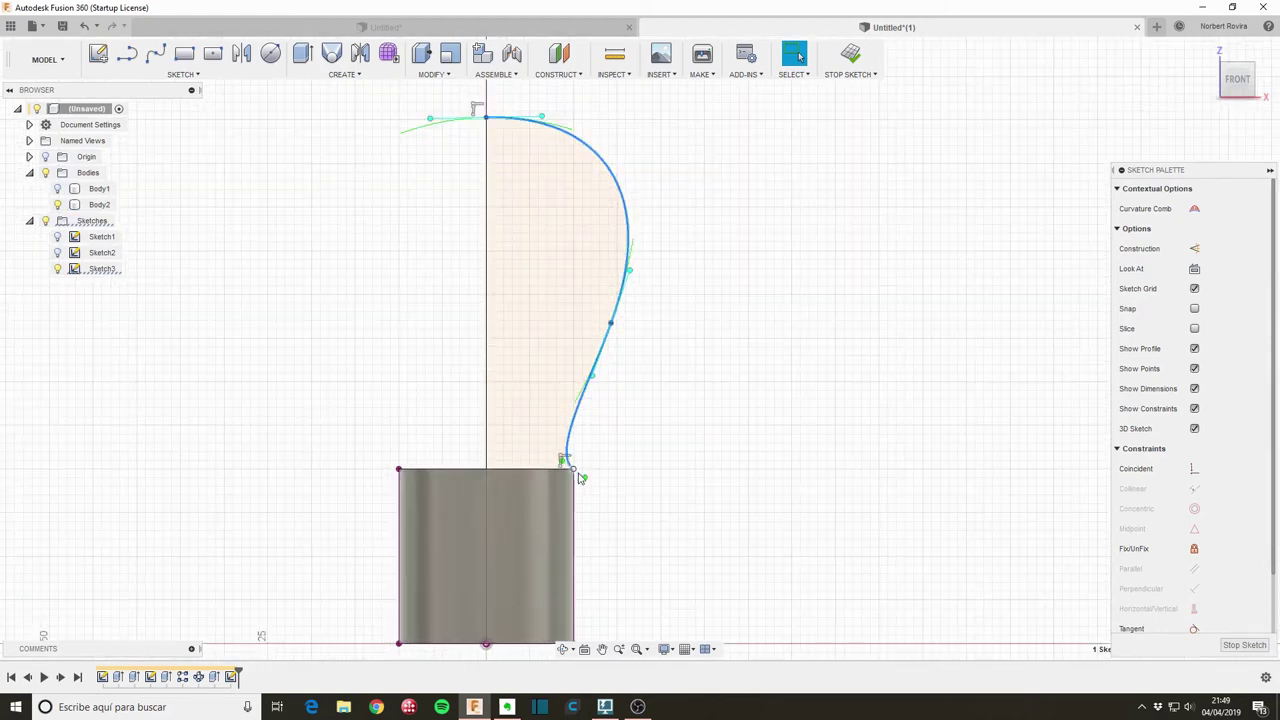
{"action": "left_click", "coordinate": [583, 479]}
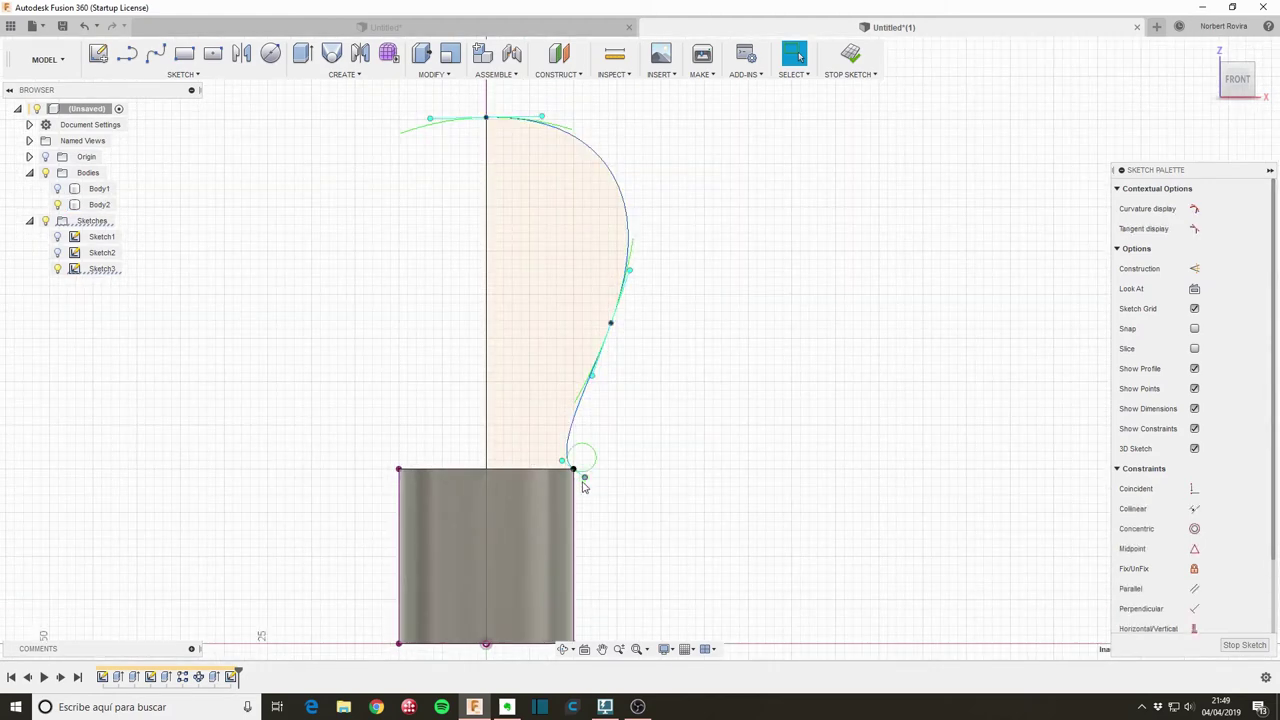
{"action": "left_click", "coordinate": [584, 485]}
{"action": "left_click", "coordinate": [578, 480]}
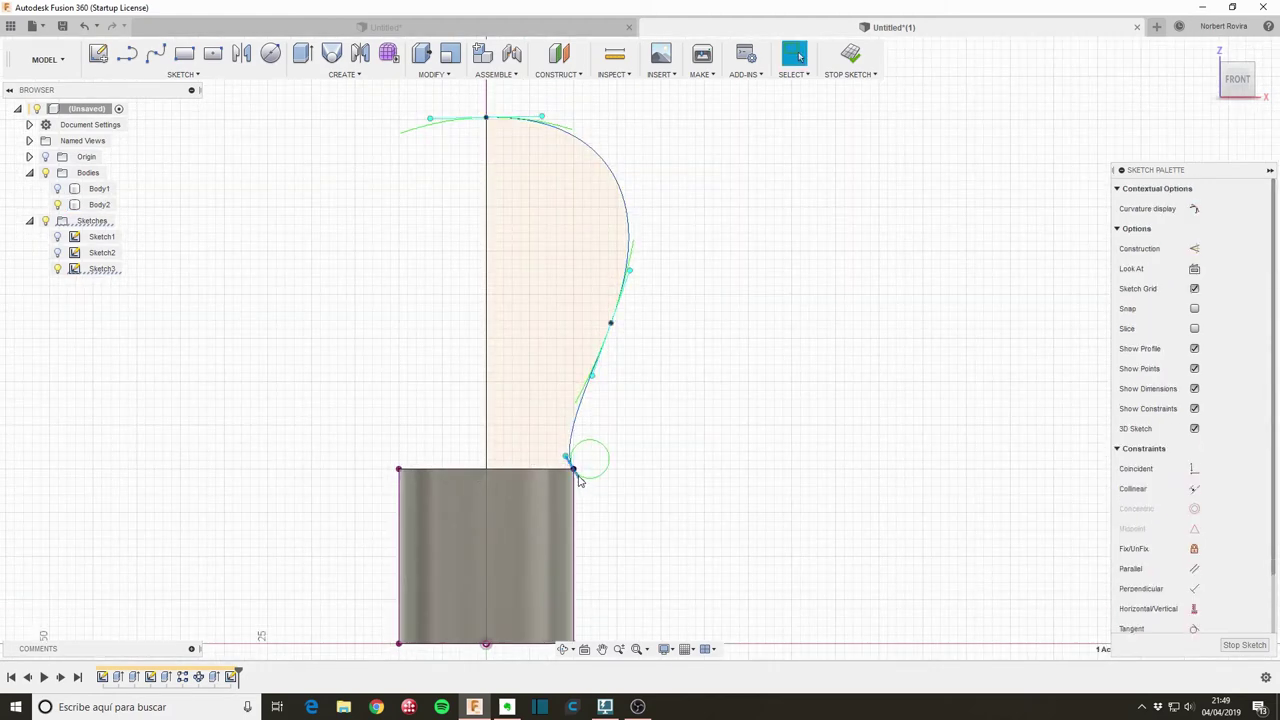
{"action": "left_click", "coordinate": [1175, 628]}
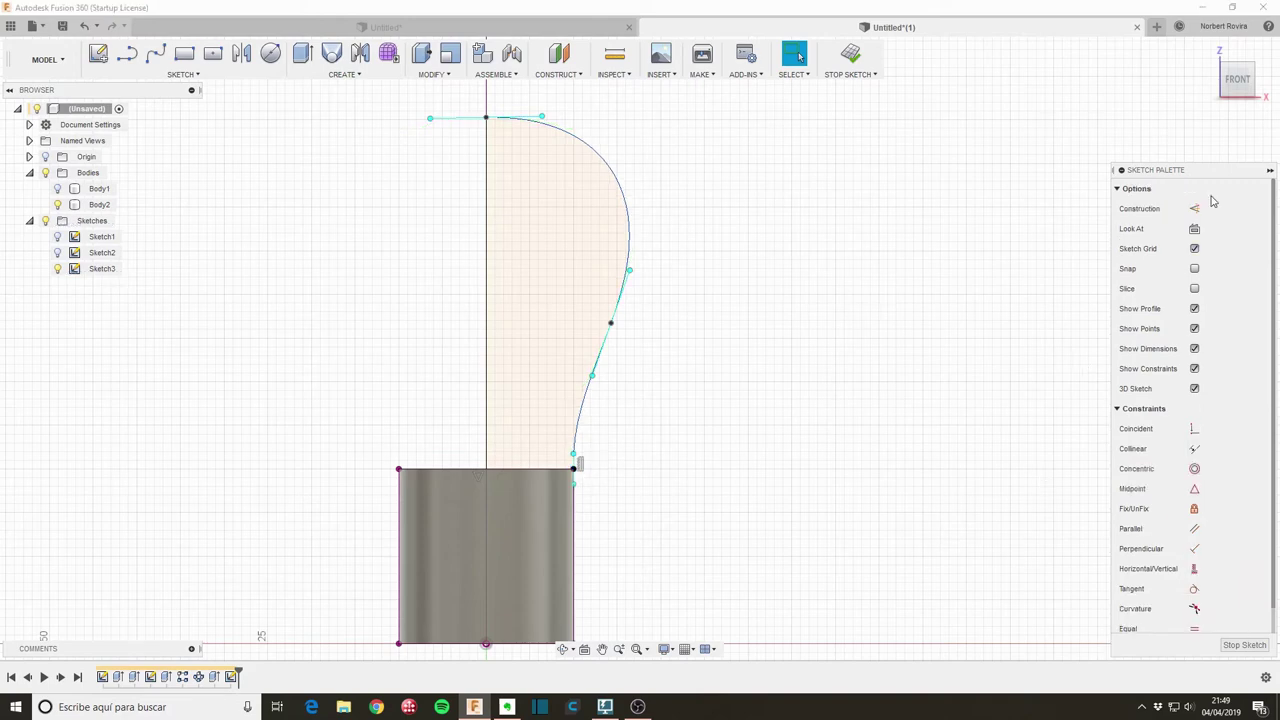
Constrain the bulb curve's top tangent handle to horizontal.
{"action": "left_click_drag", "start_coordinate": [1220, 170], "coordinate": [1215, 126]}
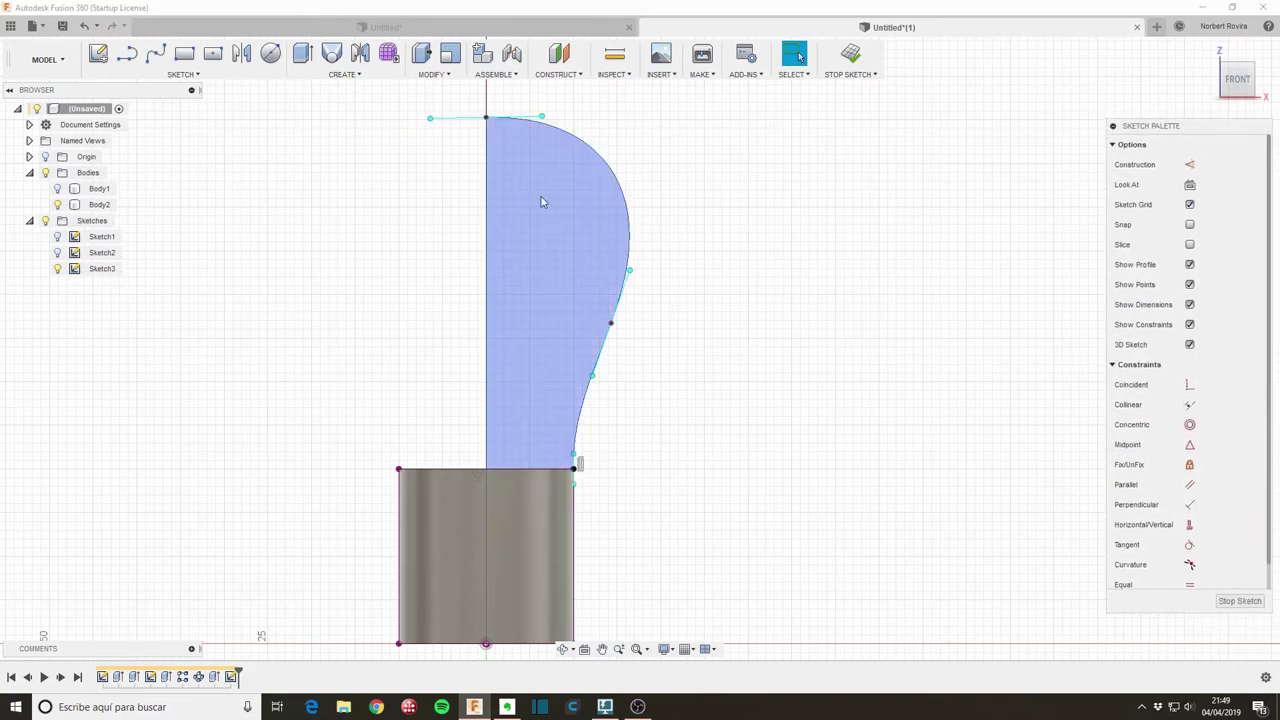
{"action": "left_click", "coordinate": [530, 119]}
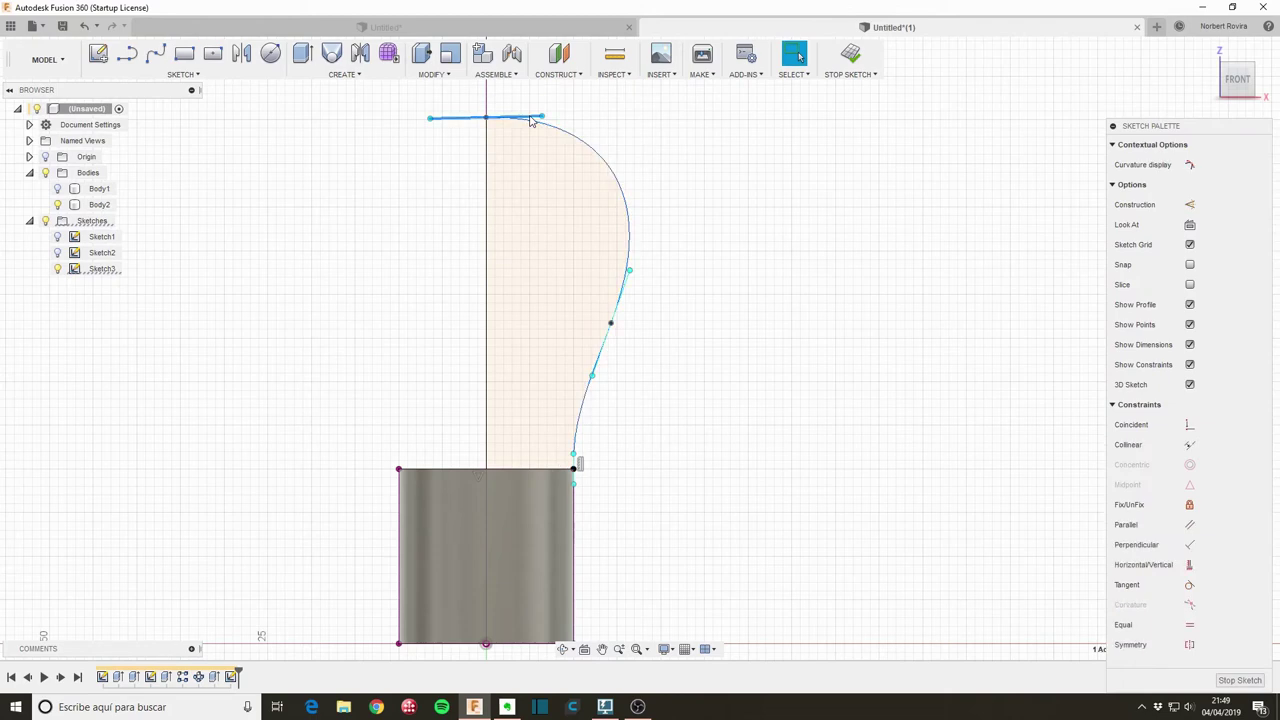
{"action": "left_click", "coordinate": [1189, 564]}
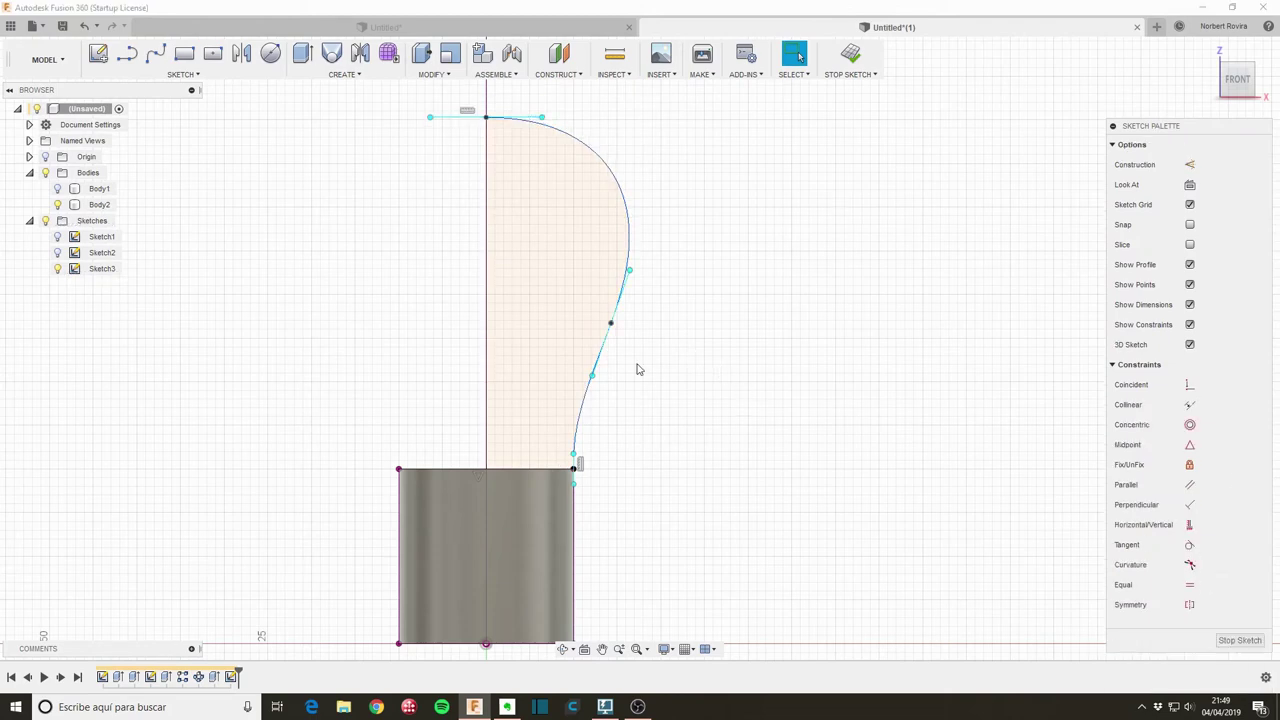
{"action": "scroll", "coordinate": [650, 368], "scroll_direction": "down", "scroll_amount": 2}
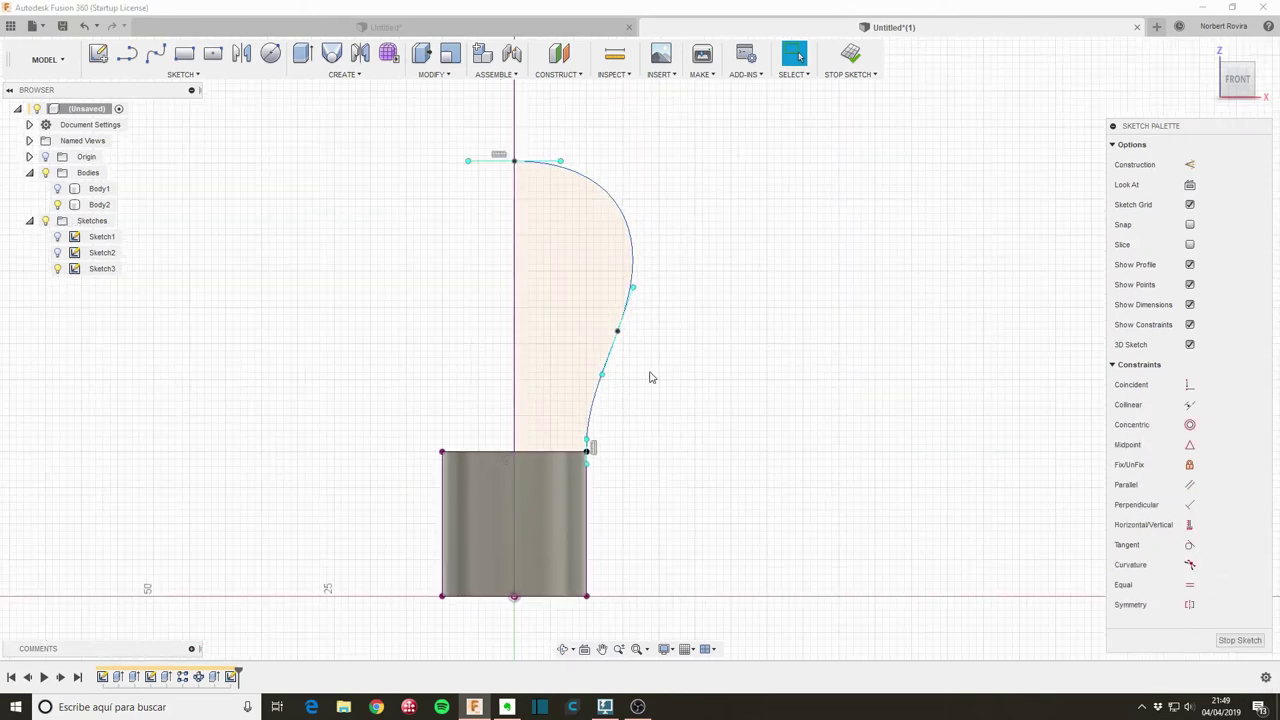
{"action": "scroll", "coordinate": [650, 375], "scroll_direction": "down", "scroll_amount": 2}
{"action": "scroll", "coordinate": [650, 377], "scroll_direction": "down", "scroll_amount": 1}
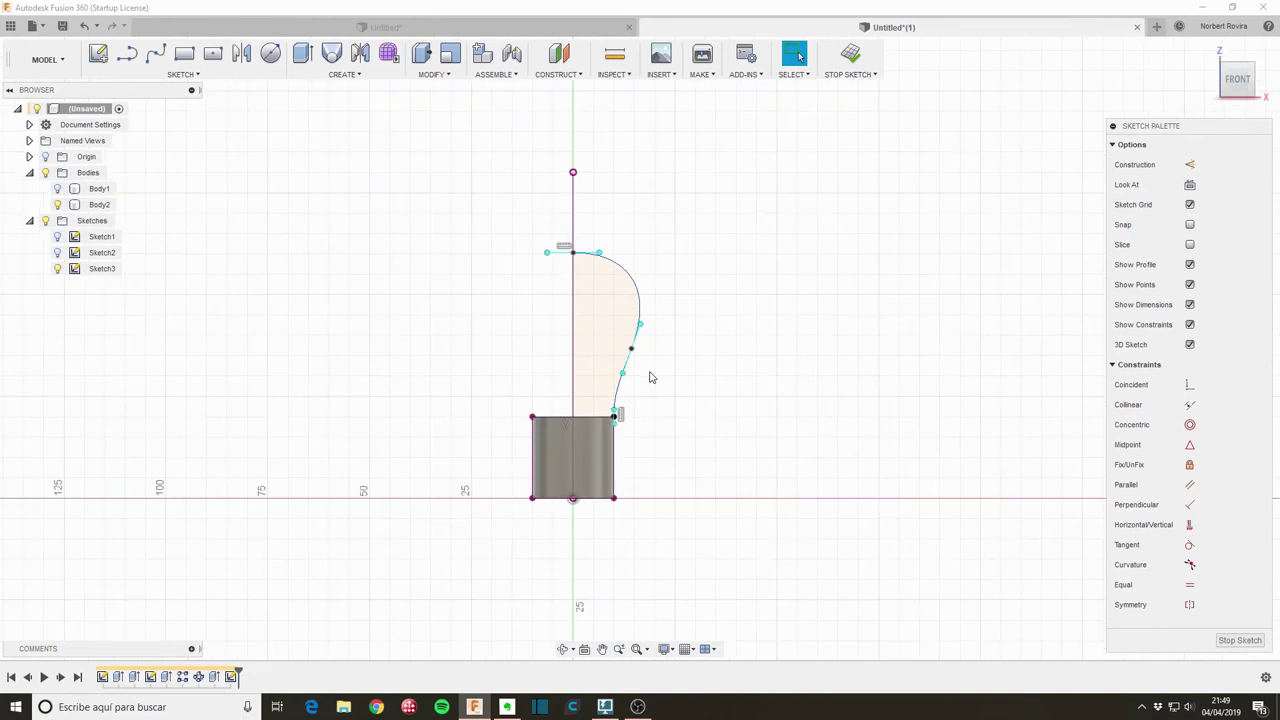
Raise the curve's top point, widen its bulge, and finish Sketch3.
{"action": "left_click", "coordinate": [574, 253]}
{"action": "left_click_drag", "start_coordinate": [574, 253], "coordinate": [574, 242]}
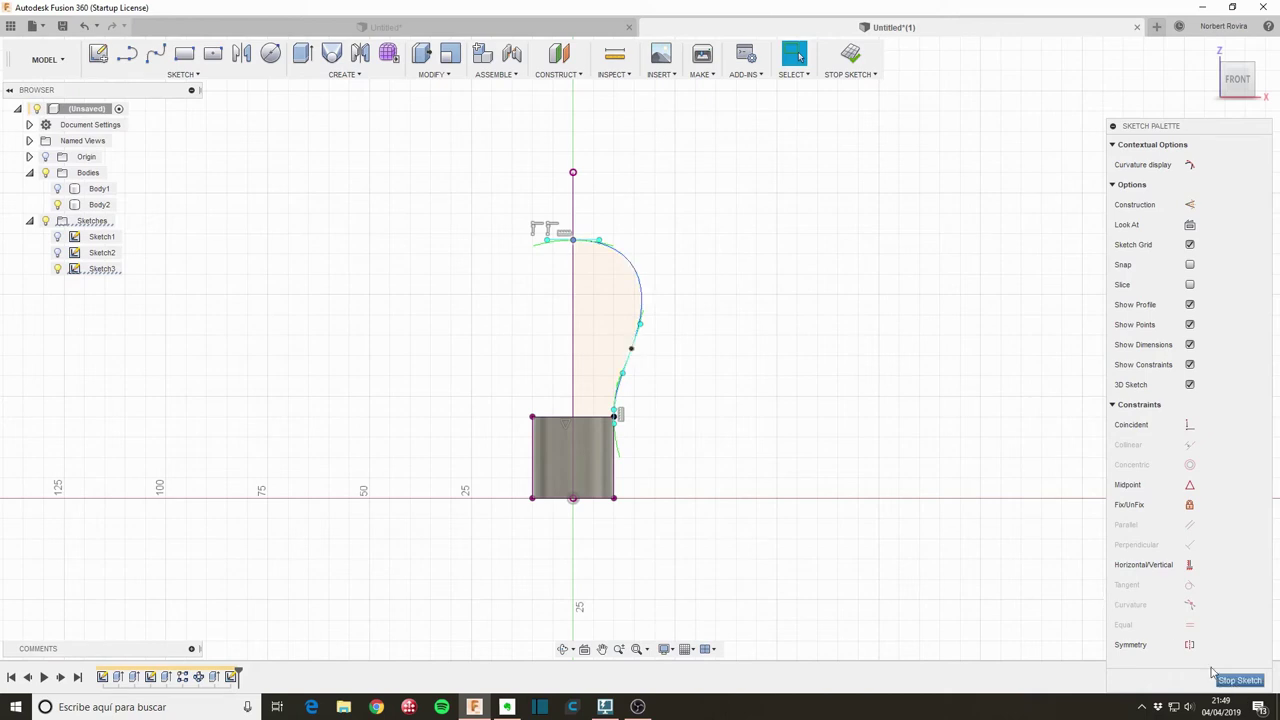
{"action": "left_click", "coordinate": [631, 350]}
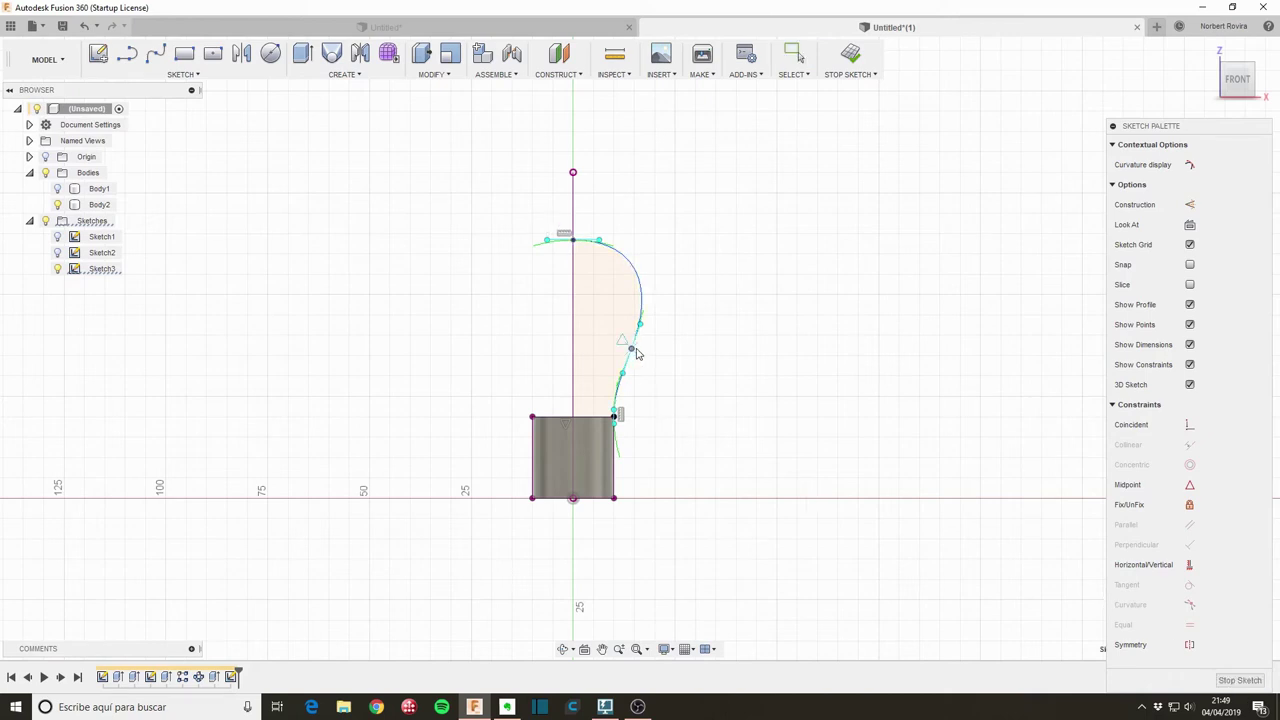
{"action": "left_click_drag", "start_coordinate": [636, 353], "coordinate": [640, 354]}
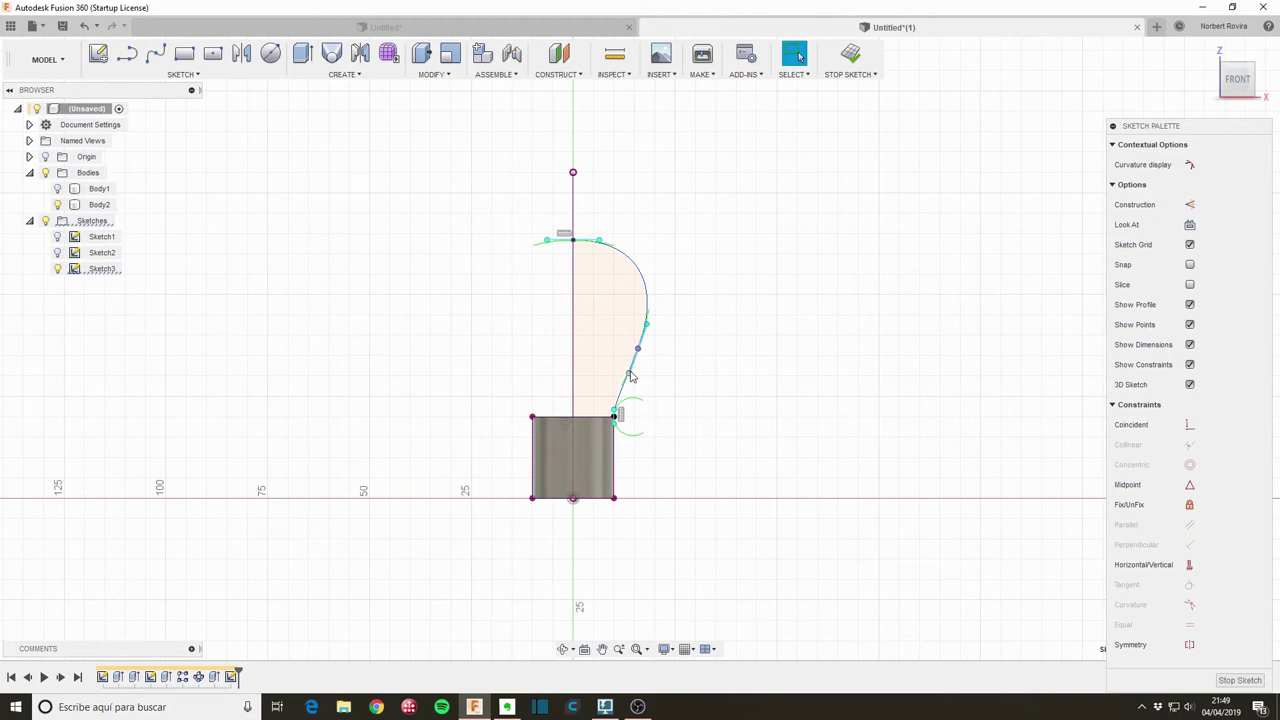
{"action": "left_click_drag", "start_coordinate": [630, 378], "coordinate": [628, 377]}
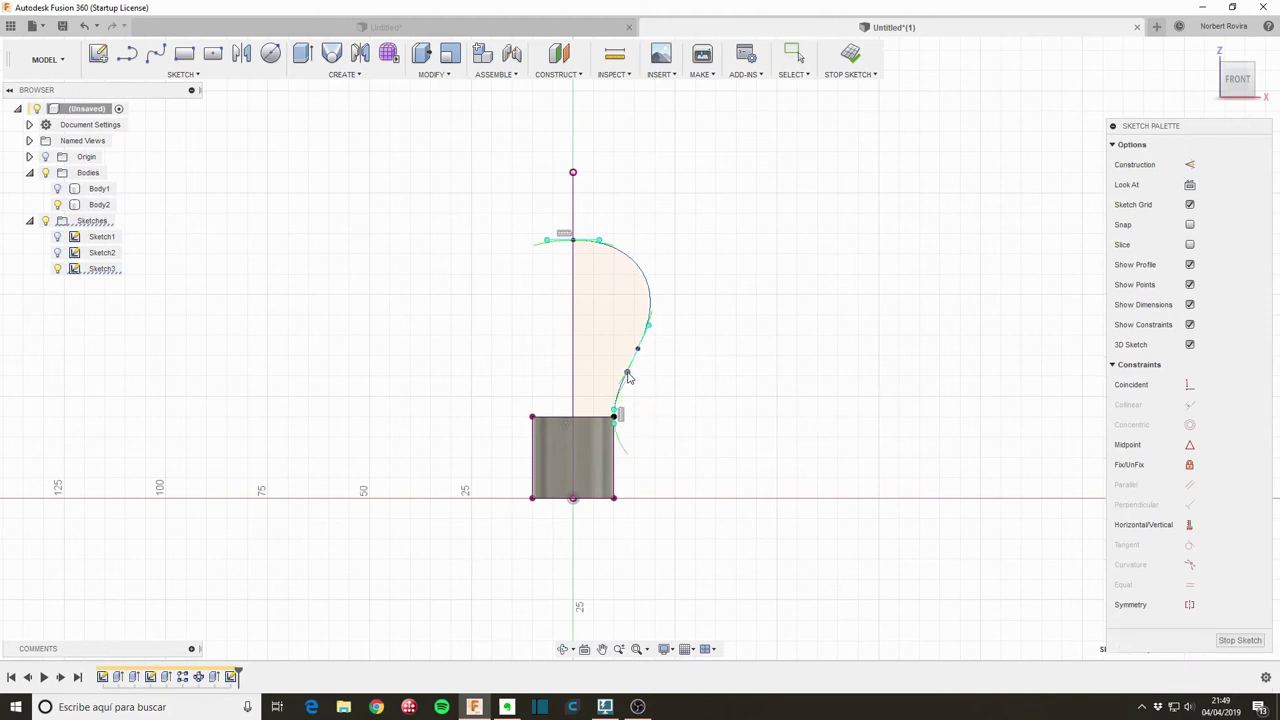
{"action": "left_click", "coordinate": [1257, 642]}
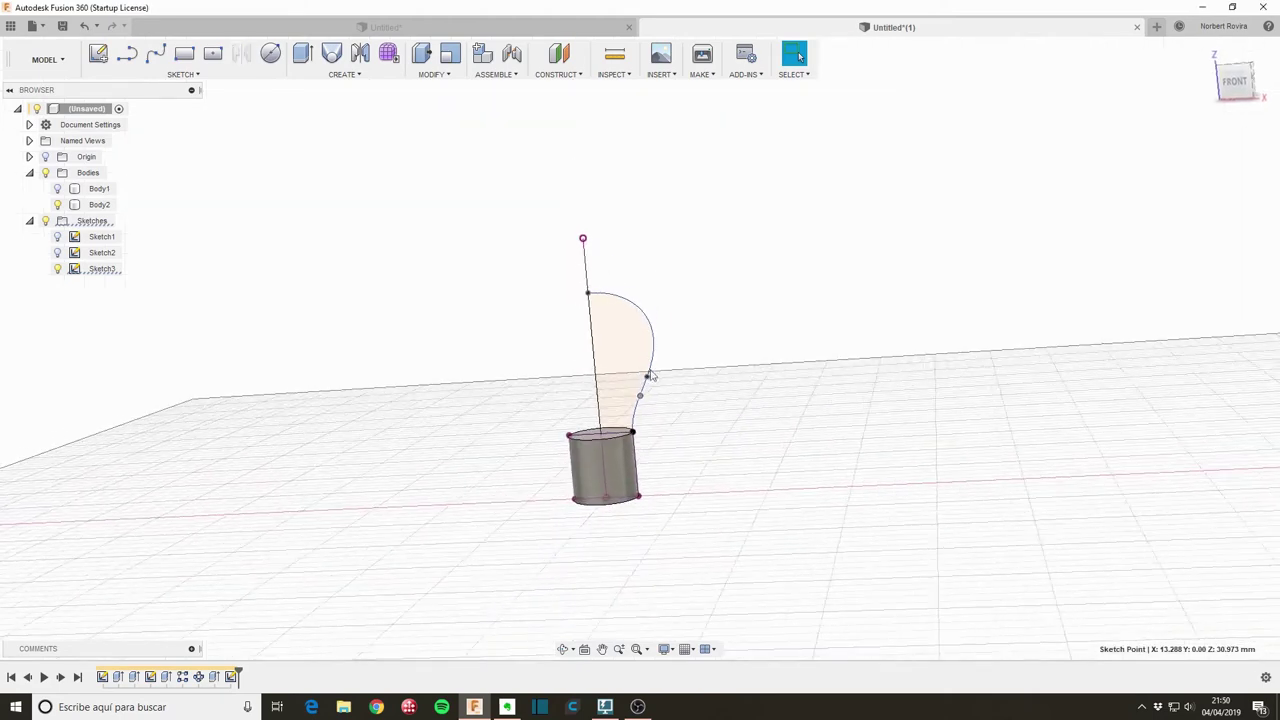
Revolve the bulb outline around the vertical line into new Body3, hiding Body1 meanwhile.
{"action": "left_click", "coordinate": [58, 189]}
{"action": "left_click", "coordinate": [58, 189]}
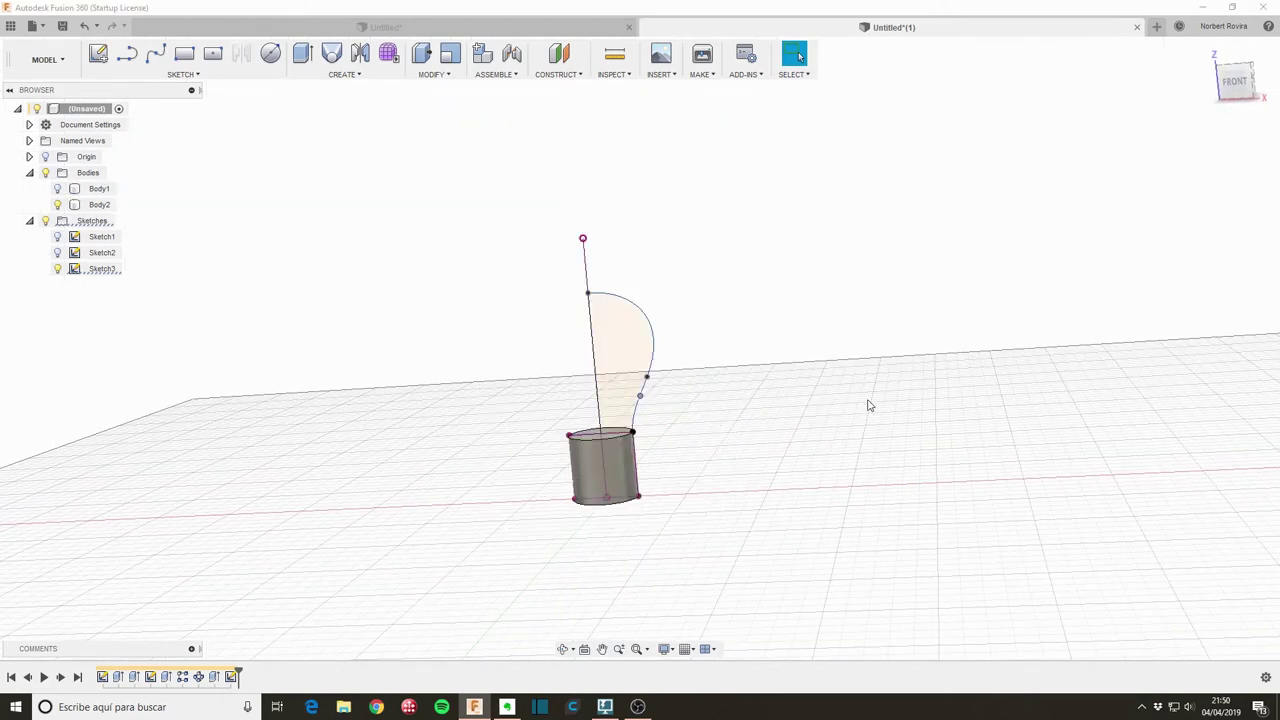
{"action": "key", "text": "s"}
{"action": "left_click", "coordinate": [920, 433]}
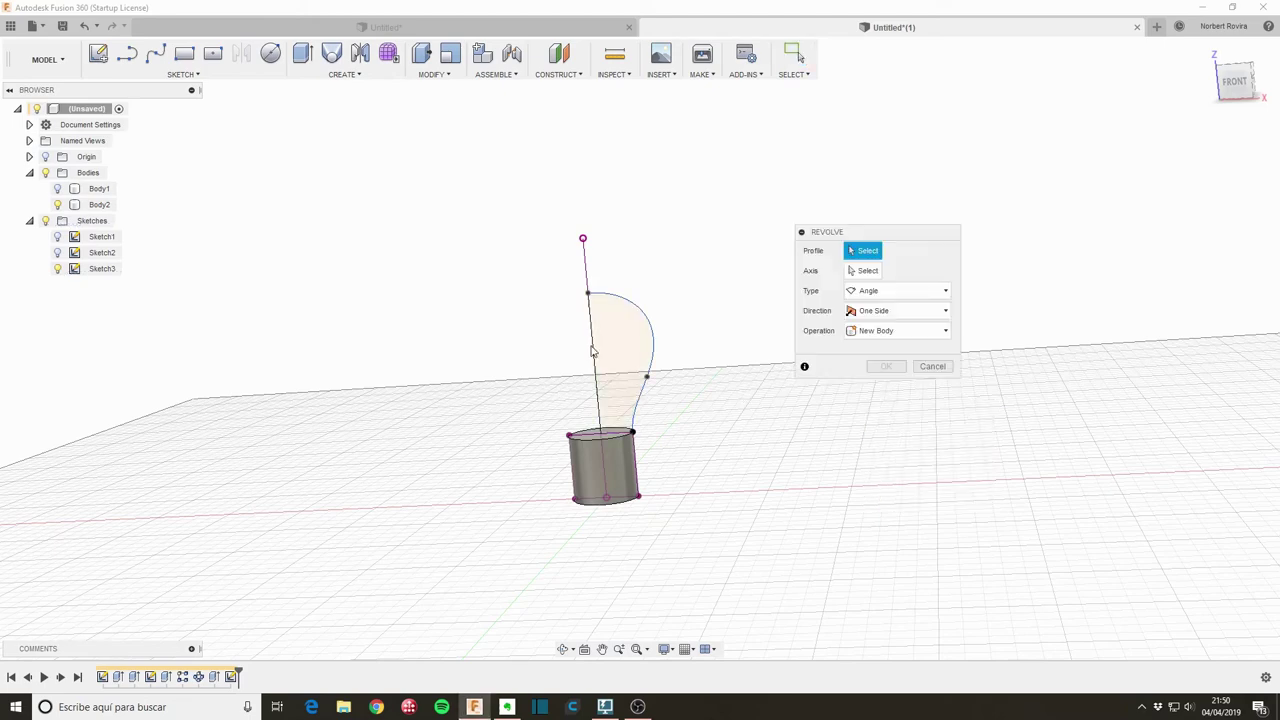
{"action": "left_click", "coordinate": [614, 343]}
{"action": "left_click", "coordinate": [866, 270]}
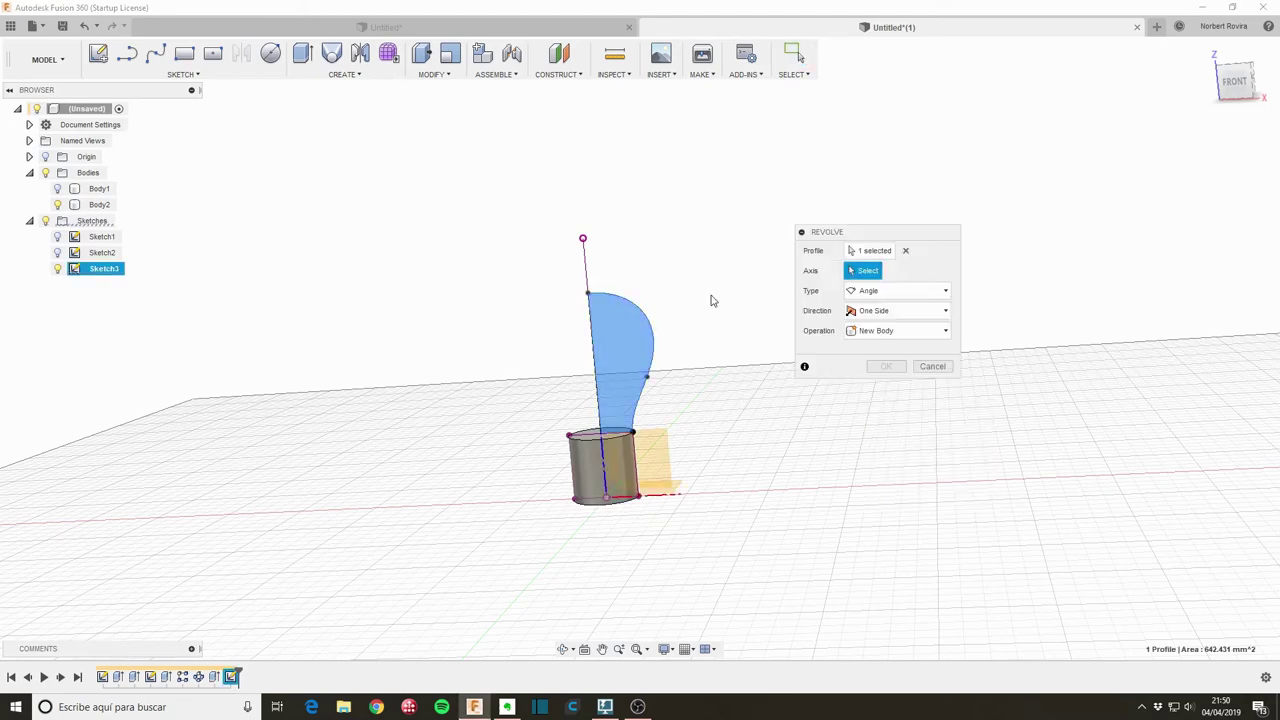
{"action": "left_click", "coordinate": [602, 458]}
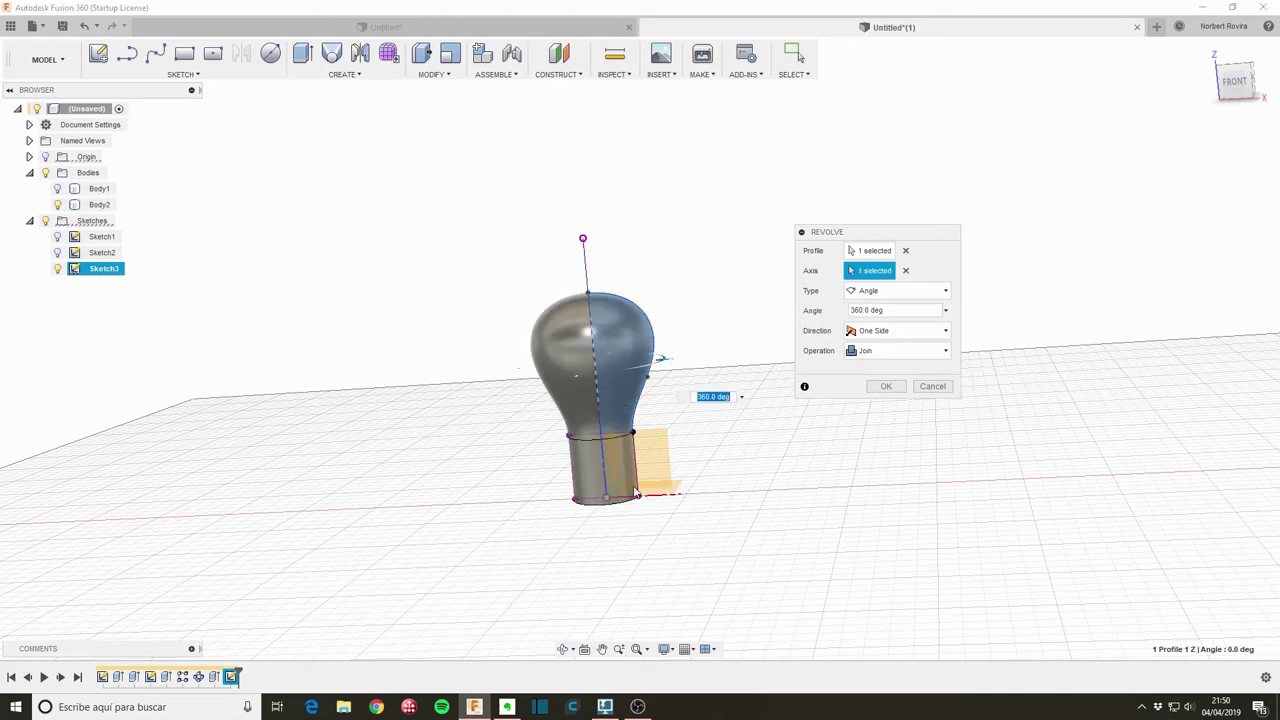
{"action": "left_click", "coordinate": [918, 351]}
{"action": "left_click", "coordinate": [860, 420]}
{"action": "left_click", "coordinate": [886, 388]}
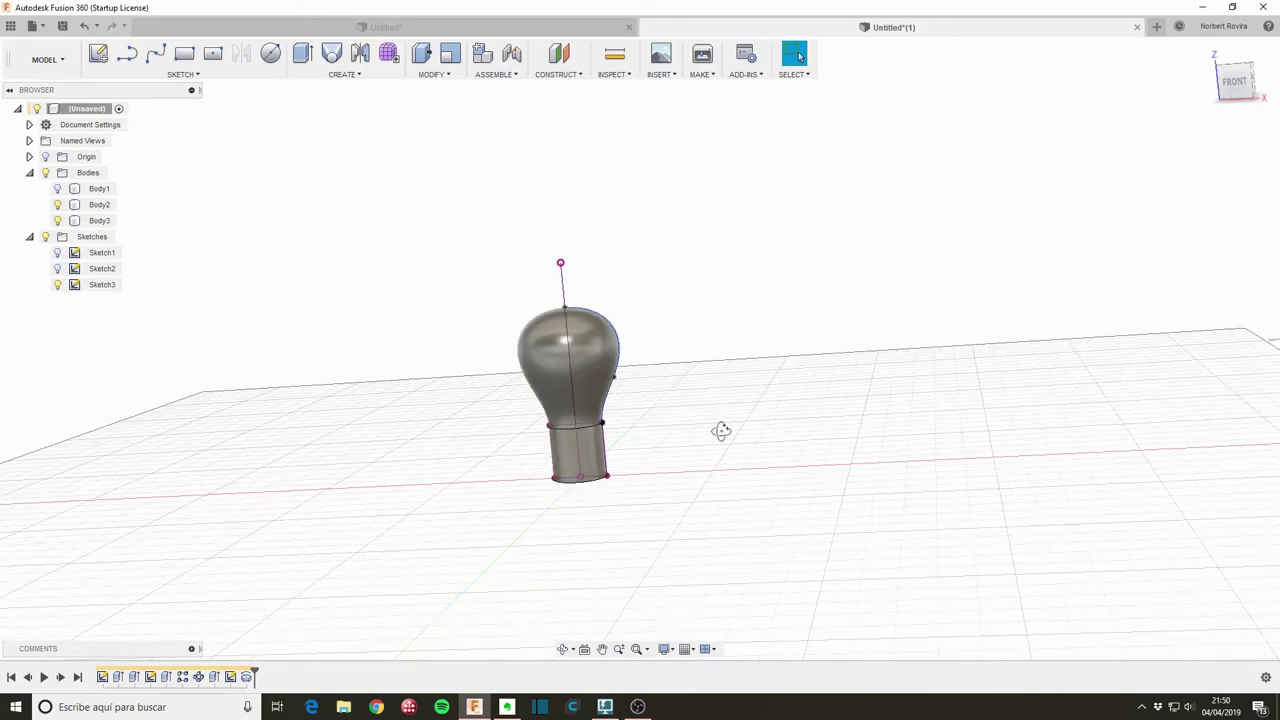
{"action": "middle_click_drag", "start_coordinate": [723, 431], "coordinate": [698, 440], "text": "shift"}
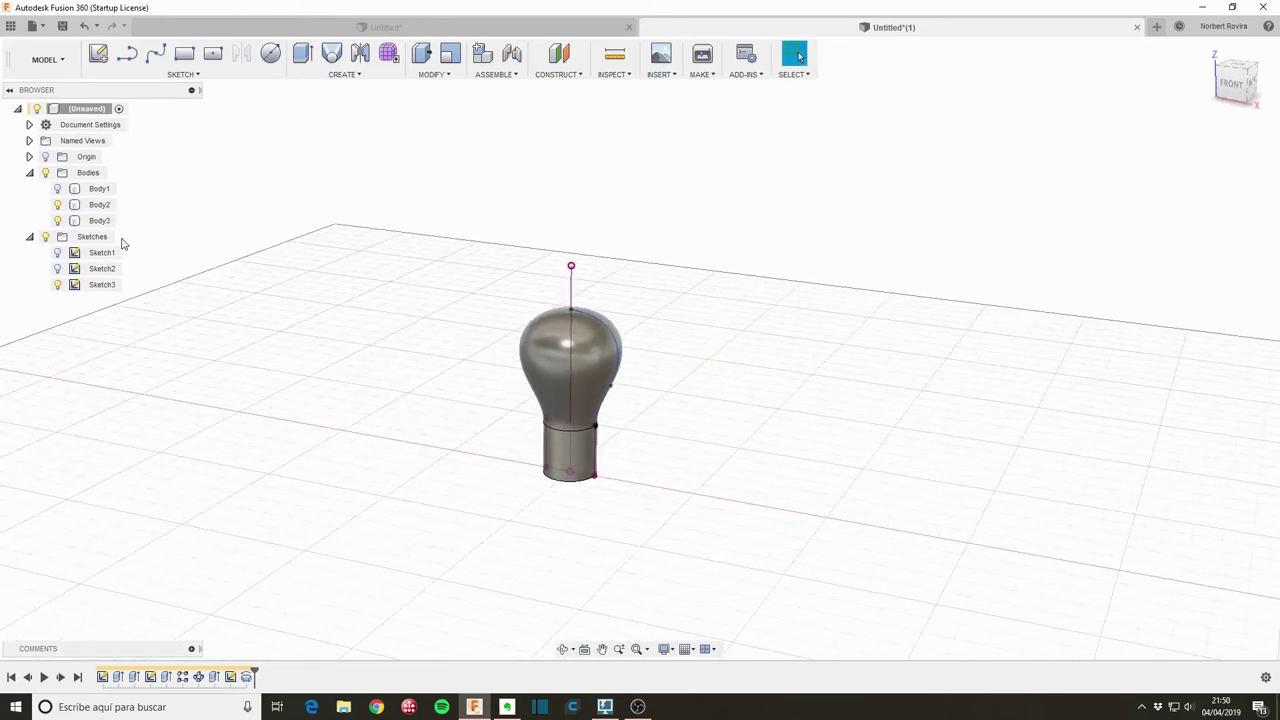
{"action": "left_click", "coordinate": [57, 188]}
Create a construction plane offset 420 mm from the XZ plane.
{"action": "mouse_move", "coordinate": [794, 337]}
{"action": "middle_mouse_down", "text": "shift"}
{"action": "mouse_move", "coordinate": [775, 308]}
{"action": "mouse_move", "coordinate": [794, 286]}
{"action": "mouse_move", "coordinate": [763, 283]}
{"action": "mouse_move", "coordinate": [769, 390]}
{"action": "middle_mouse_up", "text": "shift"}
{"action": "left_click", "coordinate": [578, 80]}
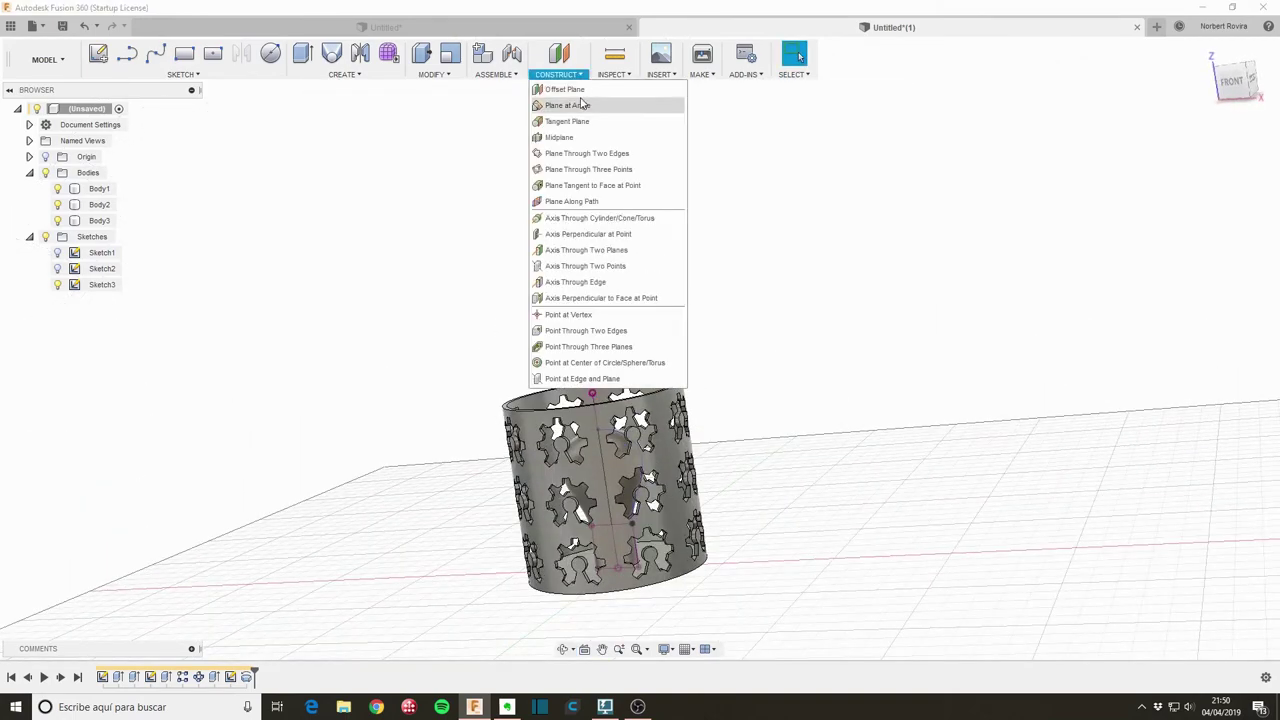
{"action": "left_click", "coordinate": [589, 100]}
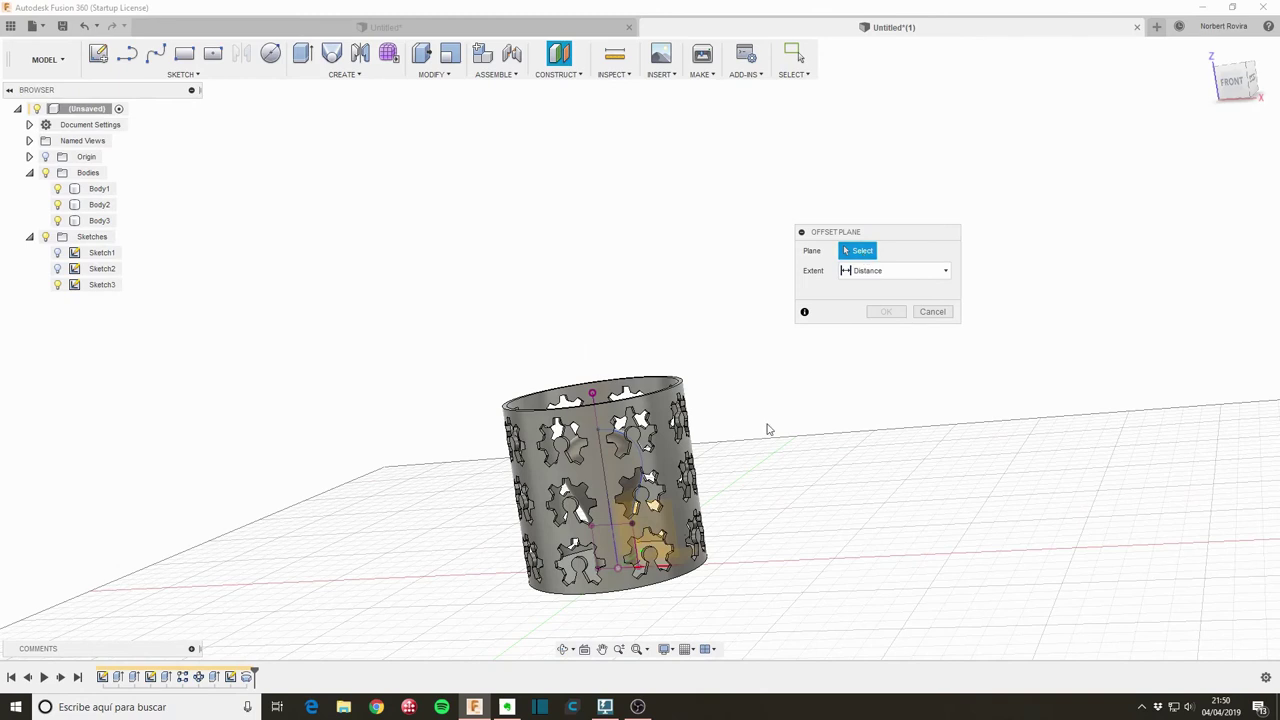
{"action": "left_click", "coordinate": [662, 530]}
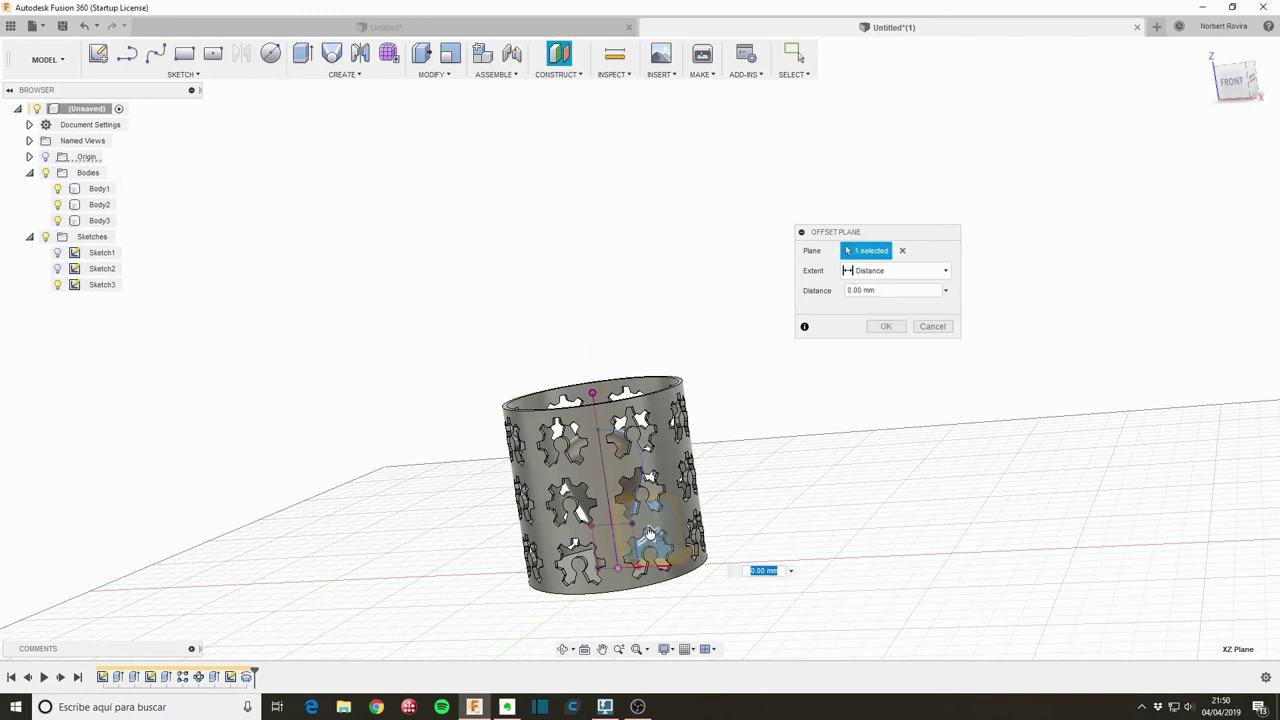
{"action": "mouse_move", "coordinate": [650, 540]}
{"action": "left_mouse_down"}
{"action": "mouse_move", "coordinate": [935, 360]}
{"action": "mouse_move", "coordinate": [914, 371]}
{"action": "left_mouse_up"}
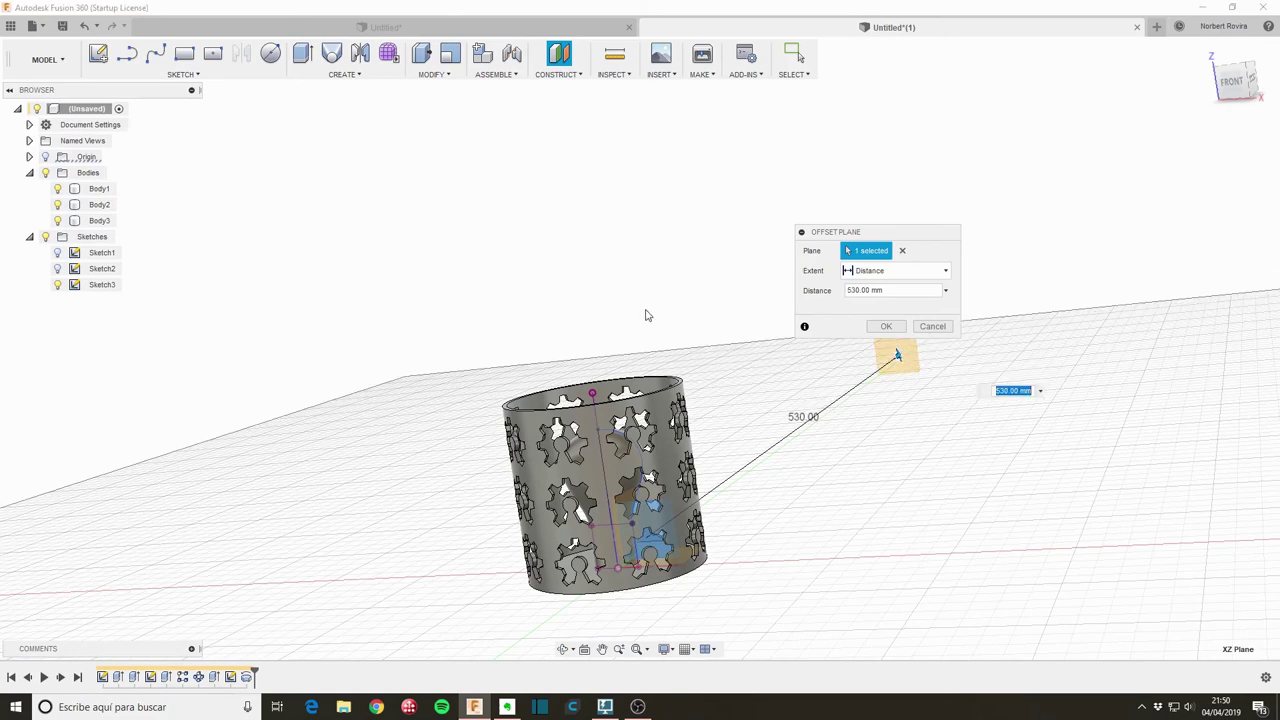
{"action": "middle_click_drag", "start_coordinate": [646, 314], "coordinate": [685, 338], "text": "shift"}
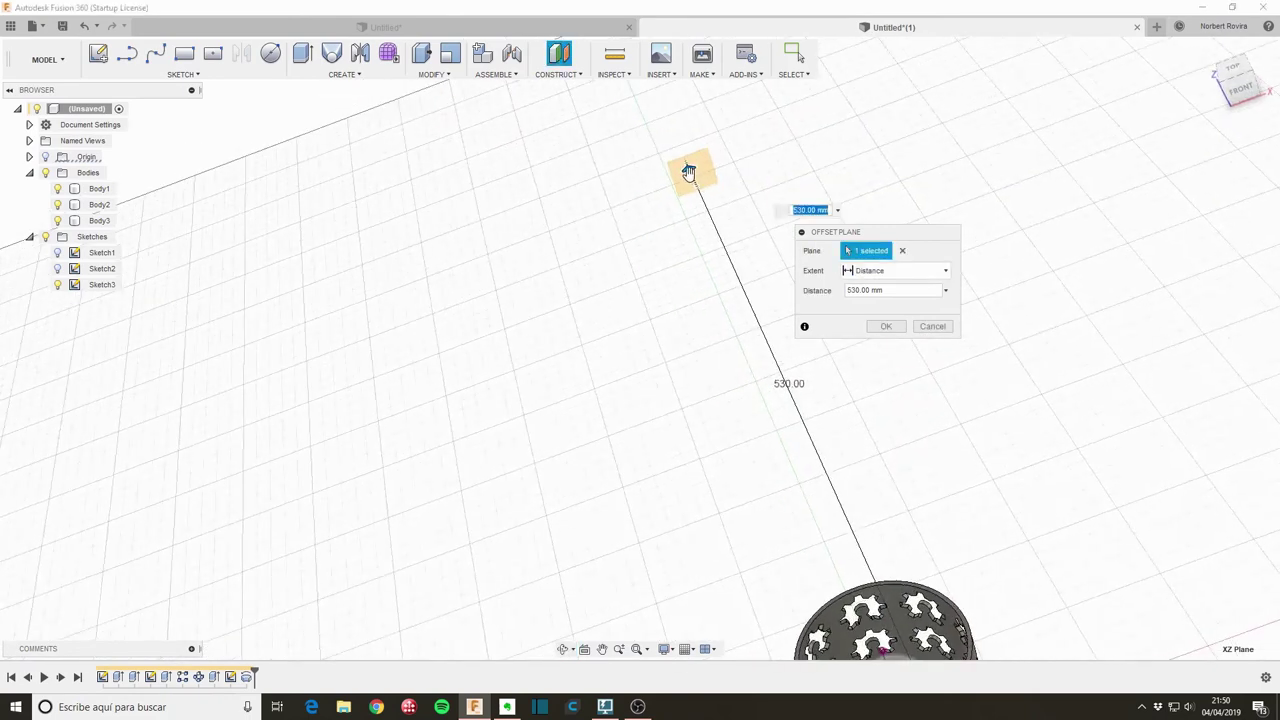
{"action": "left_click_drag", "start_coordinate": [688, 172], "coordinate": [724, 248]}
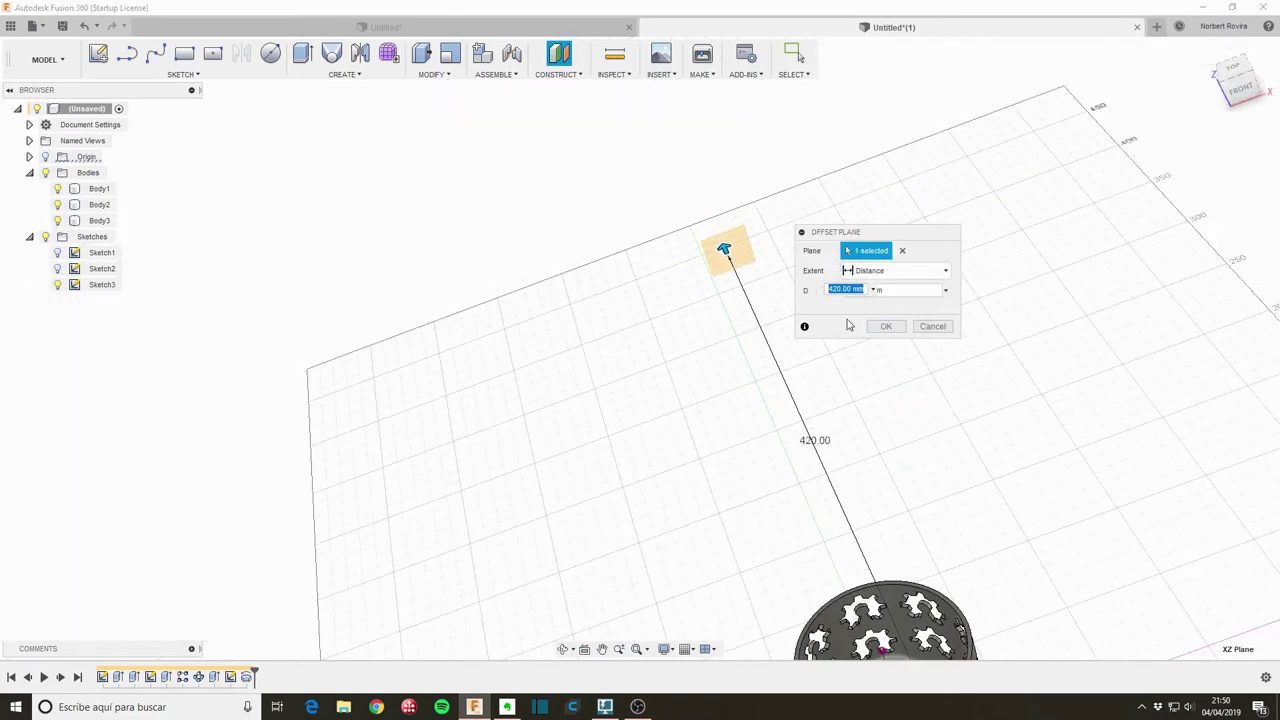
{"action": "left_click", "coordinate": [882, 328]}
Start a new sketch, Sketch4, on the offset plane.
{"action": "key", "text": "s"}
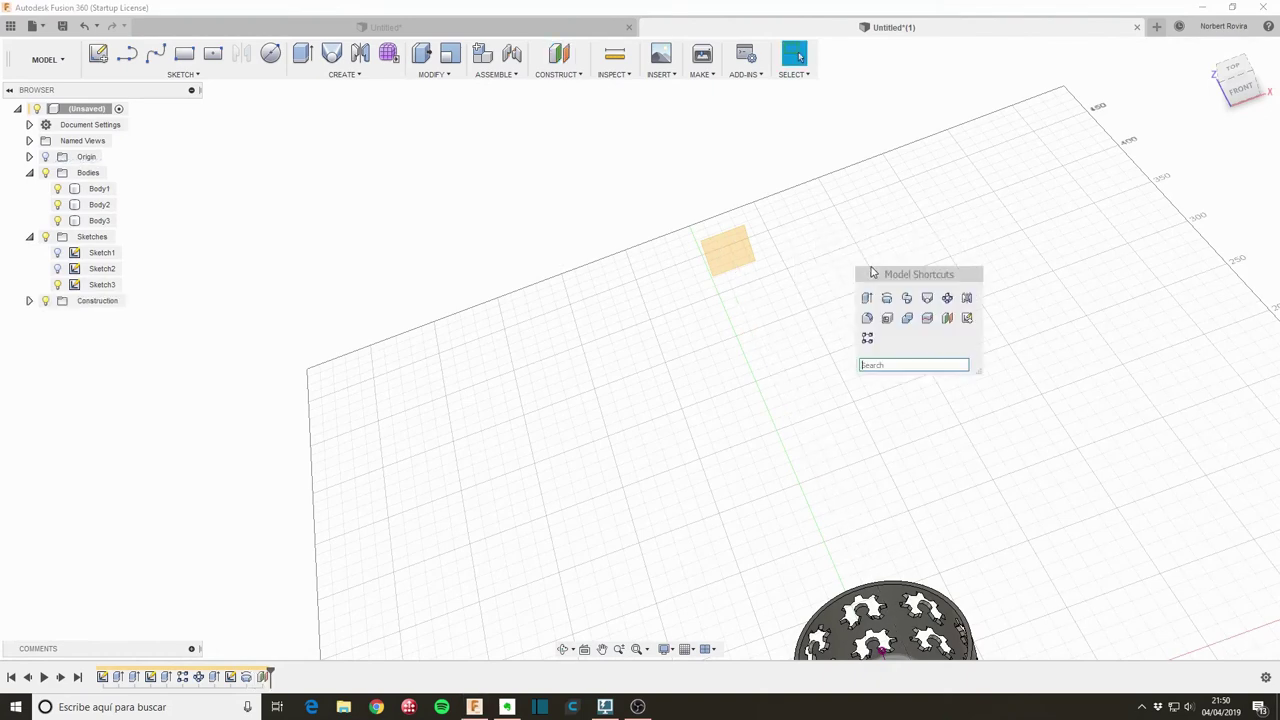
{"action": "left_click", "coordinate": [967, 318]}
{"action": "left_click", "coordinate": [735, 255]}
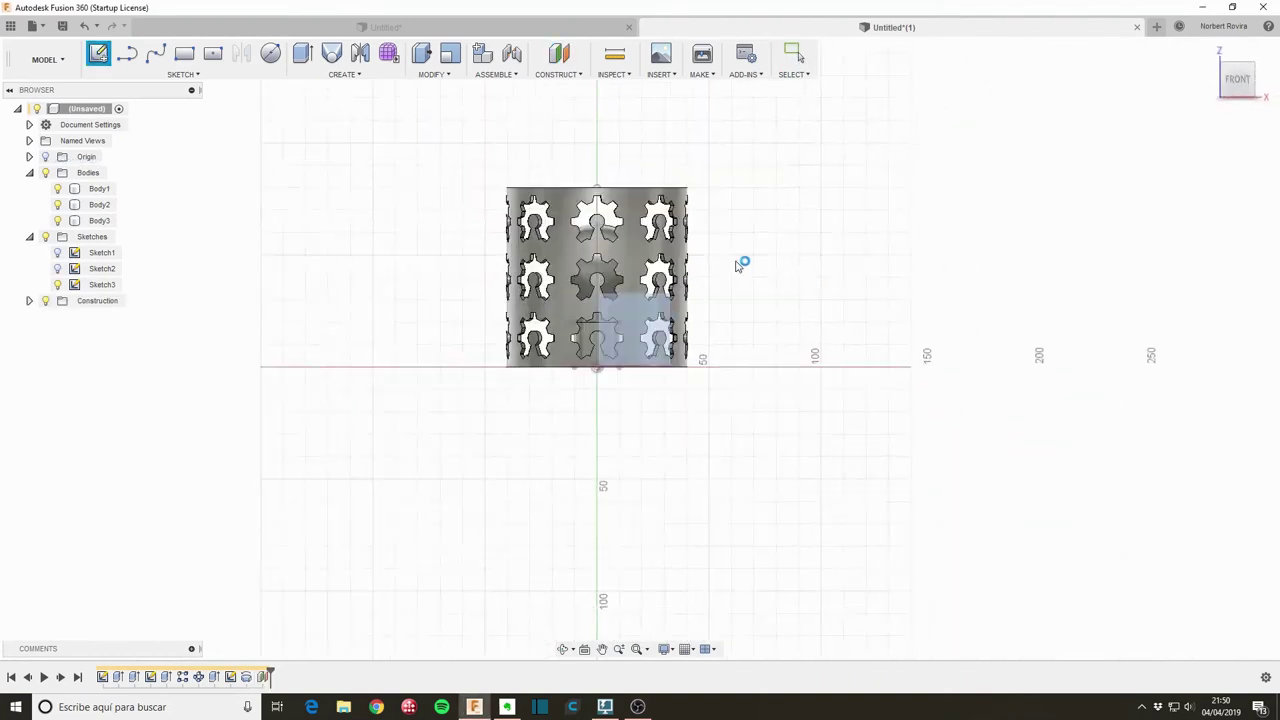
{"action": "scroll", "coordinate": [728, 334], "scroll_direction": "down", "scroll_amount": 3}
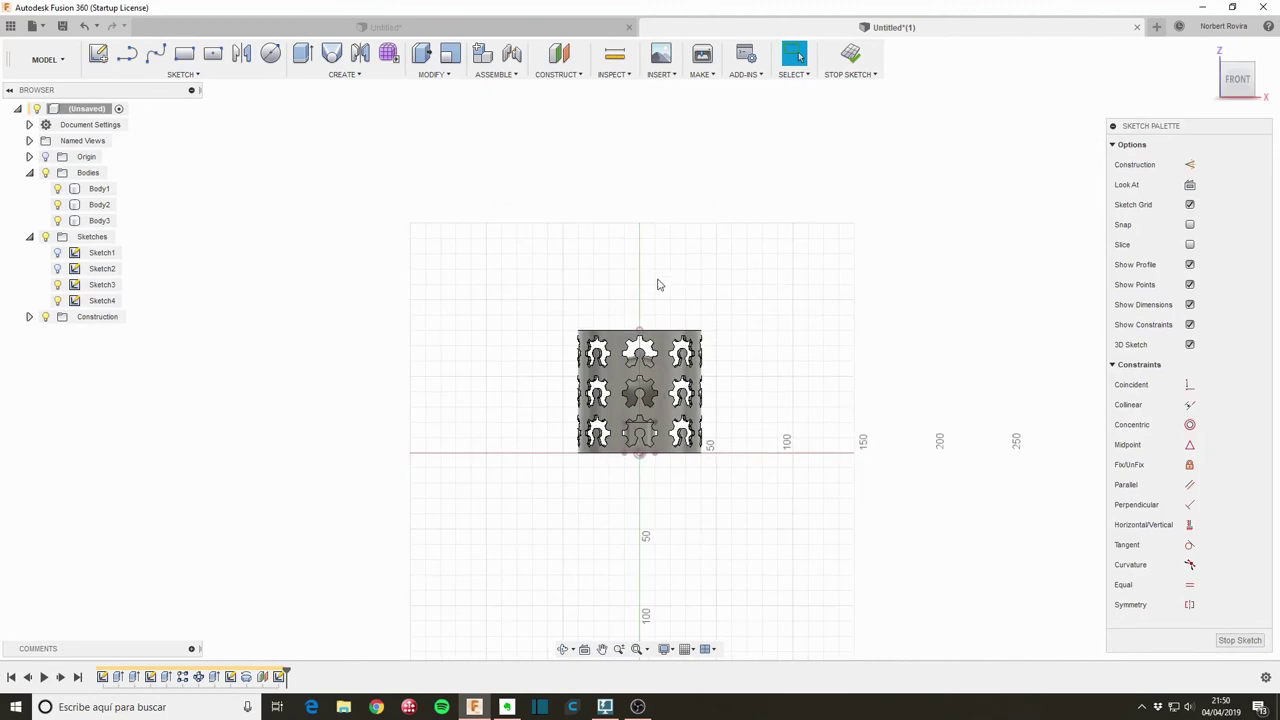
Draw a large two-point rectangle starting from the left on the horizontal axis.
{"action": "mouse_move", "coordinate": [657, 280]}
{"action": "middle_mouse_down"}
{"action": "mouse_move", "coordinate": [574, 315]}
{"action": "mouse_move", "coordinate": [557, 342]}
{"action": "middle_mouse_up"}
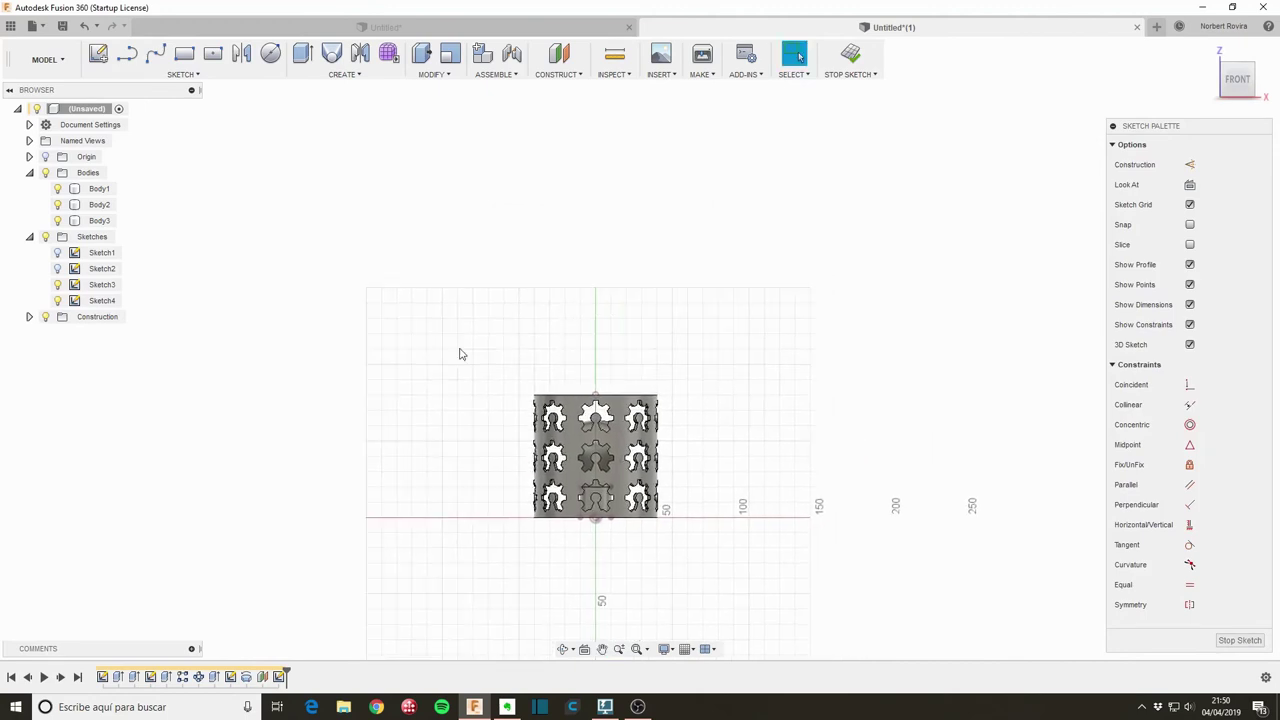
{"action": "left_click", "coordinate": [188, 56]}
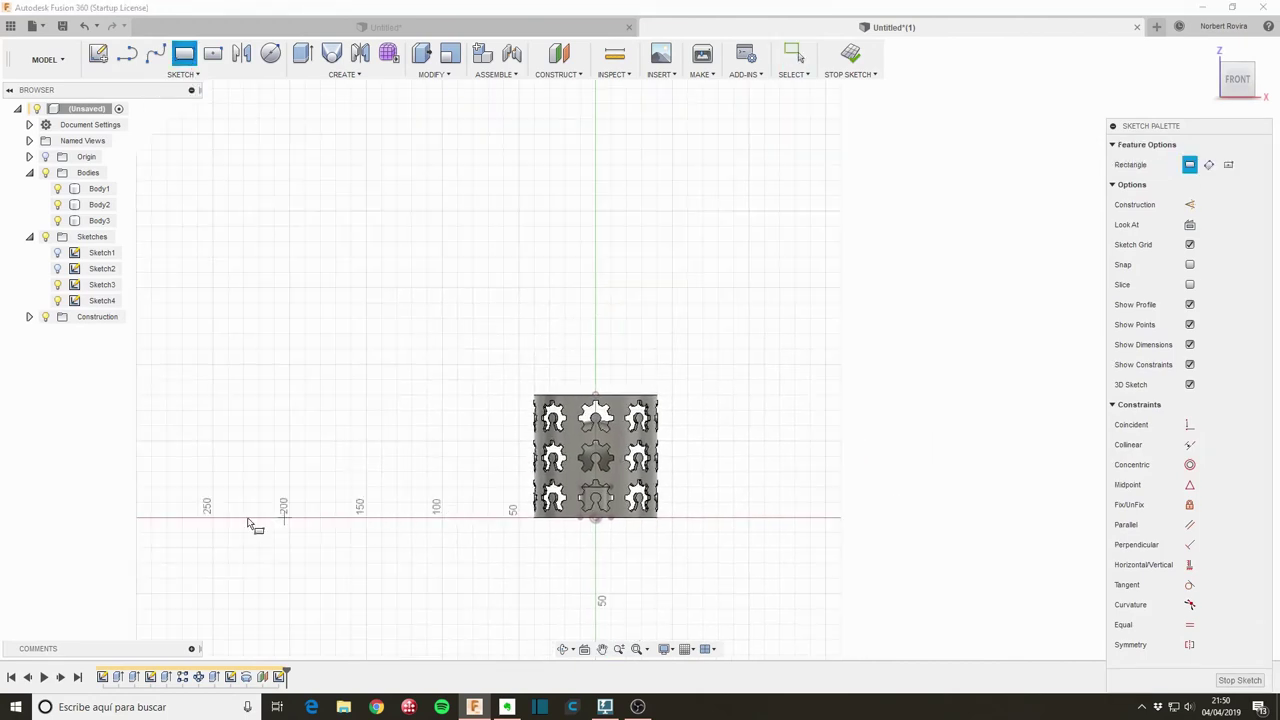
{"action": "scroll", "coordinate": [233, 516], "scroll_direction": "down", "scroll_amount": 3}
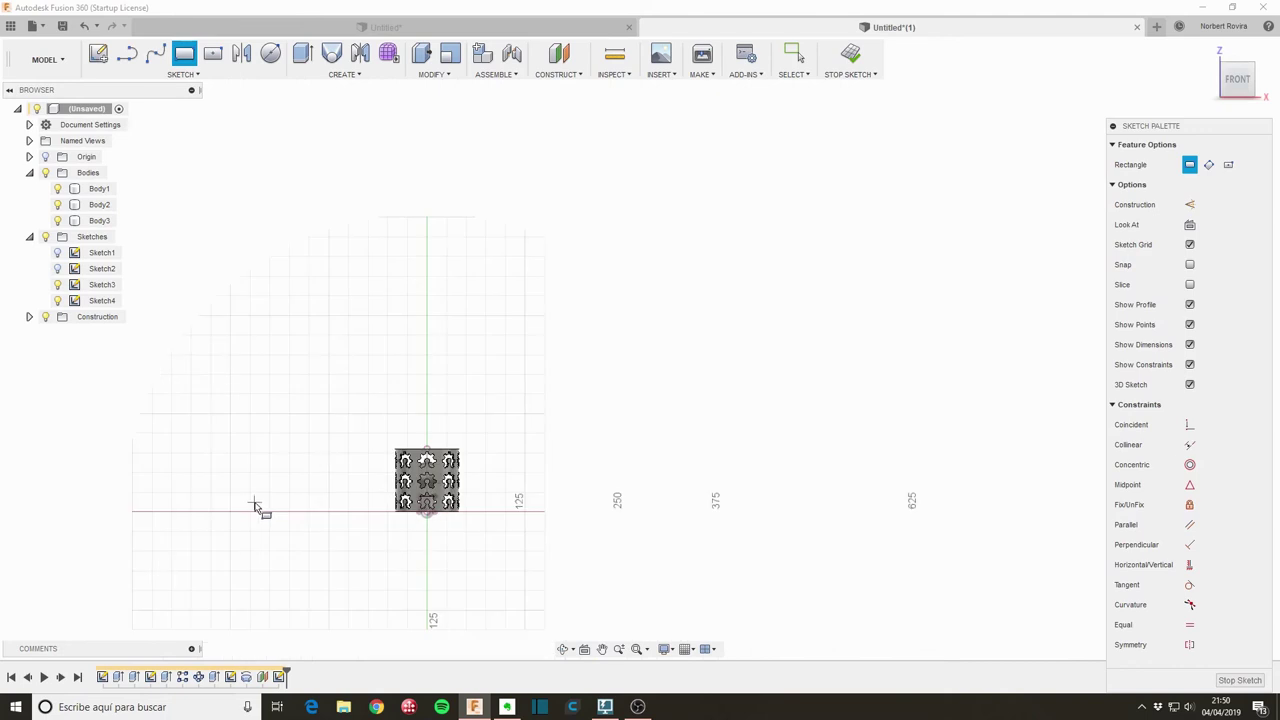
{"action": "left_click", "coordinate": [151, 512]}
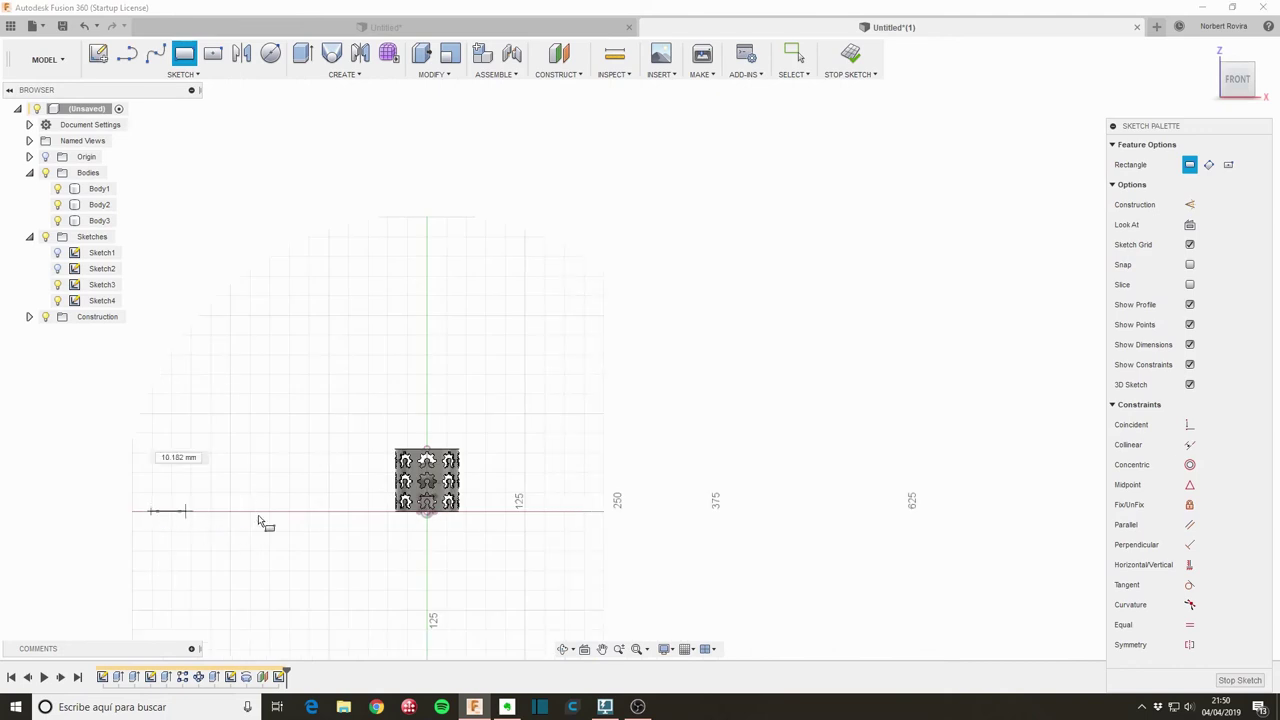
{"action": "left_click", "coordinate": [851, 187]}
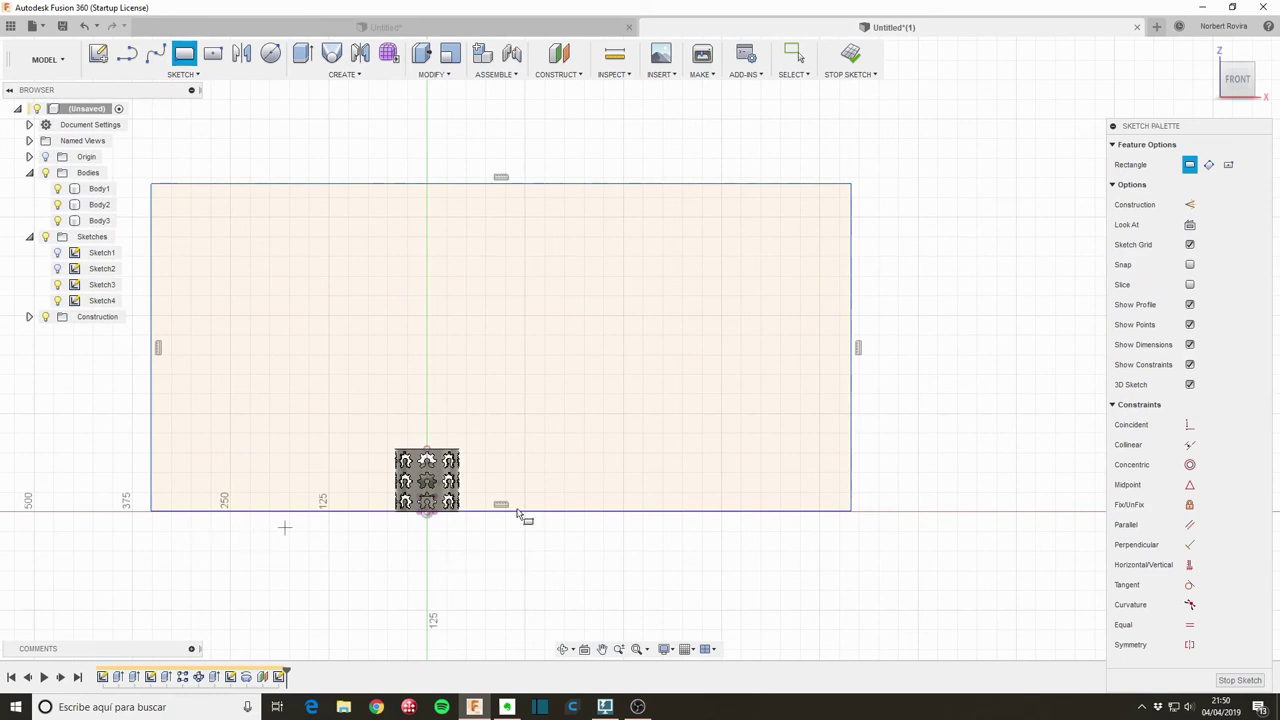
{"action": "key", "text": "Escape"}
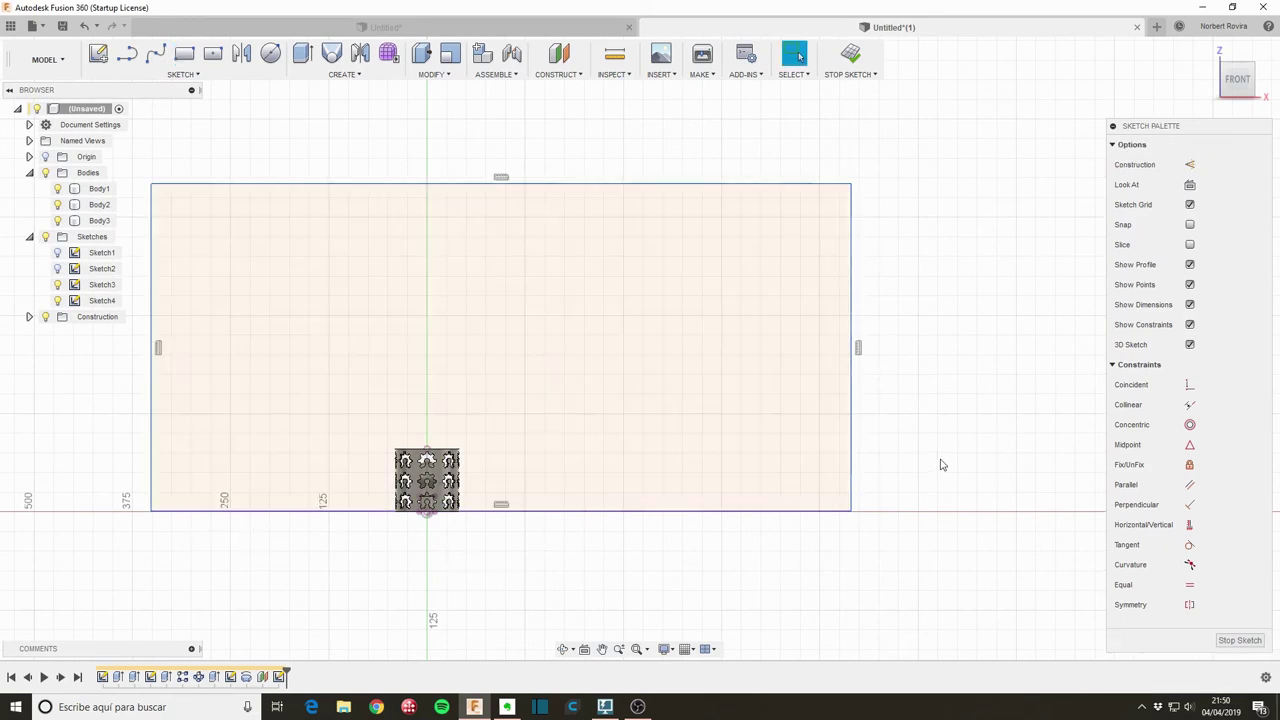
Make the rectangle's bottom edge coincident with the origin and finish the sketch.
{"action": "mouse_move", "coordinate": [943, 463]}
{"action": "middle_mouse_down"}
{"action": "mouse_move", "coordinate": [945, 451]}
{"action": "mouse_move", "coordinate": [956, 476]}
{"action": "mouse_move", "coordinate": [945, 471]}
{"action": "middle_mouse_up"}
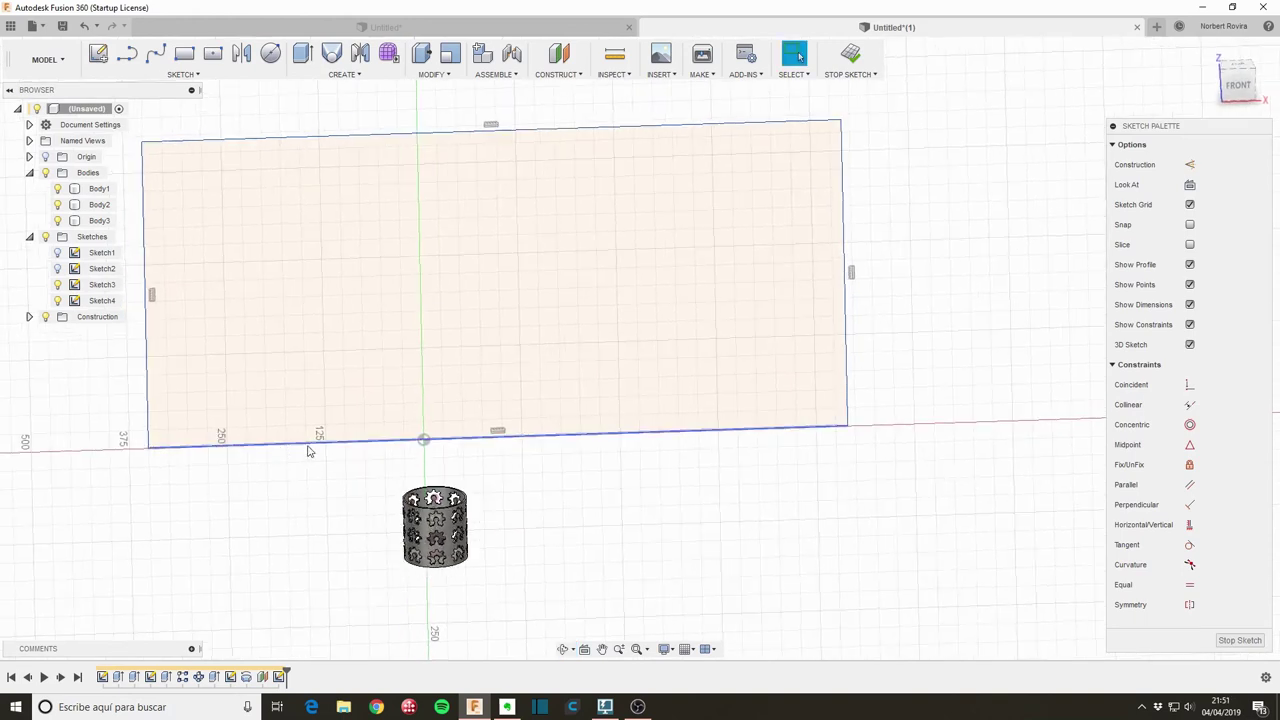
{"action": "middle_click_drag", "start_coordinate": [557, 474], "coordinate": [559, 474], "text": "shift"}
{"action": "left_click", "coordinate": [464, 456]}
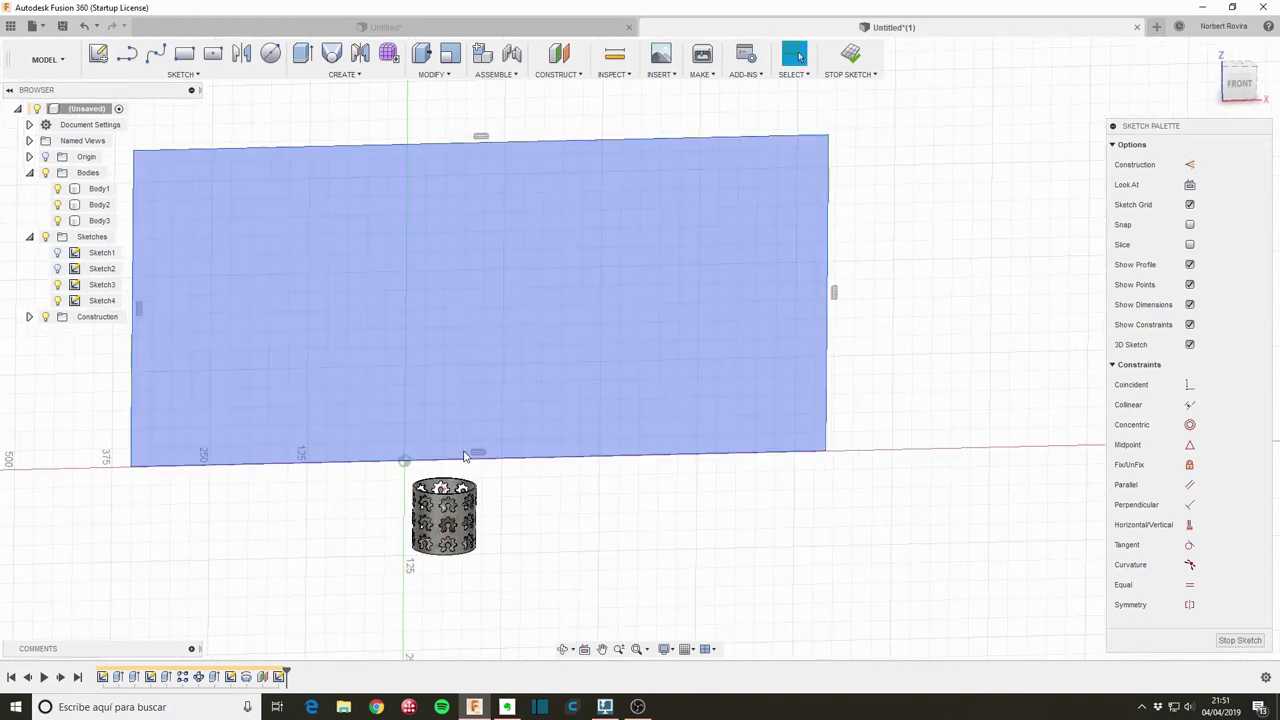
{"action": "left_click", "coordinate": [467, 461]}
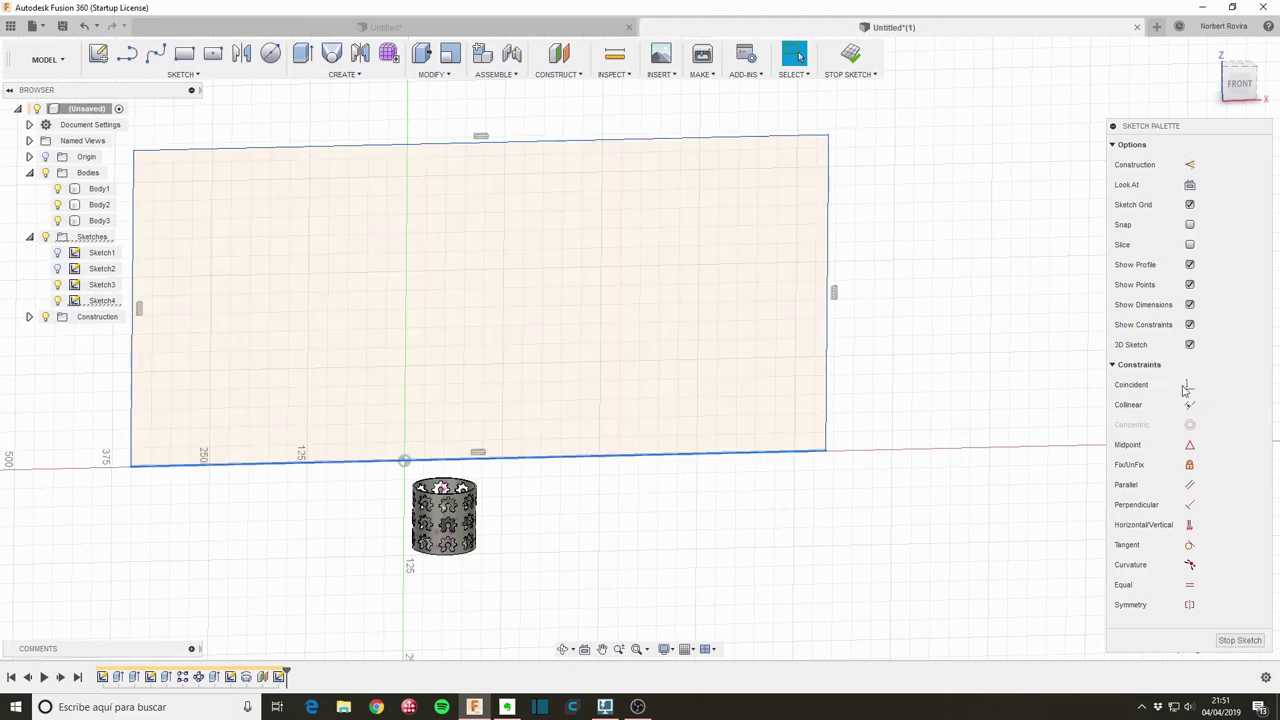
{"action": "left_click", "coordinate": [1185, 386]}
{"action": "left_click", "coordinate": [404, 461]}
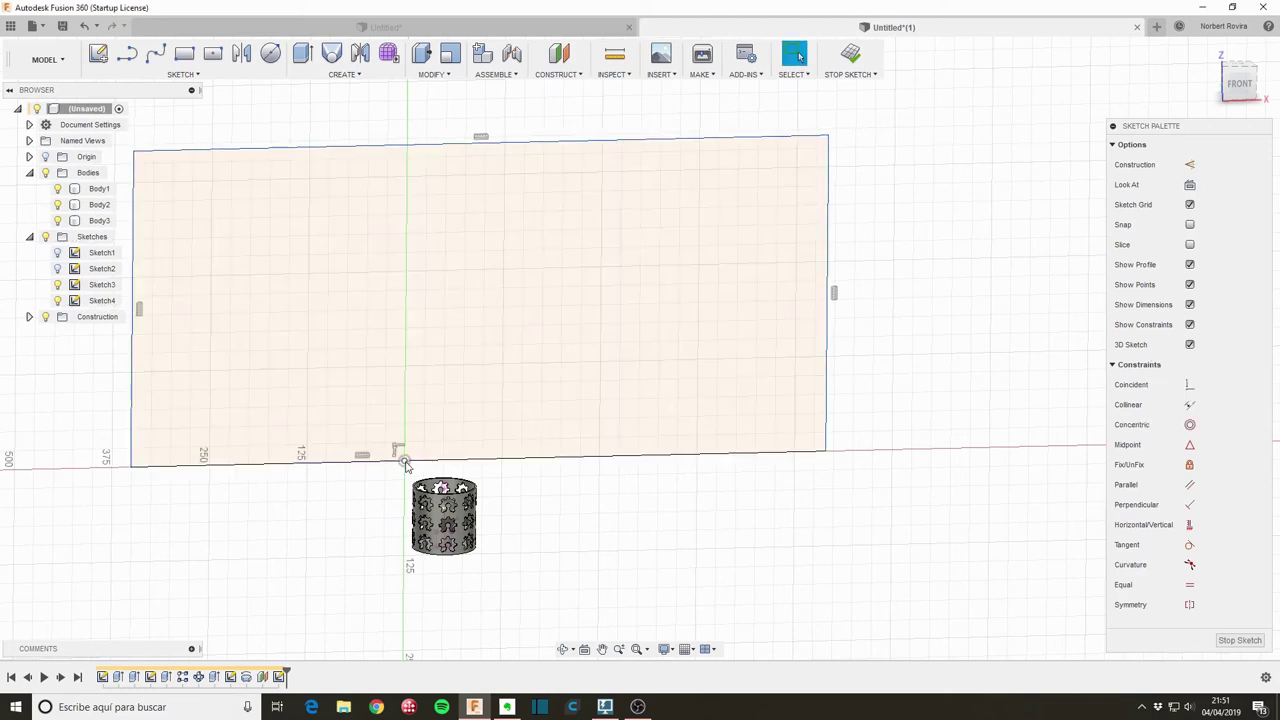
{"action": "scroll", "coordinate": [632, 429], "scroll_direction": "down", "scroll_amount": 1}
{"action": "scroll", "coordinate": [632, 429], "scroll_direction": "down", "scroll_amount": 2}
{"action": "left_click", "coordinate": [1240, 641]}
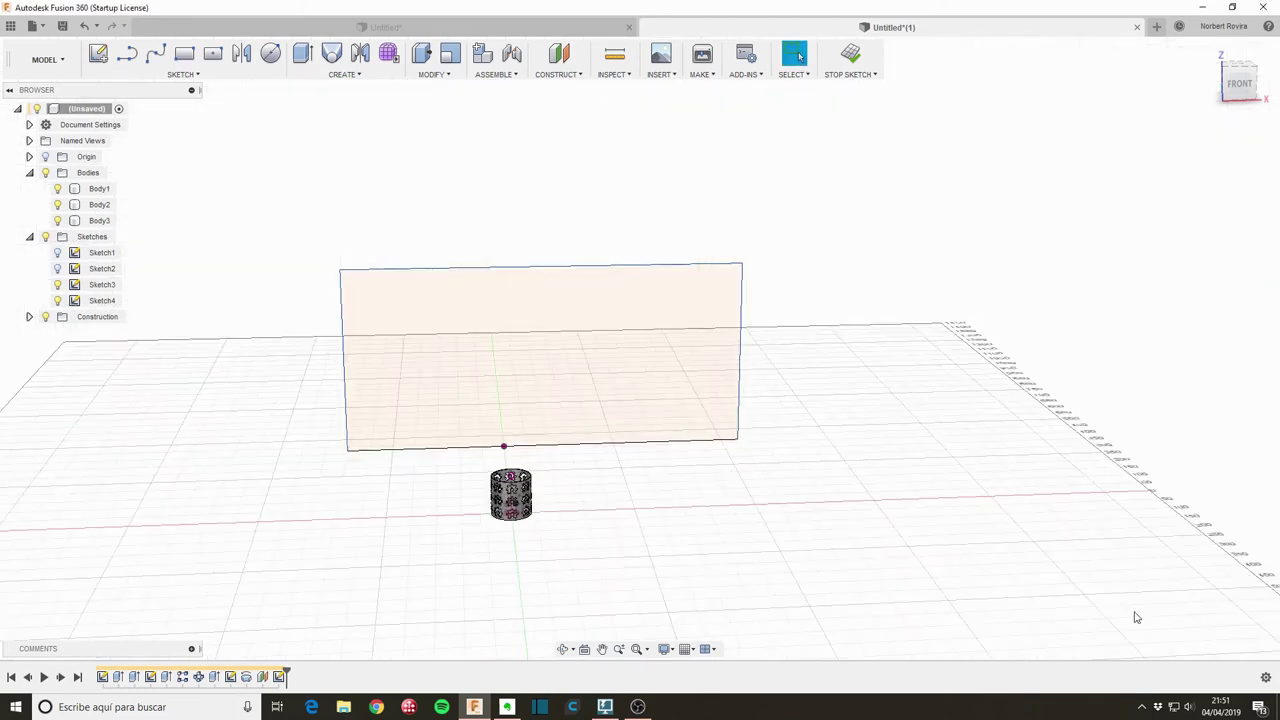
{"action": "left_click", "coordinate": [662, 413]}
Extrude the rectangle 50 mm into the new wall Body4 and orbit to a front view.
{"action": "key", "text": "e"}
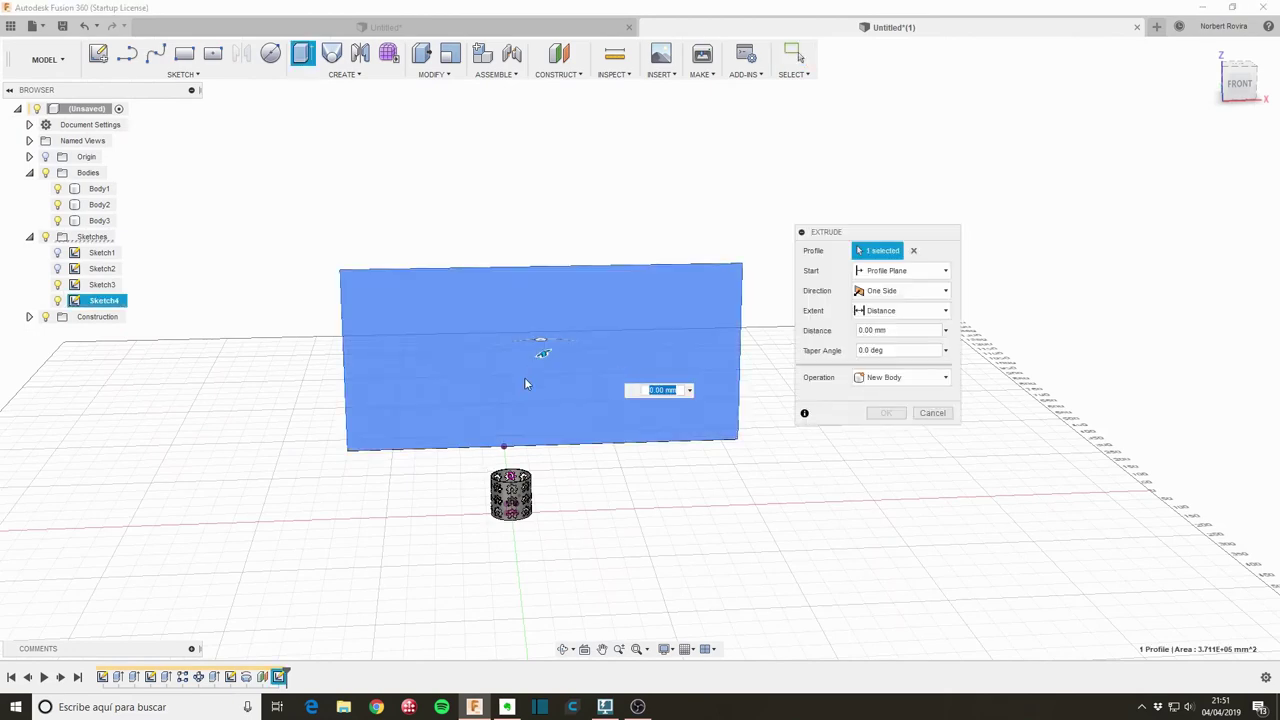
{"action": "left_click_drag", "start_coordinate": [505, 322], "coordinate": [497, 312]}
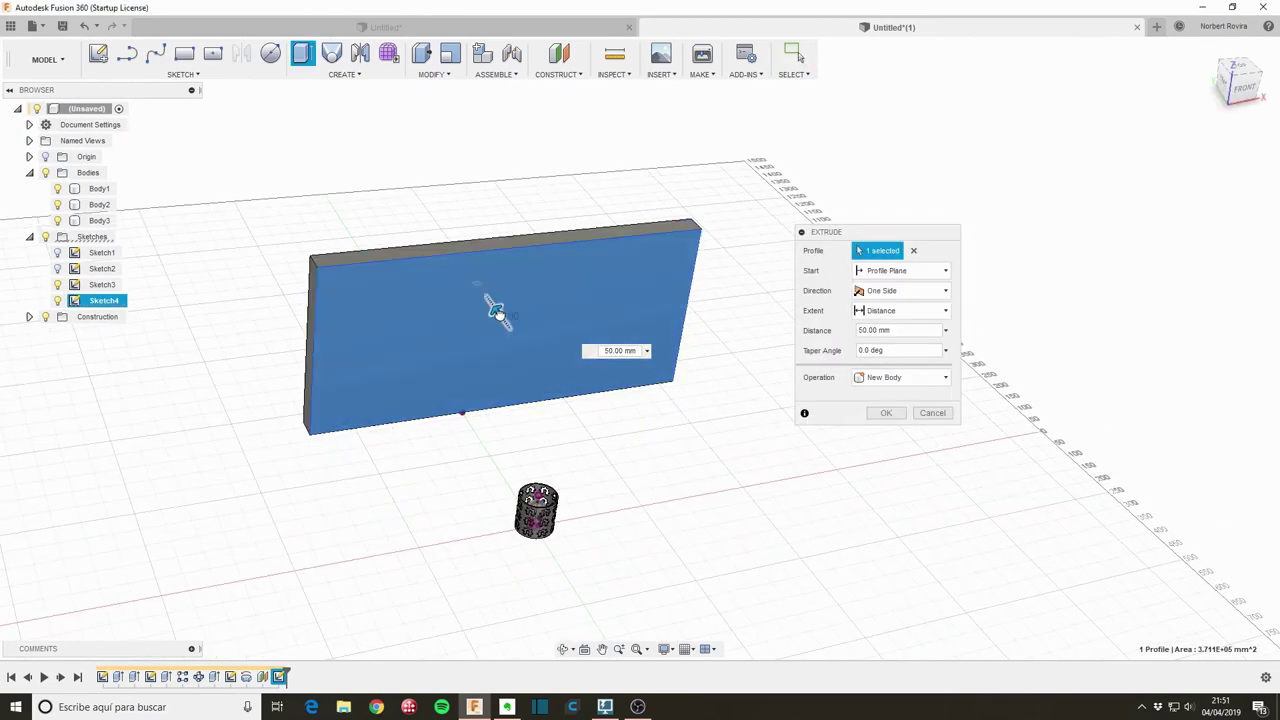
{"action": "left_click", "coordinate": [886, 414]}
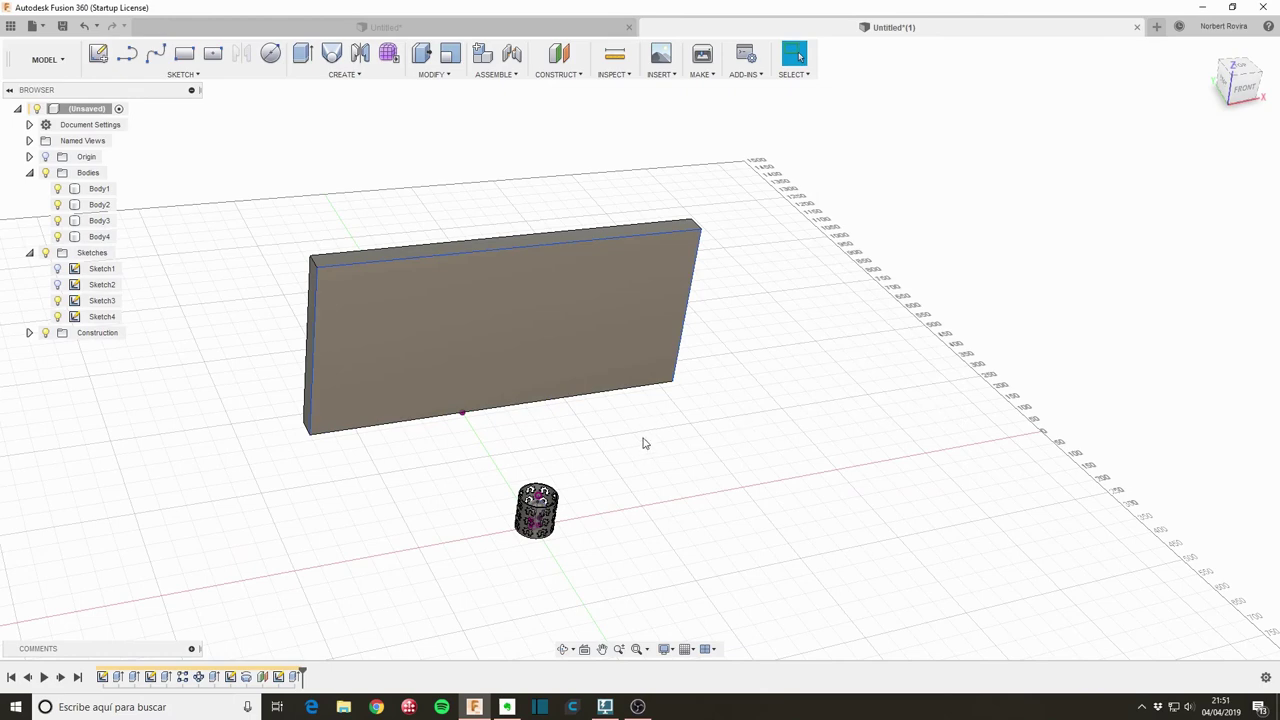
{"action": "middle_click_drag", "start_coordinate": [644, 444], "coordinate": [622, 449], "text": "shift"}
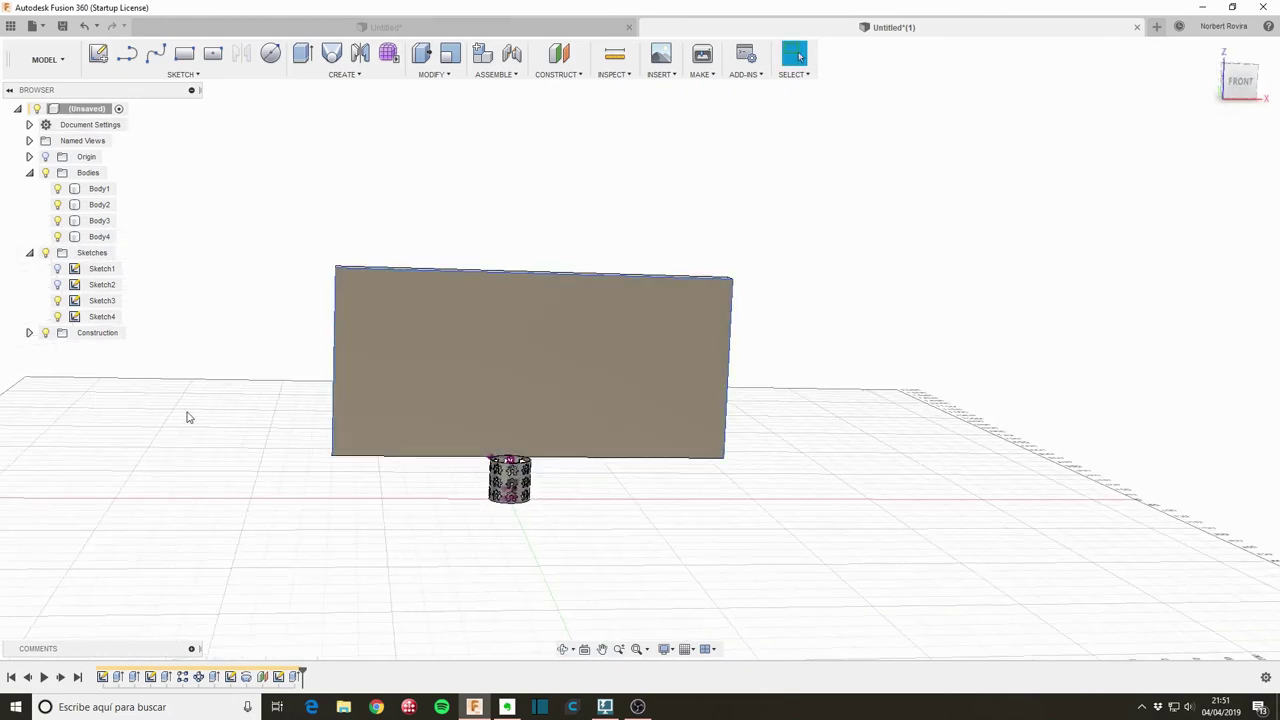
{"action": "left_click", "coordinate": [47, 59]}
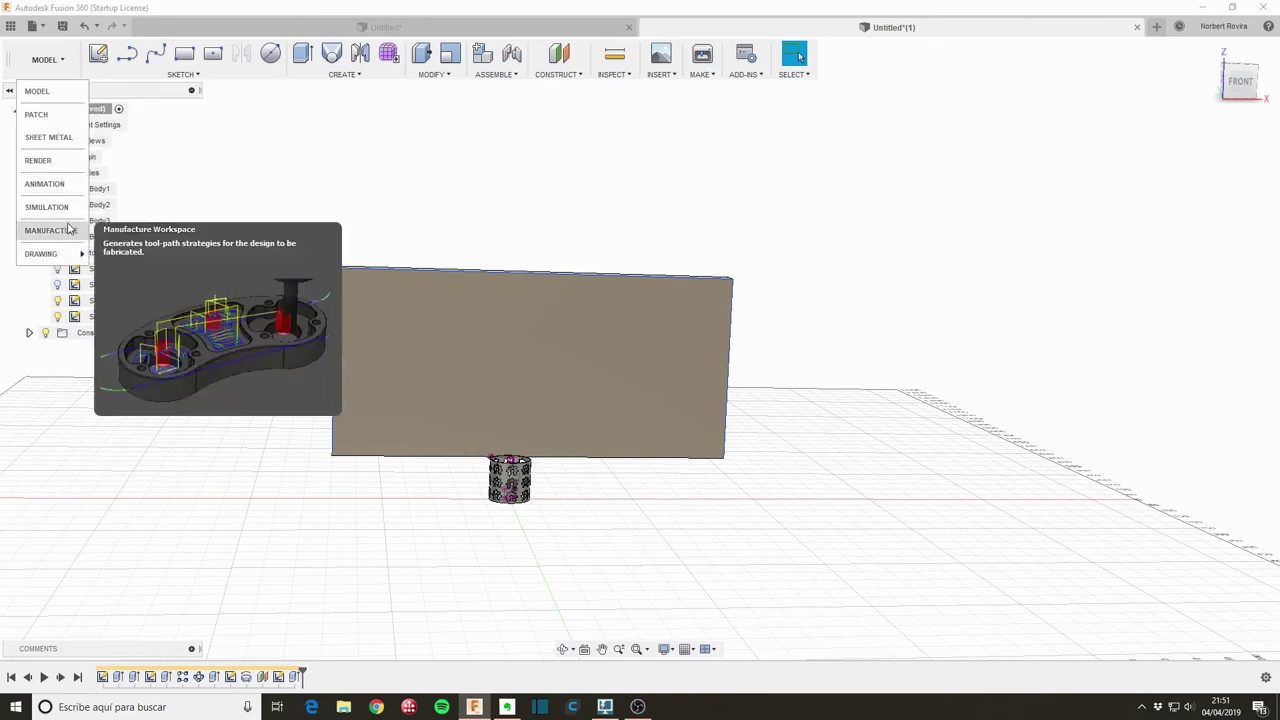
In the Render workspace, apply the Mirror appearance to the backdrop wall Body4.
{"action": "left_click", "coordinate": [40, 161]}
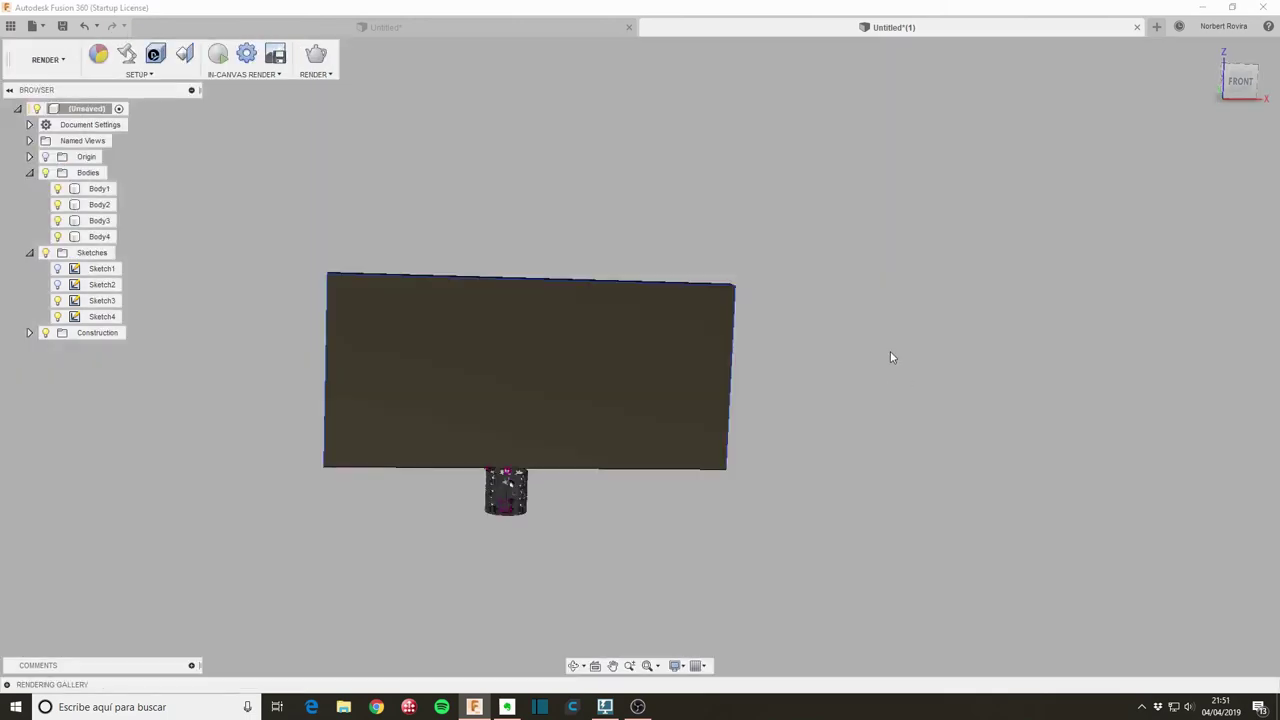
{"action": "key", "text": "a"}
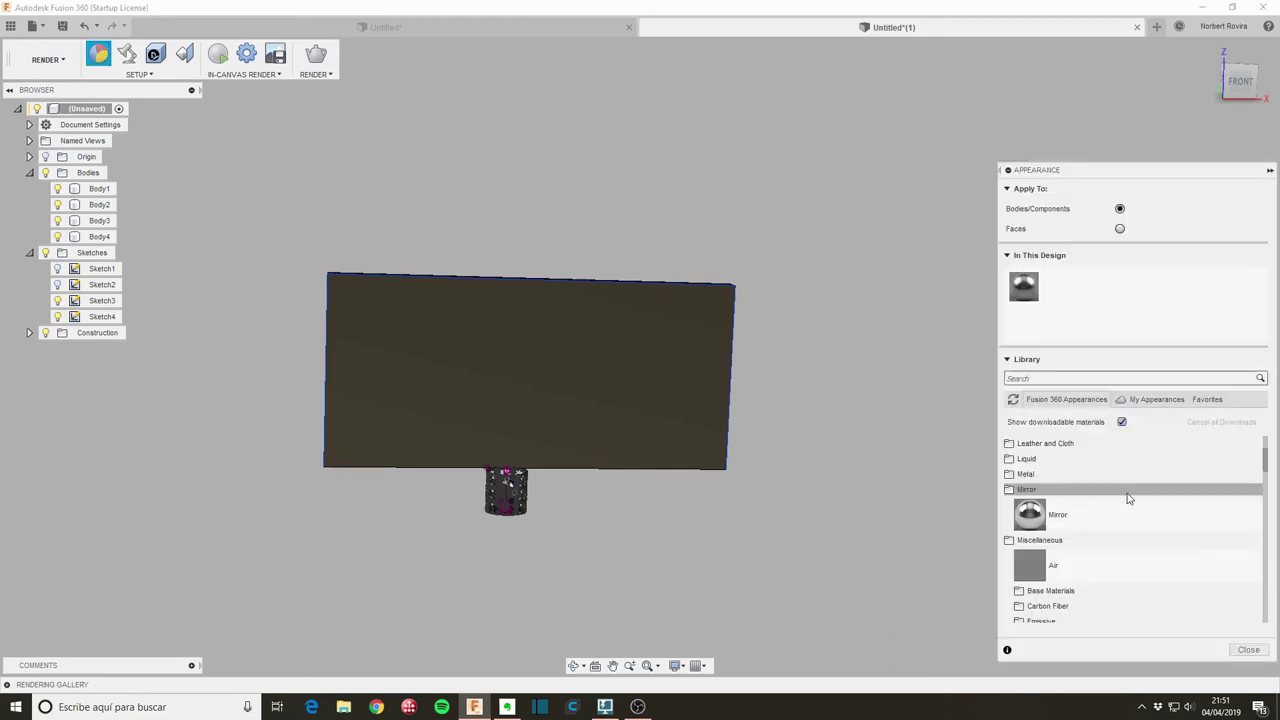
{"action": "left_click_drag", "start_coordinate": [1045, 516], "coordinate": [697, 398]}
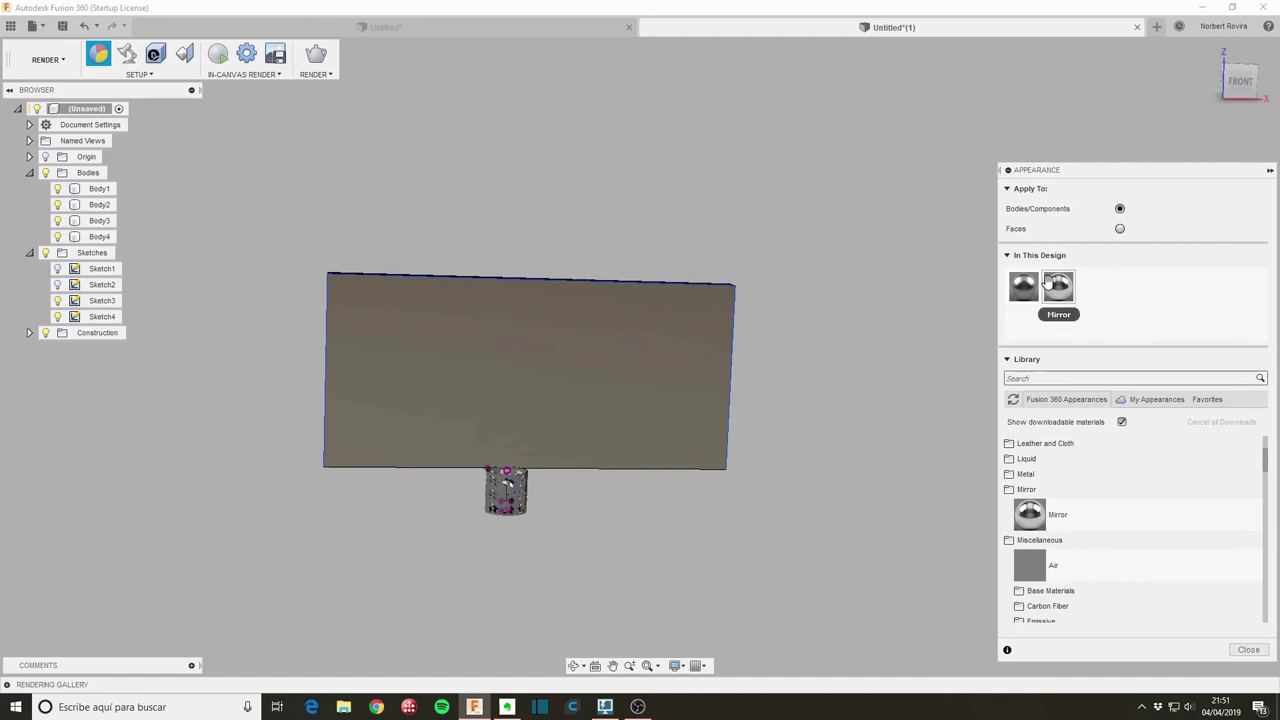
{"action": "left_click", "coordinate": [84, 27]}
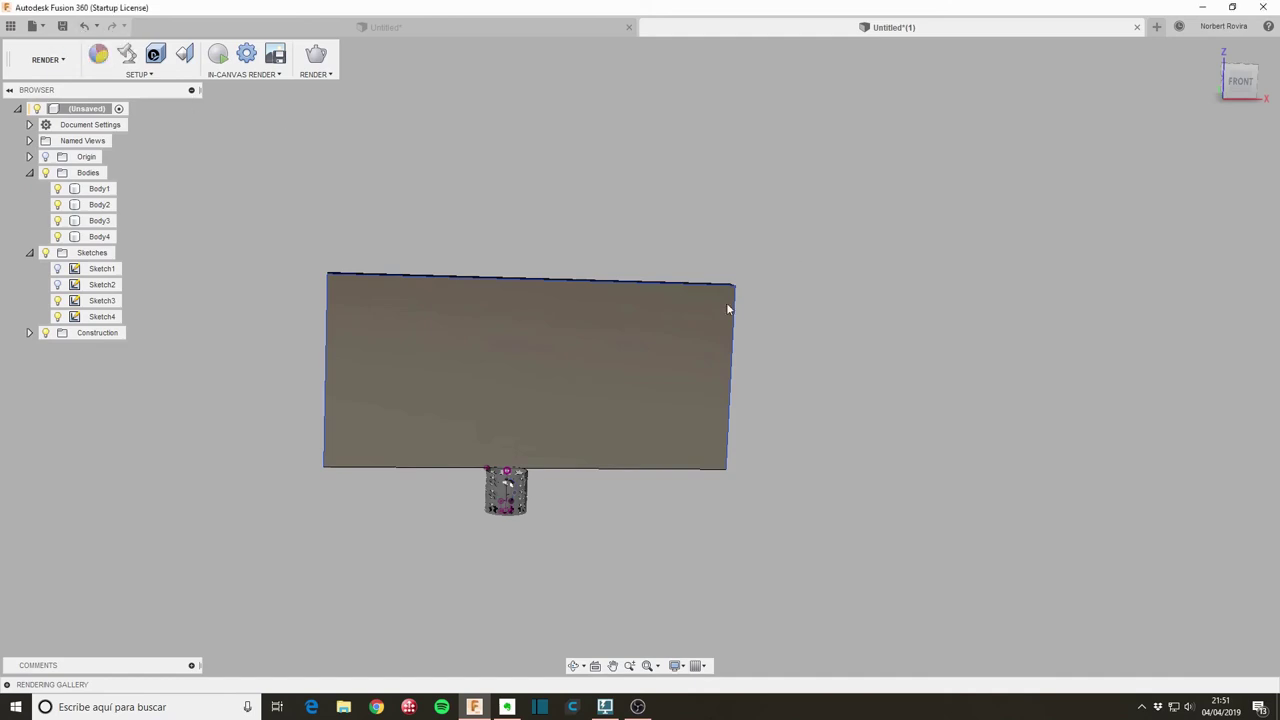
{"action": "left_click", "coordinate": [84, 27]}
{"action": "key", "text": "a"}
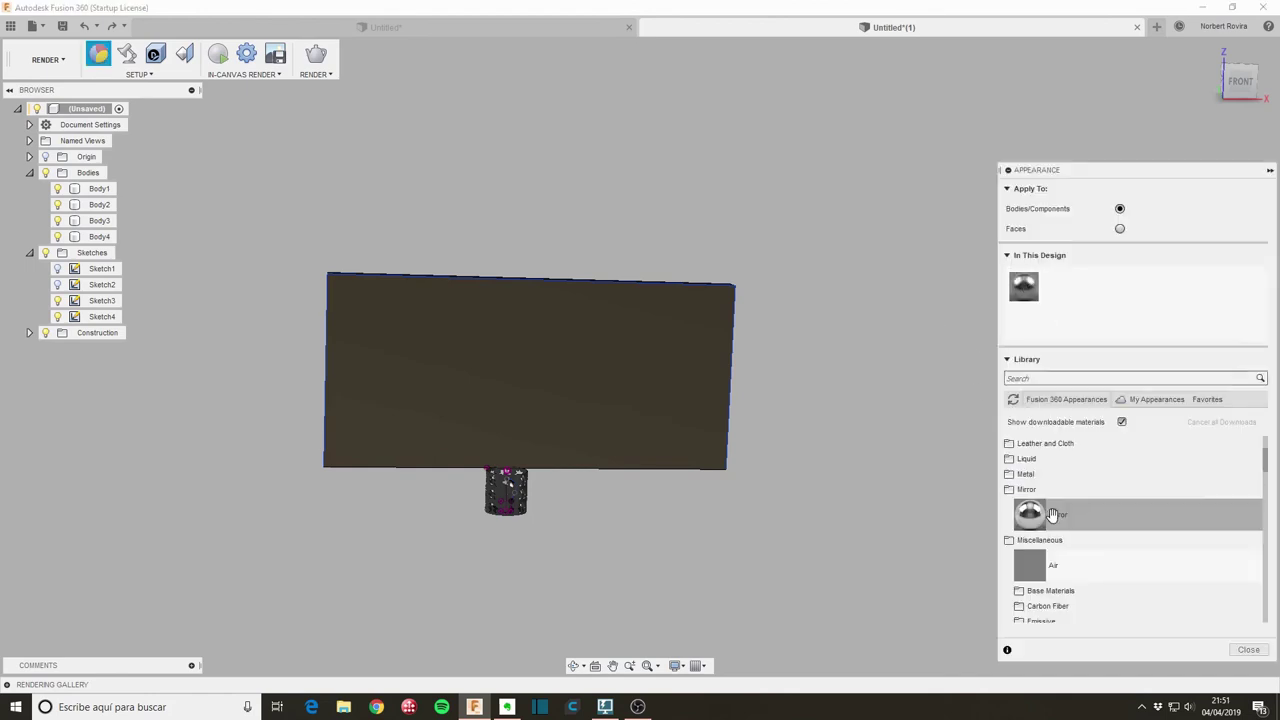
{"action": "left_click_drag", "start_coordinate": [1052, 514], "coordinate": [104, 237]}
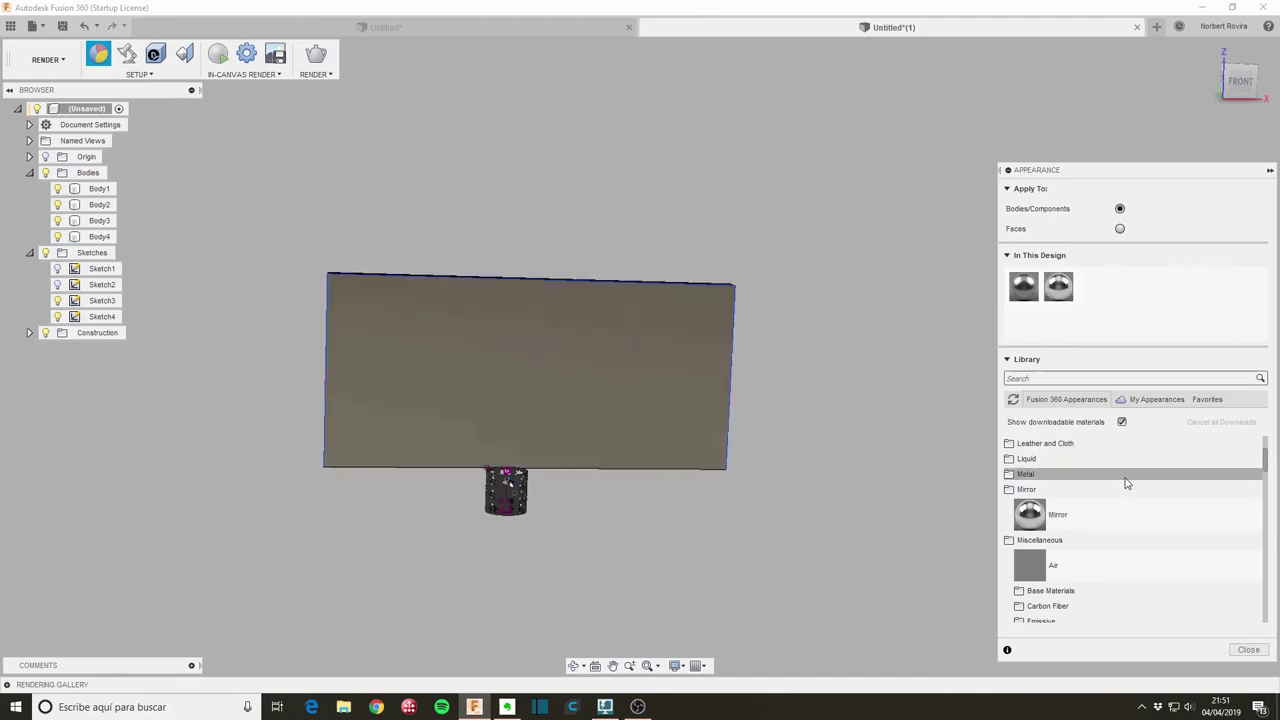
Apply the A Type Bulb - Frosted - 1500lm appearance to Body3.
{"action": "scroll", "coordinate": [1124, 476], "scroll_direction": "down", "scroll_amount": 1}
{"action": "scroll", "coordinate": [1124, 476], "scroll_direction": "down", "scroll_amount": 1}
{"action": "scroll", "coordinate": [1122, 477], "scroll_direction": "down", "scroll_amount": 1}
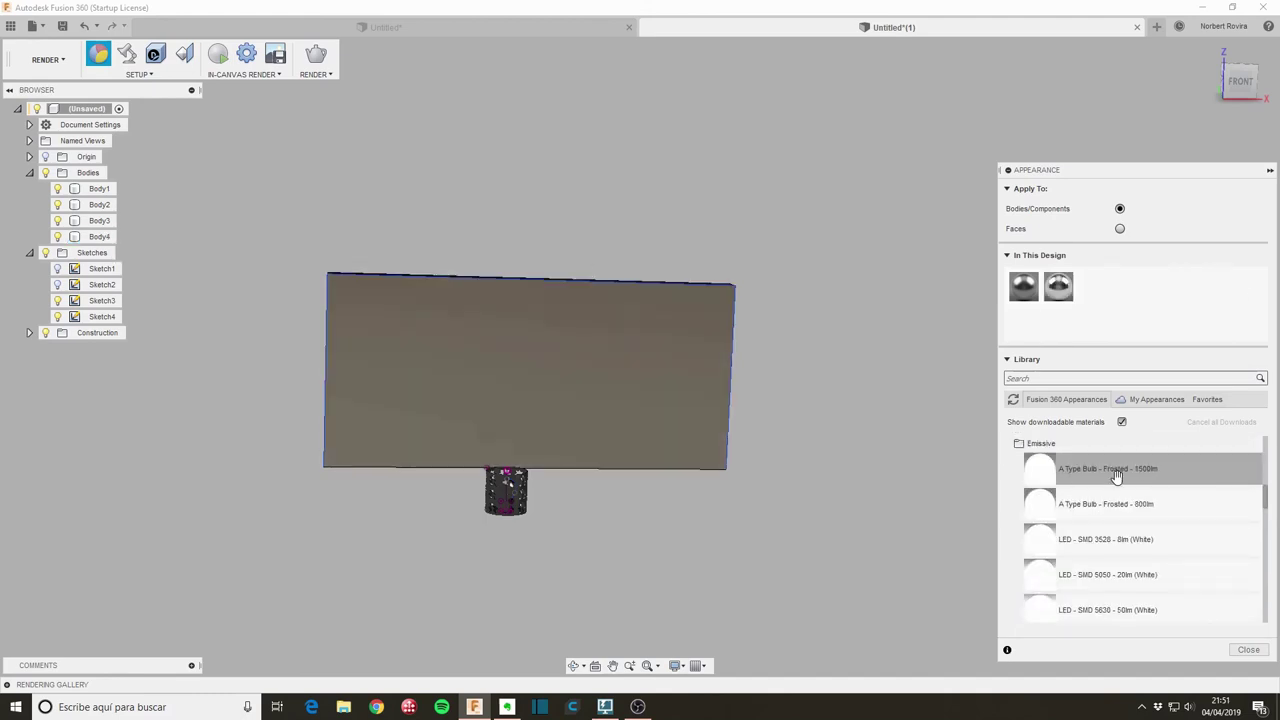
{"action": "mouse_move", "coordinate": [1136, 470]}
{"action": "left_mouse_down"}
{"action": "mouse_move", "coordinate": [255, 237]}
{"action": "mouse_move", "coordinate": [100, 226]}
{"action": "left_mouse_up"}
Give the lampshade Body1 the Walnut appearance and close the library.
{"action": "scroll", "coordinate": [1120, 523], "scroll_direction": "down", "scroll_amount": 5}
{"action": "scroll", "coordinate": [1121, 524], "scroll_direction": "down", "scroll_amount": 5}
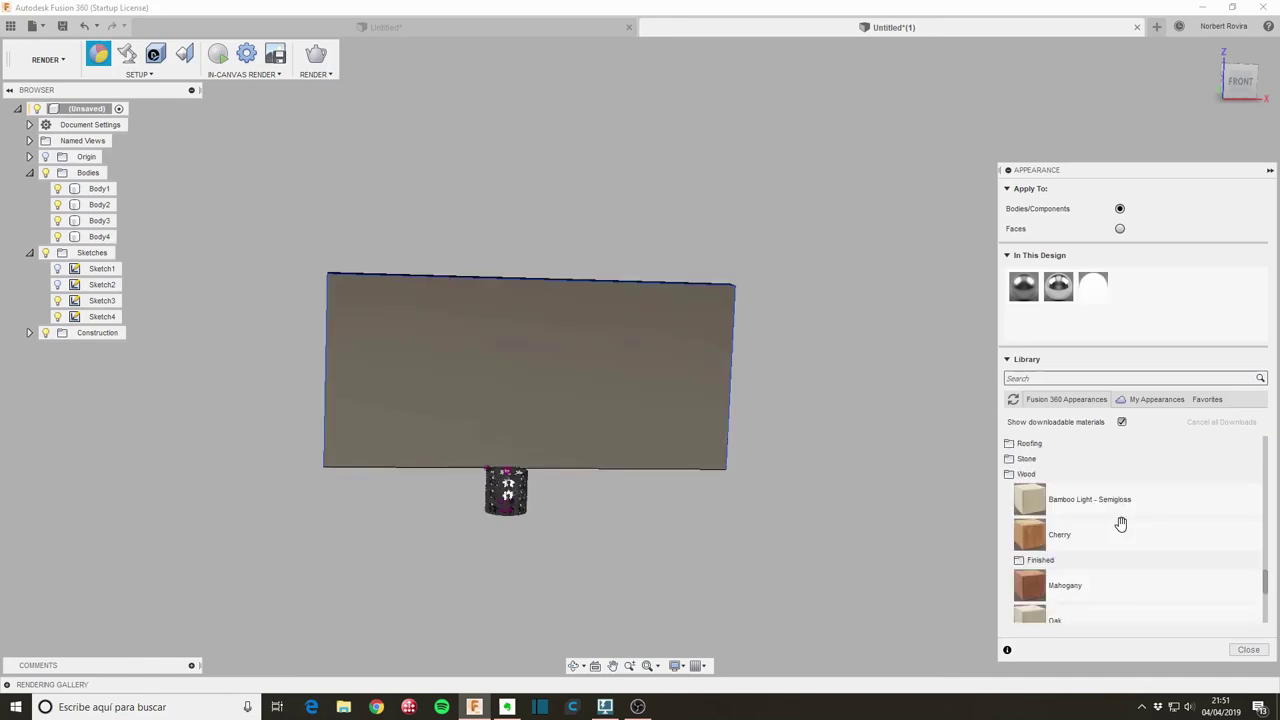
{"action": "scroll", "coordinate": [1121, 524], "scroll_direction": "down", "scroll_amount": 3}
{"action": "scroll", "coordinate": [1121, 524], "scroll_direction": "down", "scroll_amount": 1}
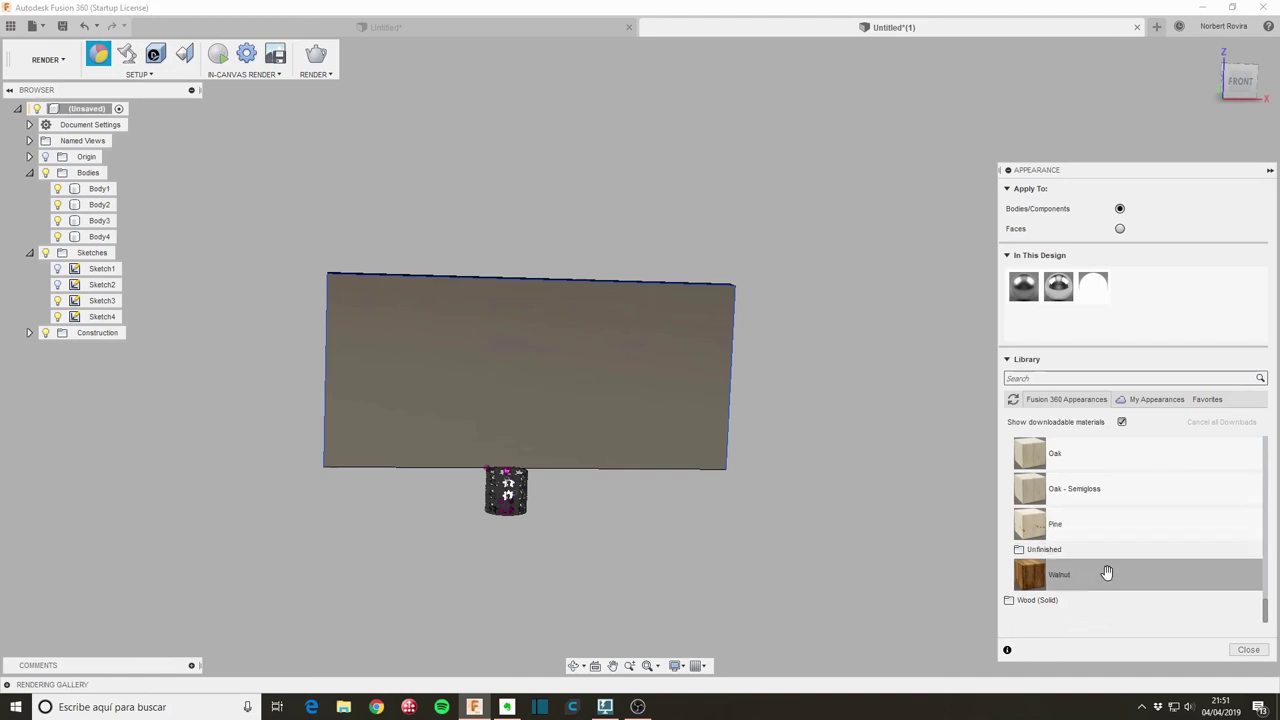
{"action": "left_click_drag", "start_coordinate": [1107, 572], "coordinate": [107, 195]}
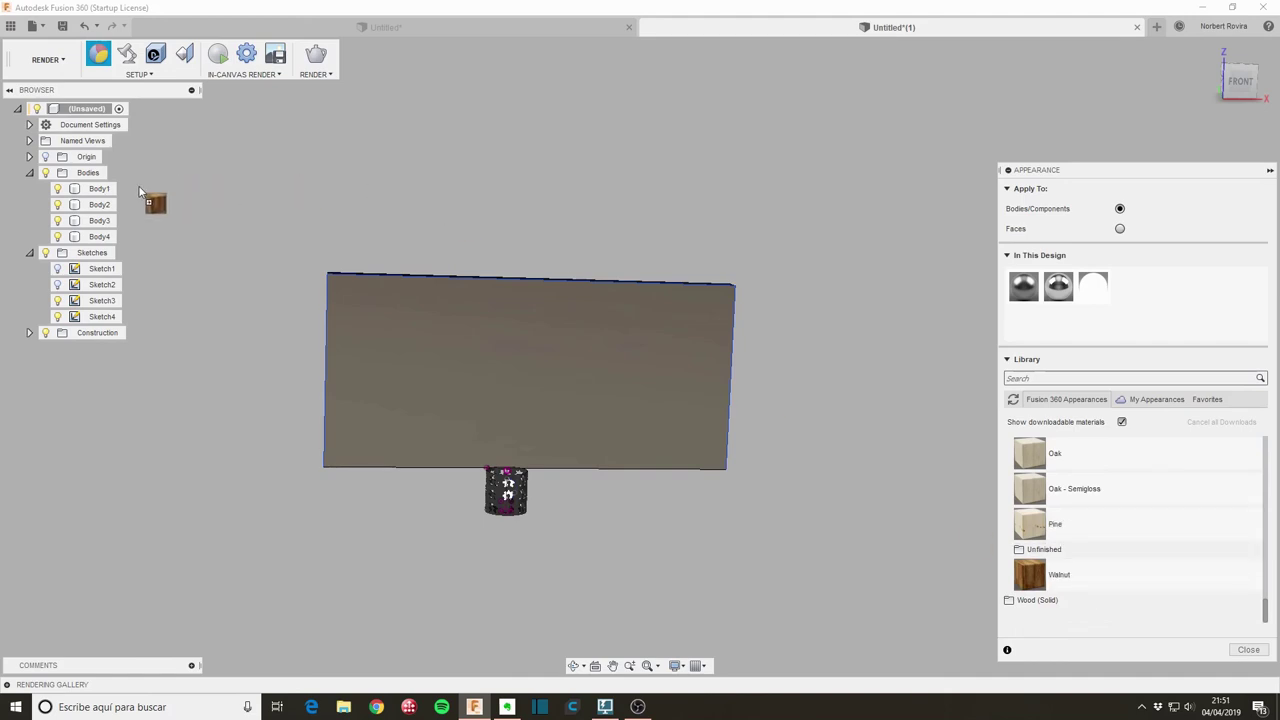
{"action": "left_click_drag", "start_coordinate": [107, 195], "coordinate": [107, 195]}
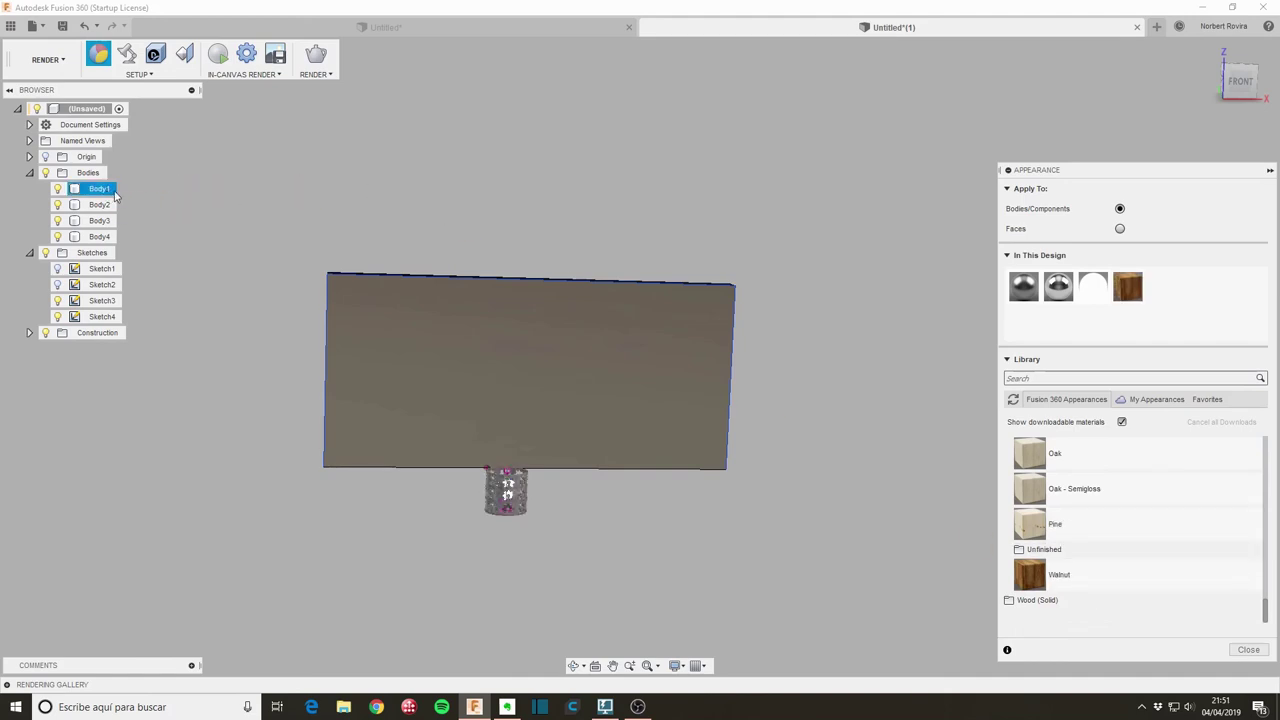
{"action": "left_click", "coordinate": [1255, 654]}
Frame the backdrop wall in view and switch to the Model workspace.
{"action": "scroll", "coordinate": [421, 468], "scroll_direction": "up", "scroll_amount": 2}
{"action": "scroll", "coordinate": [421, 468], "scroll_direction": "up", "scroll_amount": 3}
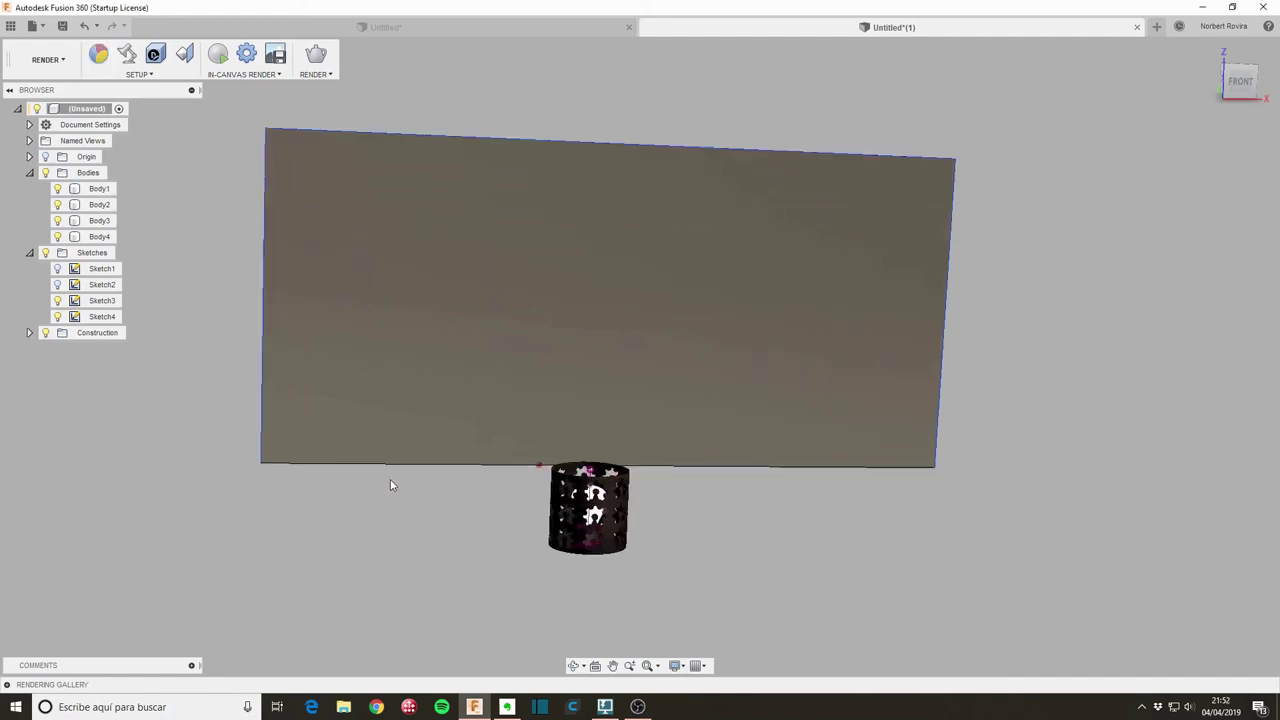
{"action": "middle_click_drag", "start_coordinate": [438, 490], "coordinate": [430, 506]}
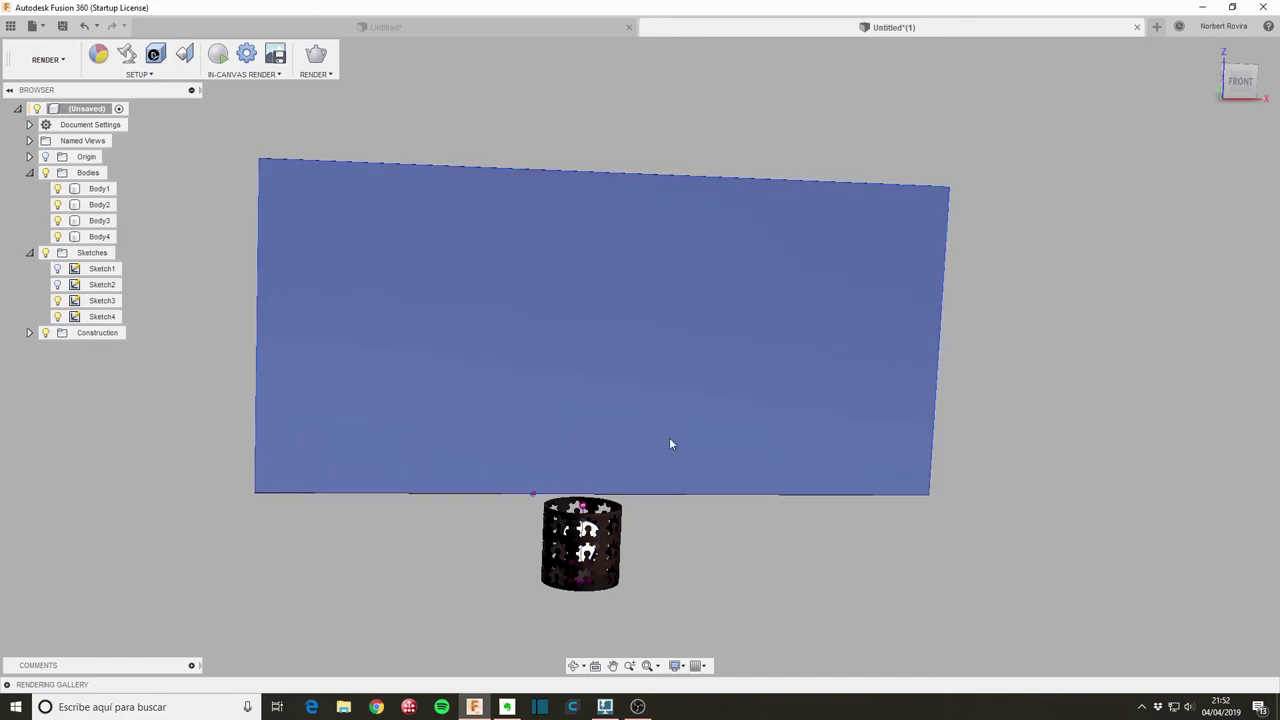
{"action": "mouse_move", "coordinate": [669, 437]}
{"action": "middle_mouse_down", "text": "shift"}
{"action": "mouse_move", "coordinate": [642, 437]}
{"action": "mouse_move", "coordinate": [647, 458]}
{"action": "mouse_move", "coordinate": [657, 443]}
{"action": "middle_mouse_up", "text": "shift"}
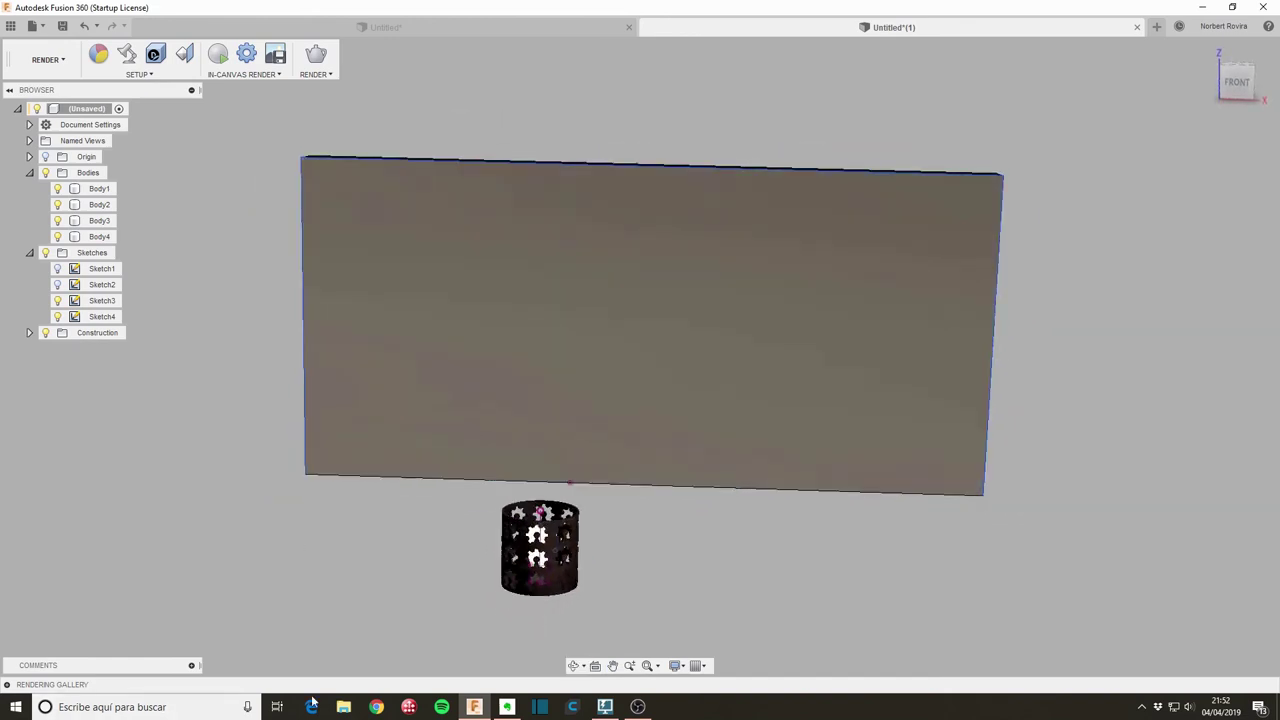
{"action": "left_click", "coordinate": [46, 60]}
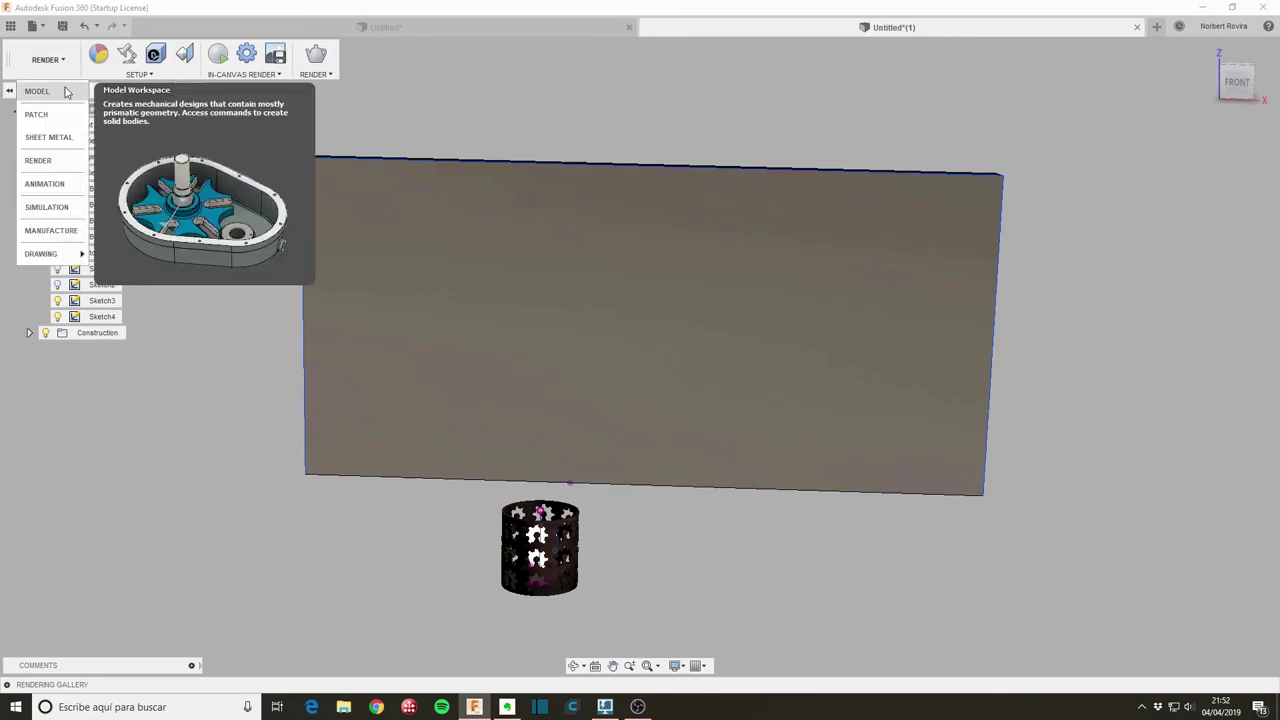
{"action": "left_click", "coordinate": [37, 91]}
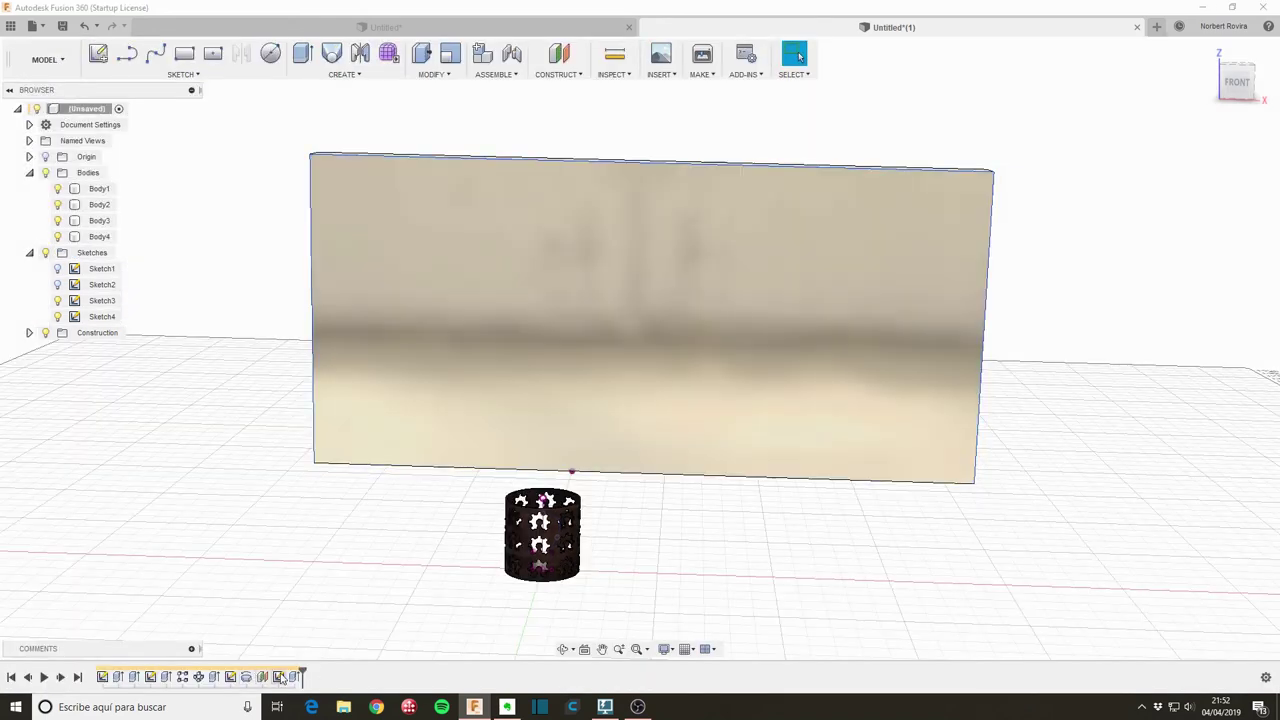
Edit Sketch4, dragging the wall rectangle's corners outward to make the wall much wider and taller.
{"action": "right_click", "coordinate": [279, 677]}
{"action": "left_click", "coordinate": [326, 547]}
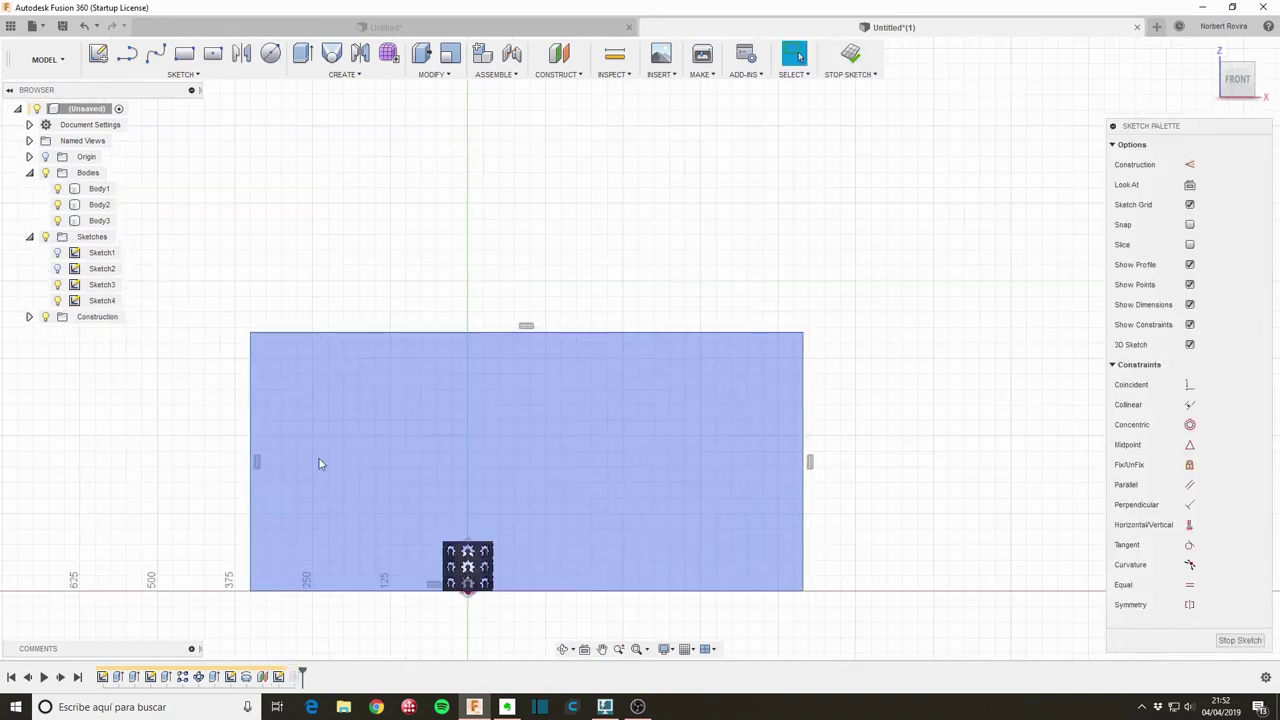
{"action": "scroll", "coordinate": [321, 440], "scroll_direction": "down", "scroll_amount": 4}
{"action": "left_click_drag", "start_coordinate": [277, 367], "coordinate": [120, 188]}
{"action": "left_click_drag", "start_coordinate": [562, 190], "coordinate": [933, 159]}
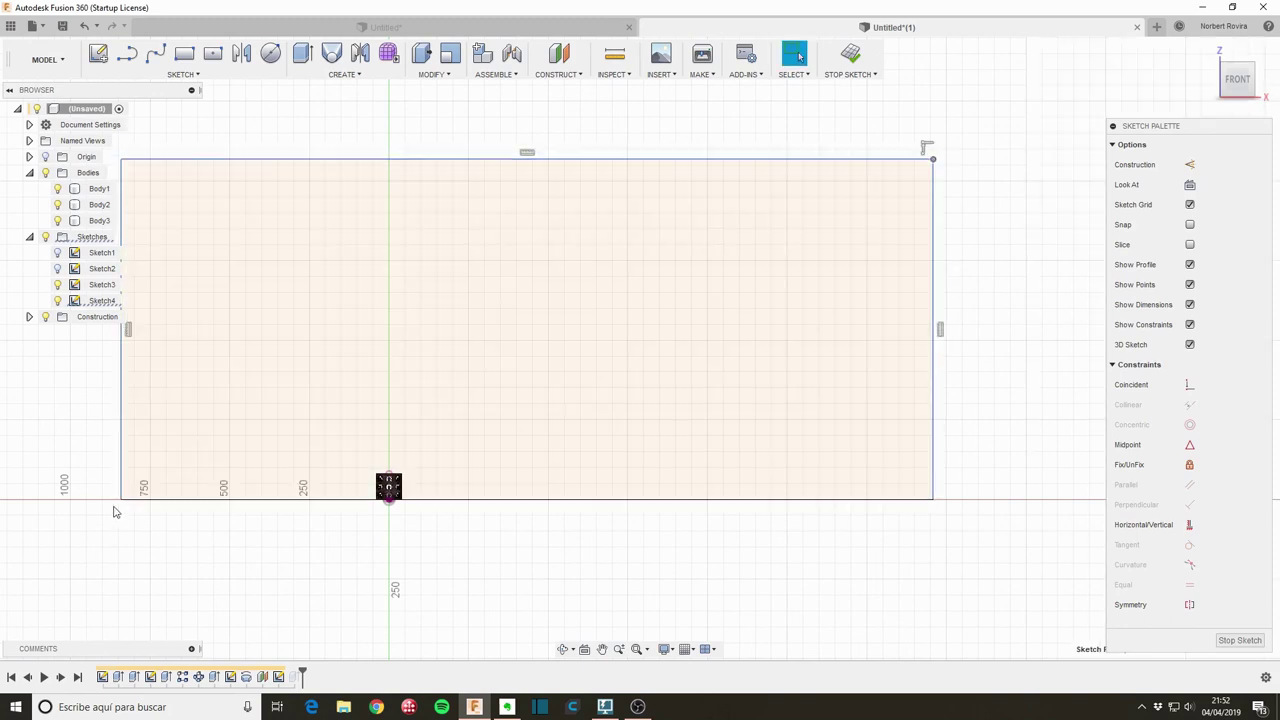
{"action": "left_click_drag", "start_coordinate": [124, 504], "coordinate": [43, 500]}
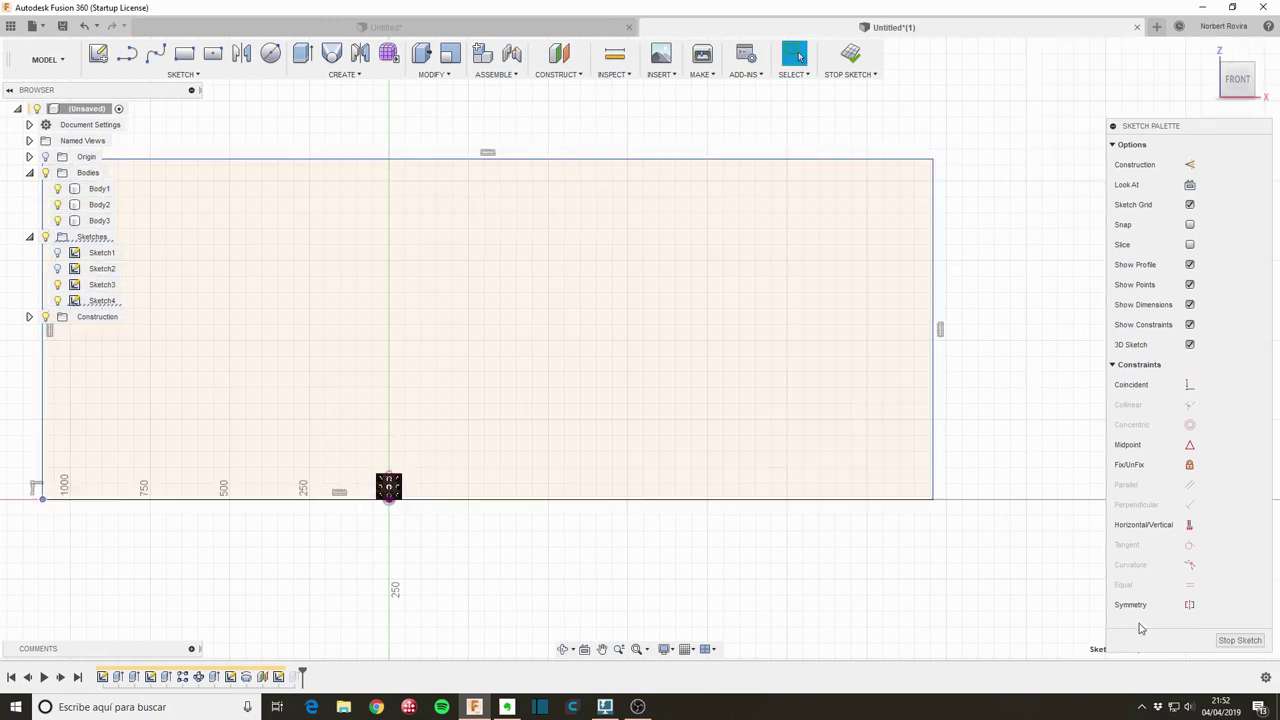
{"action": "left_click", "coordinate": [1237, 641]}
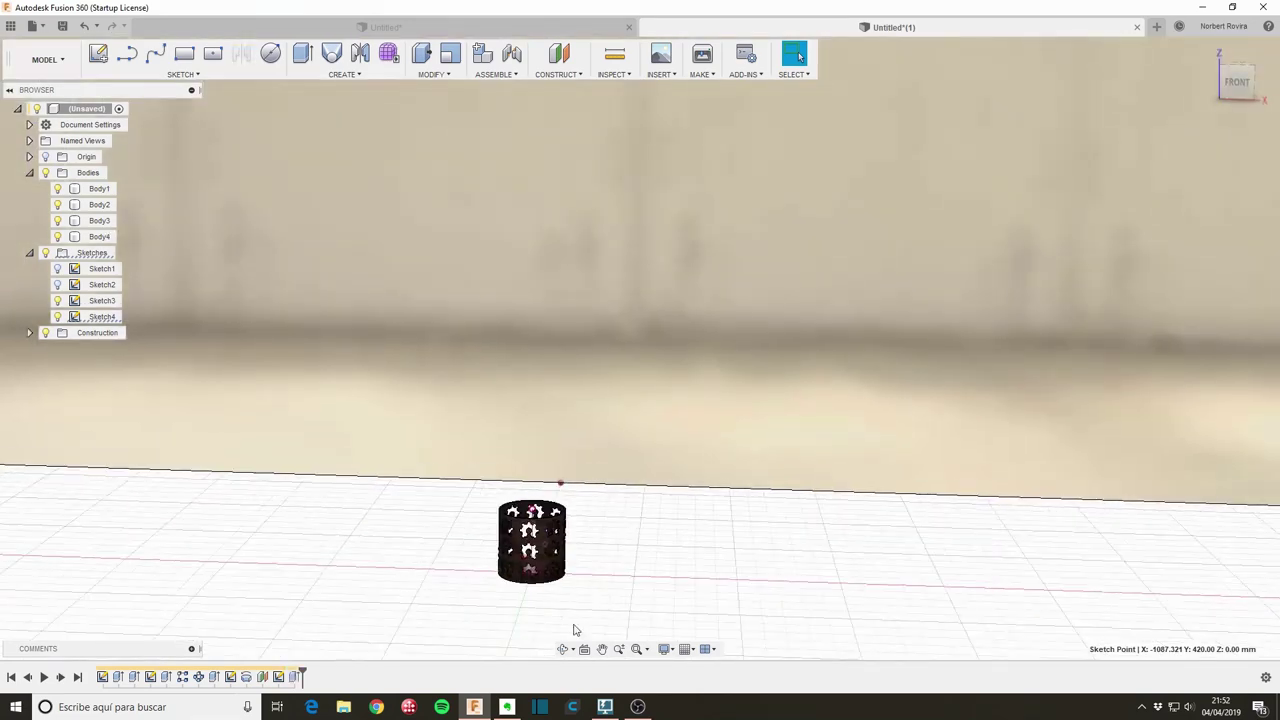
Orbit to check the enlarged wall, then head back toward the Render workspace.
{"action": "left_click", "coordinate": [565, 649]}
{"action": "left_click_drag", "start_coordinate": [578, 625], "coordinate": [620, 577]}
{"action": "key", "text": "Escape"}
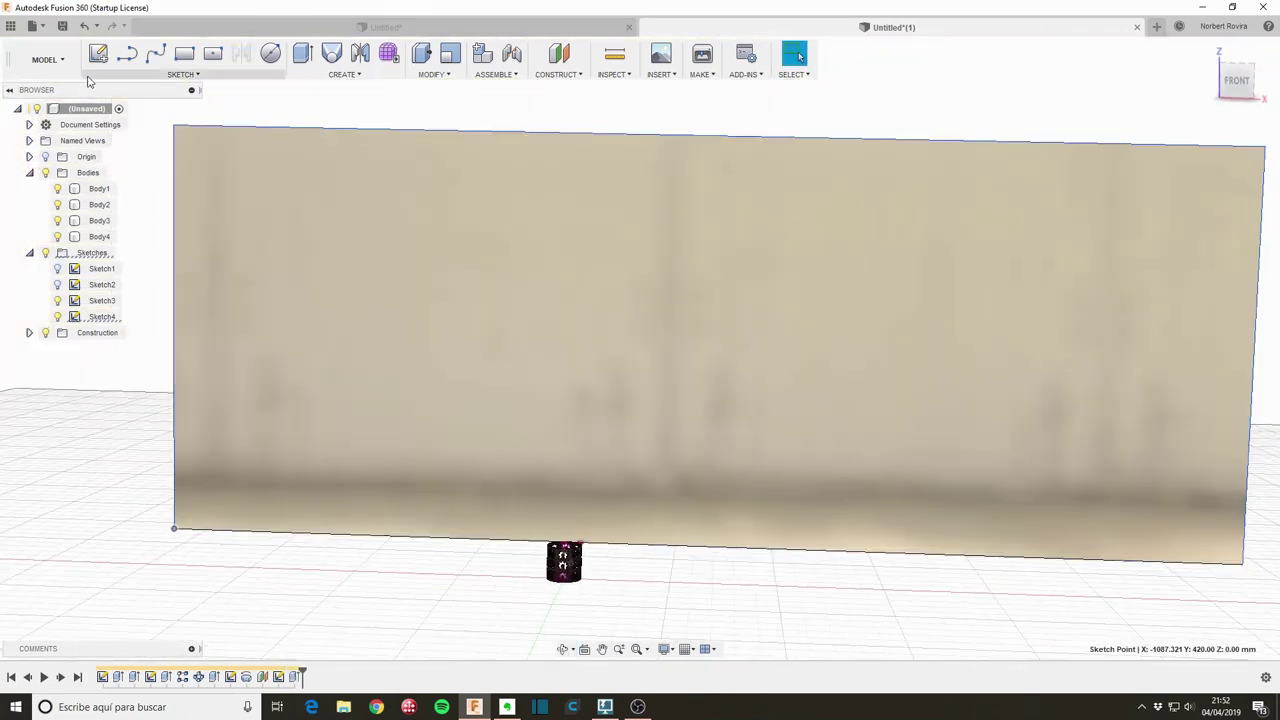
{"action": "left_click", "coordinate": [47, 59]}
In the Render workspace, orbit to a low front view and start an in-canvas render.
{"action": "left_click", "coordinate": [45, 160]}
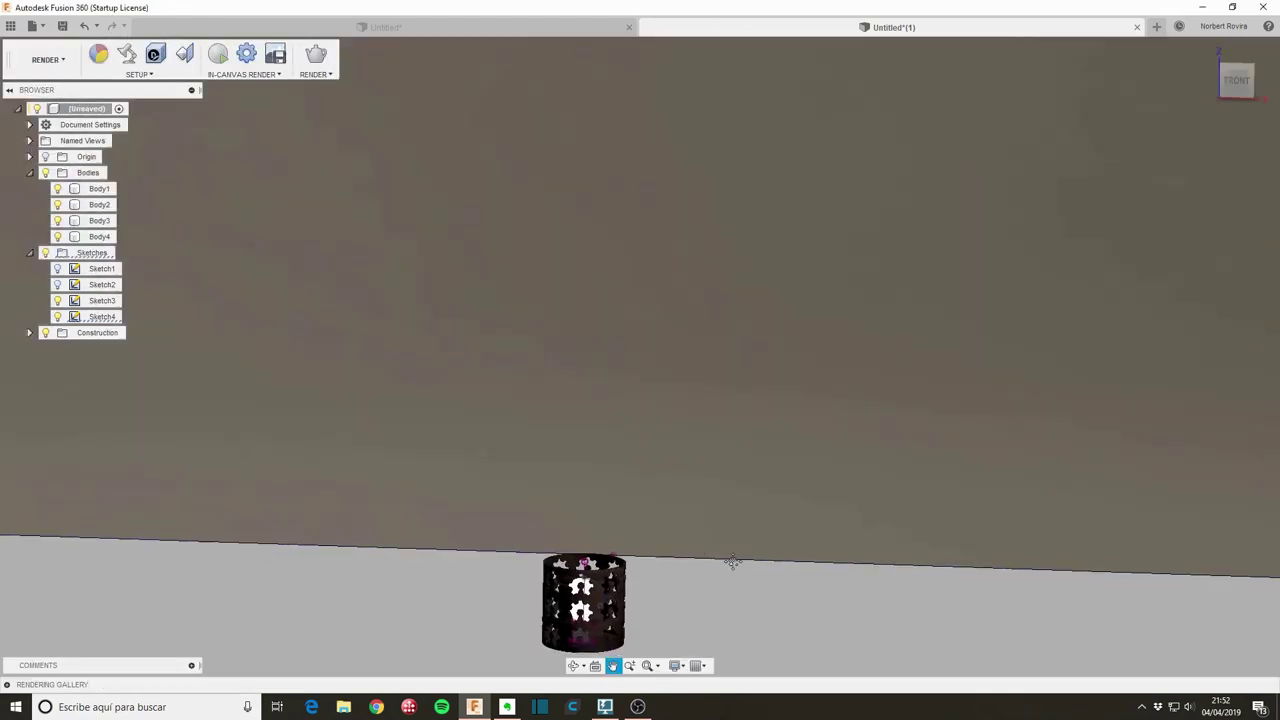
{"action": "mouse_move", "coordinate": [706, 546]}
{"action": "middle_mouse_down", "text": "shift"}
{"action": "mouse_move", "coordinate": [664, 508]}
{"action": "mouse_move", "coordinate": [651, 529]}
{"action": "middle_mouse_up", "text": "shift"}
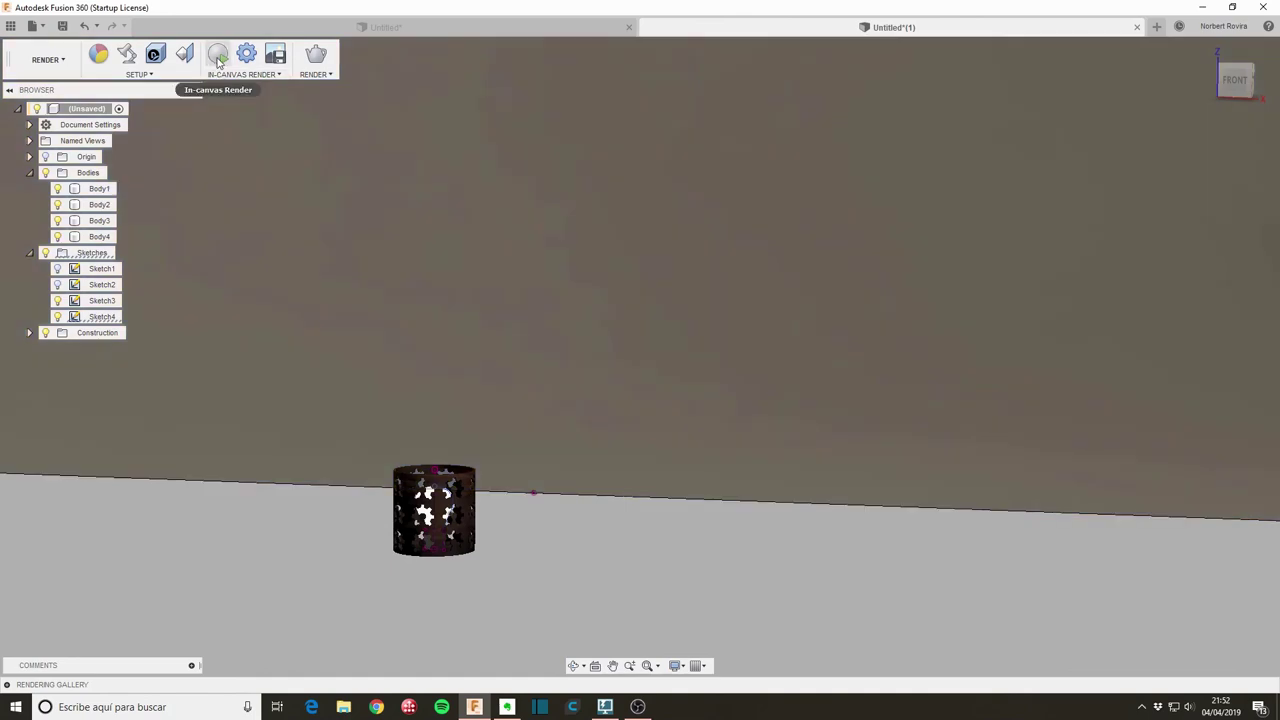
{"action": "left_click", "coordinate": [218, 56]}
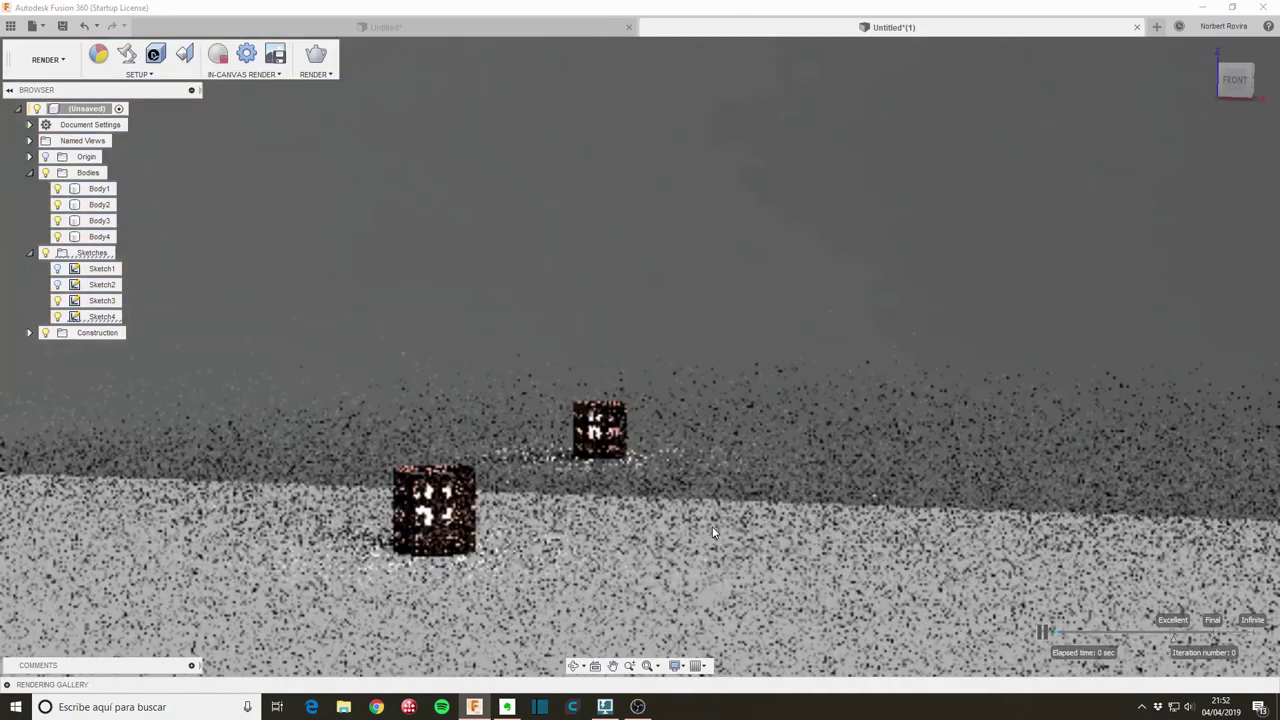